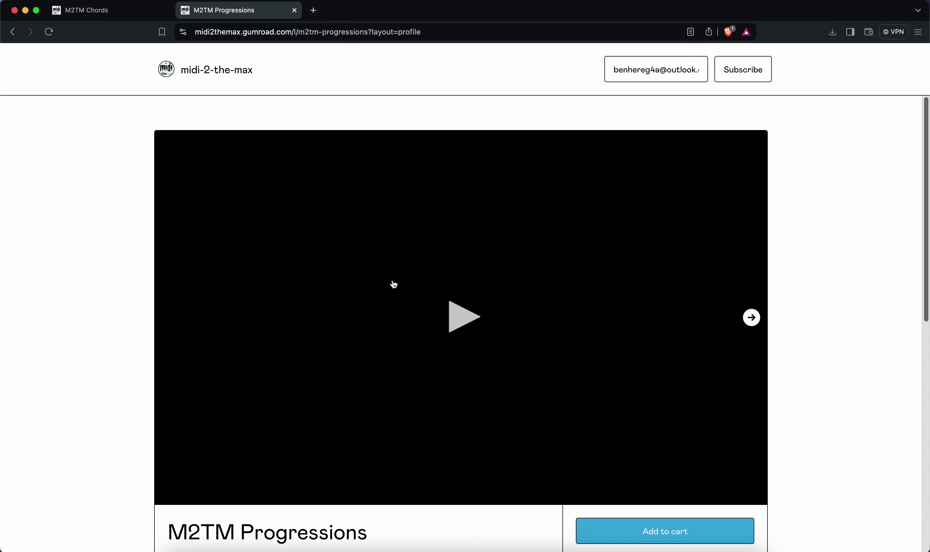
- Read through the M2TM Progressions product page, including its description and ratings, and close the page
scroll(393, 284, "down", 10)
scroll(393, 283, "up", 5)
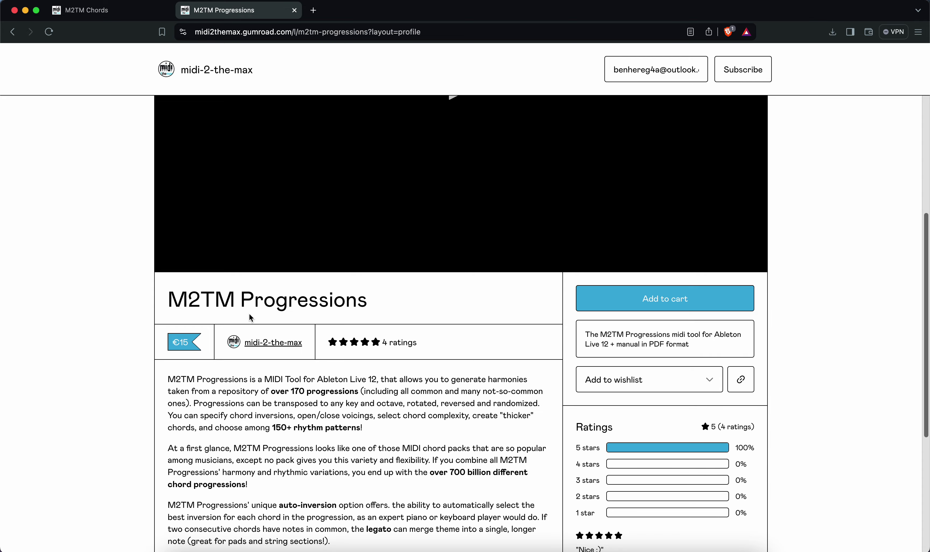
scroll(394, 387, "down", 6)
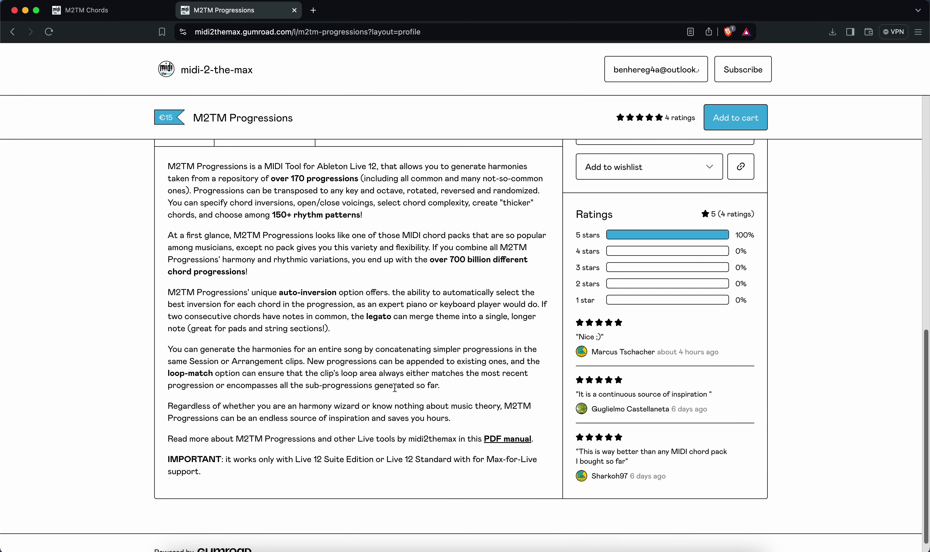
scroll(434, 377, "up", 6)
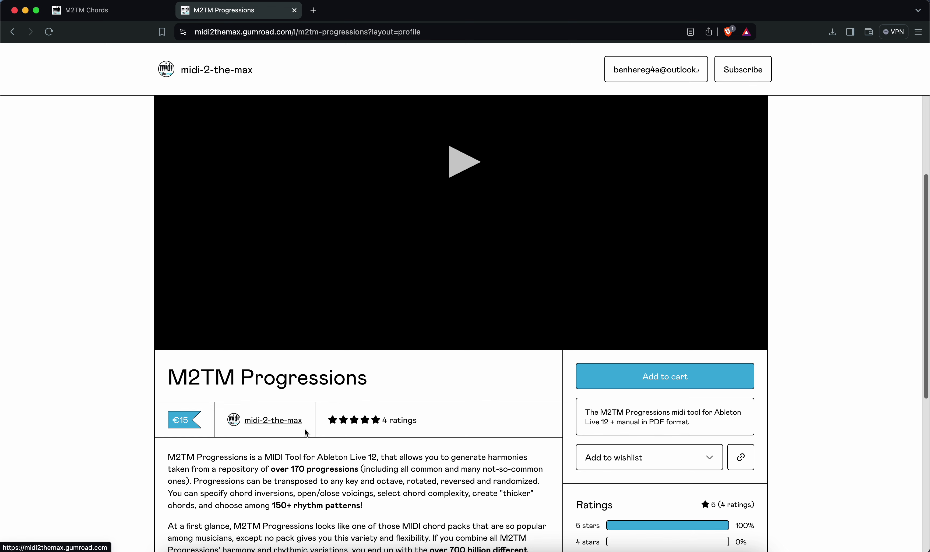
scroll(332, 437, "down", 4)
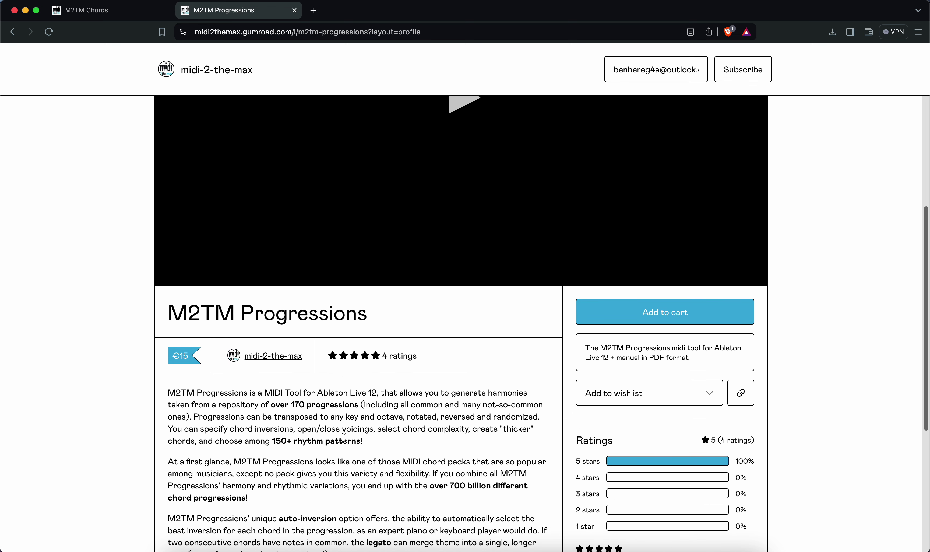
scroll(343, 437, "down", 5)
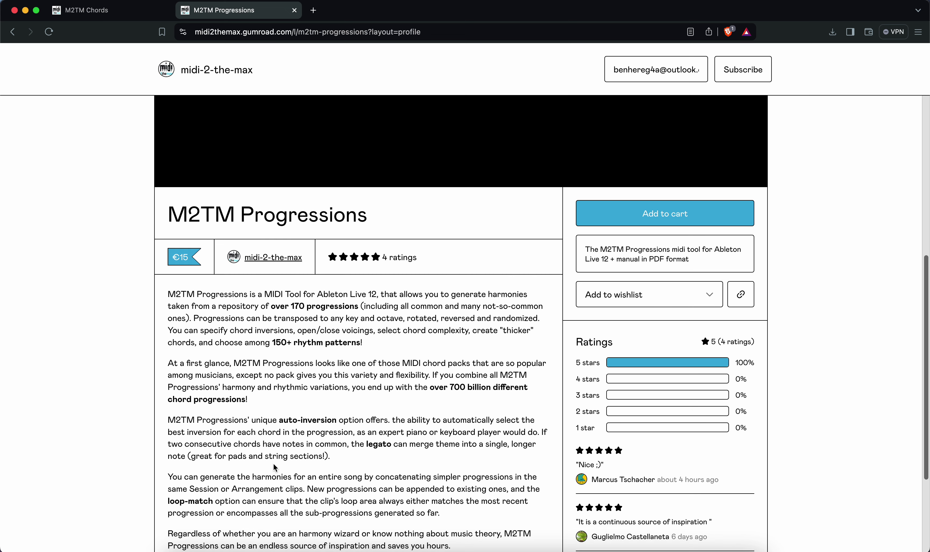
scroll(275, 468, "up", 6)
scroll(241, 379, "down", 15)
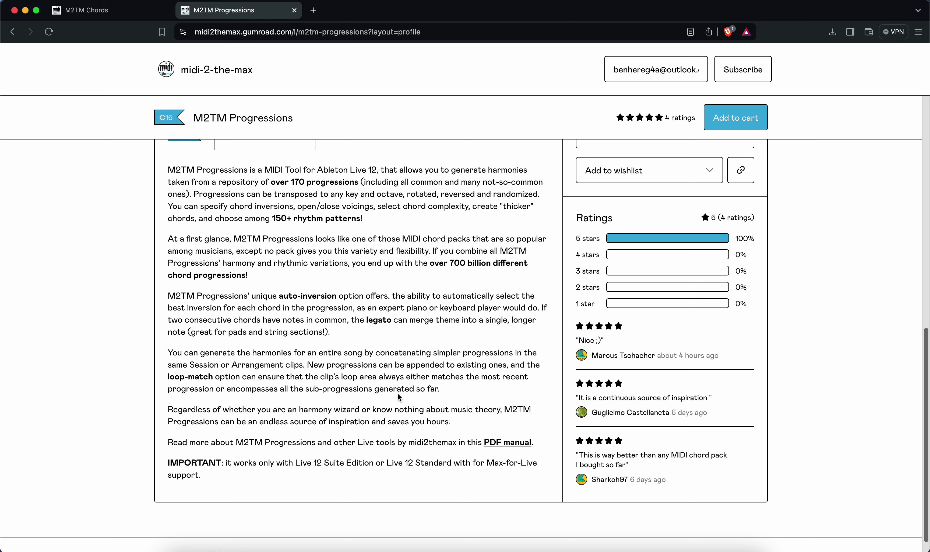
scroll(401, 400, "up", 1)
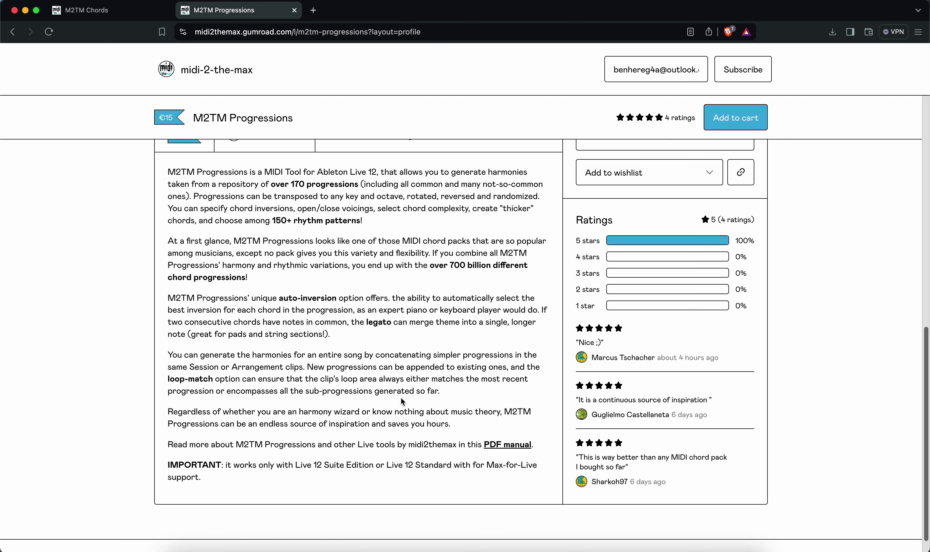
scroll(404, 395, "up", 10)
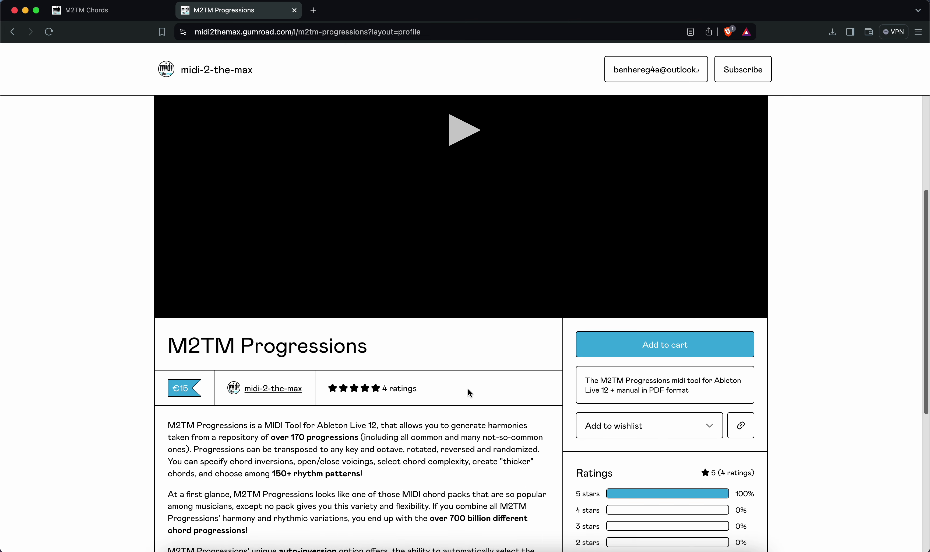
scroll(499, 407, "down", 11)
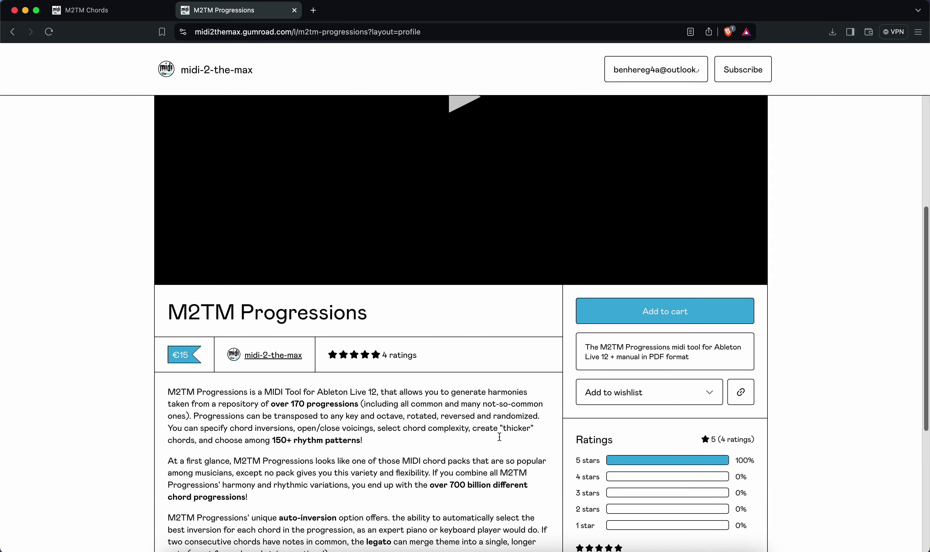
scroll(329, 353, "up", 12)
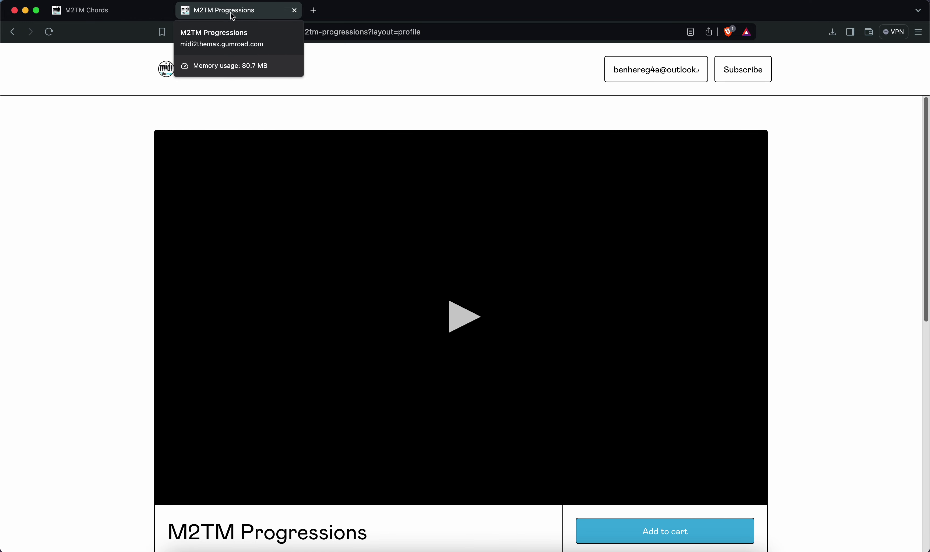
left_click(294, 10)
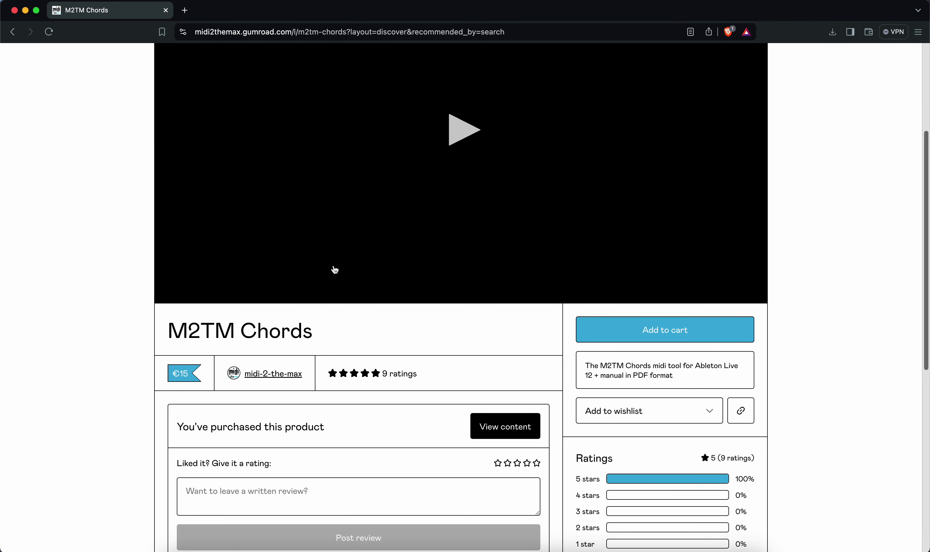
- Look over the M2TM Chords product page and return to the m2tm search results
scroll(470, 328, "up", 2)
scroll(470, 333, "up", 3)
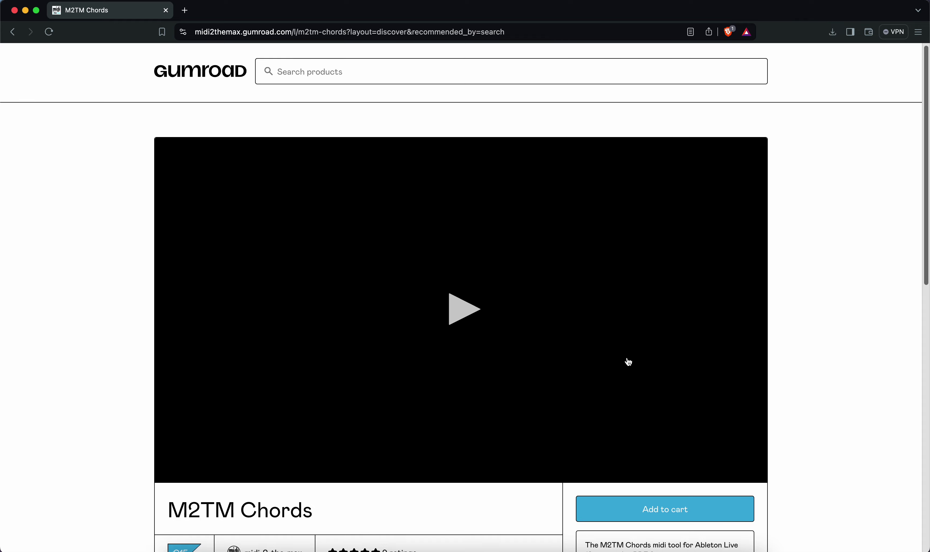
scroll(628, 361, "down", 5)
scroll(629, 356, "up", 4)
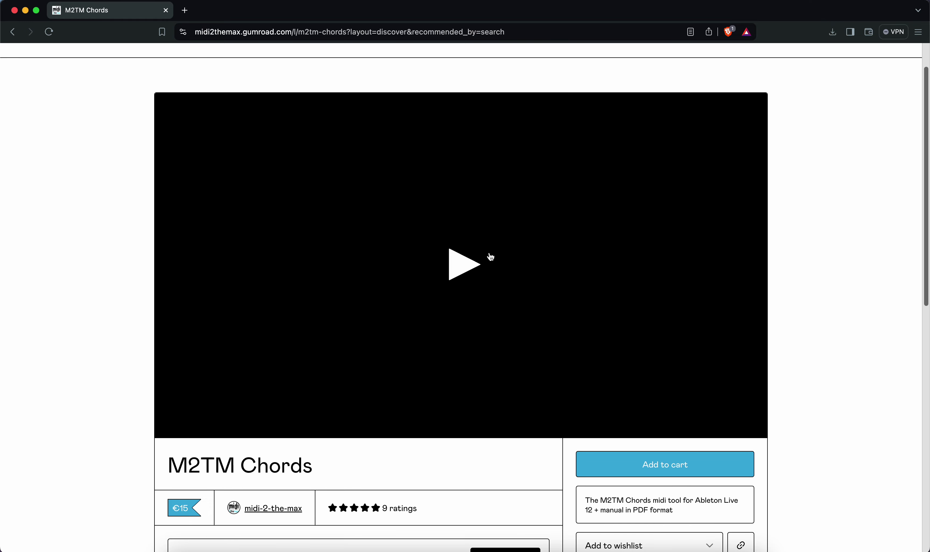
scroll(495, 260, "up", 1)
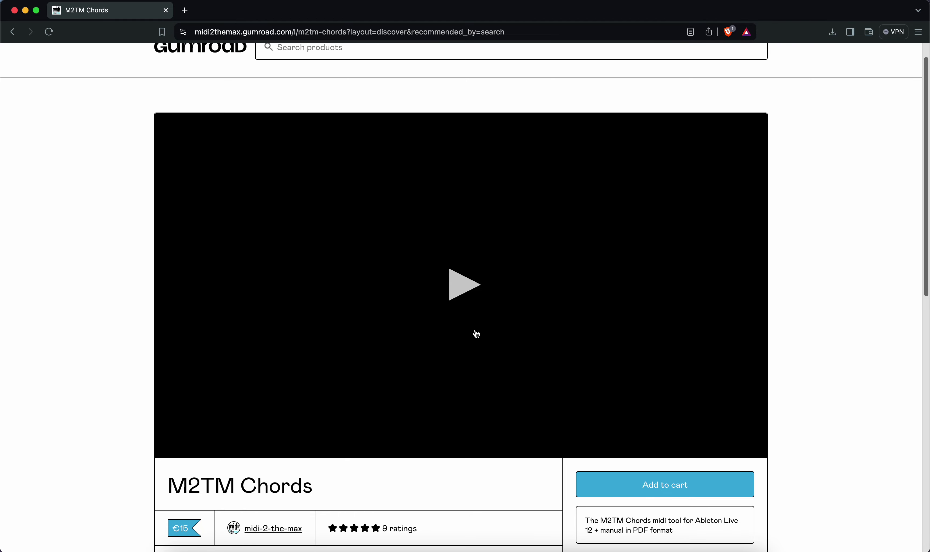
scroll(474, 332, "down", 5)
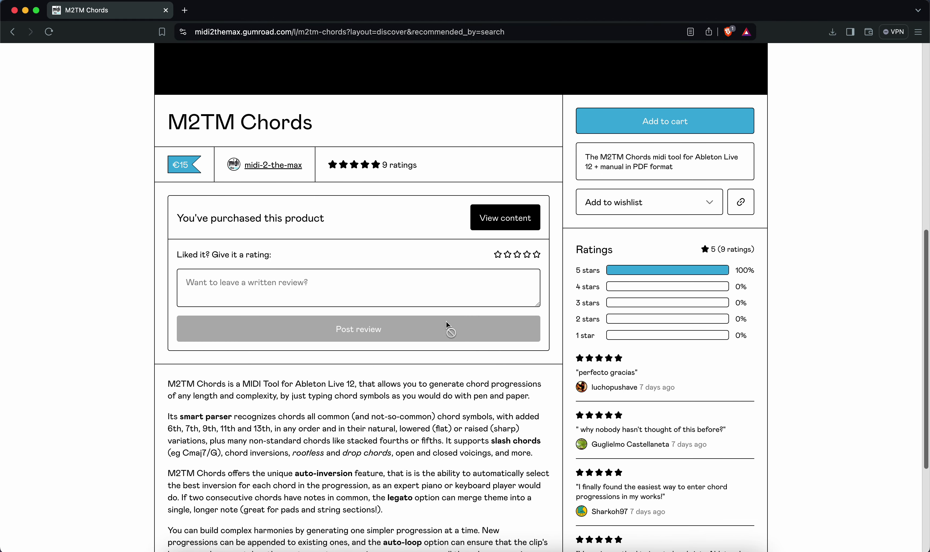
left_click(12, 31)
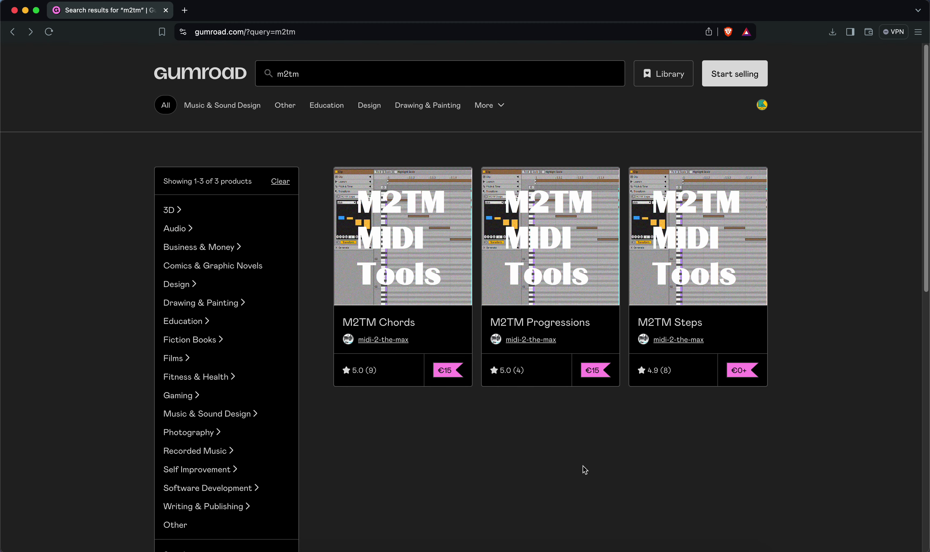
- Switch to Ableton Live and hide the browser window behind it
left_click(736, 546)
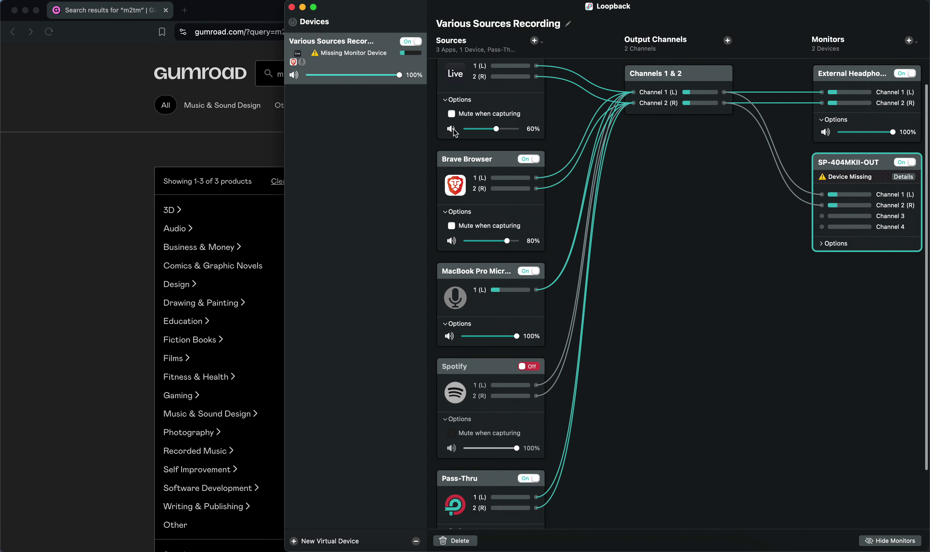
left_click(303, 8)
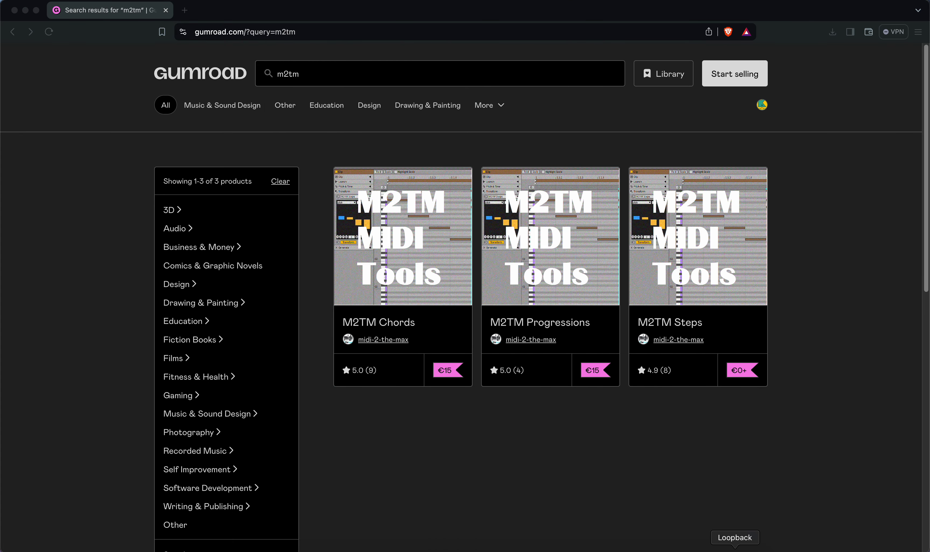
left_click(310, 547)
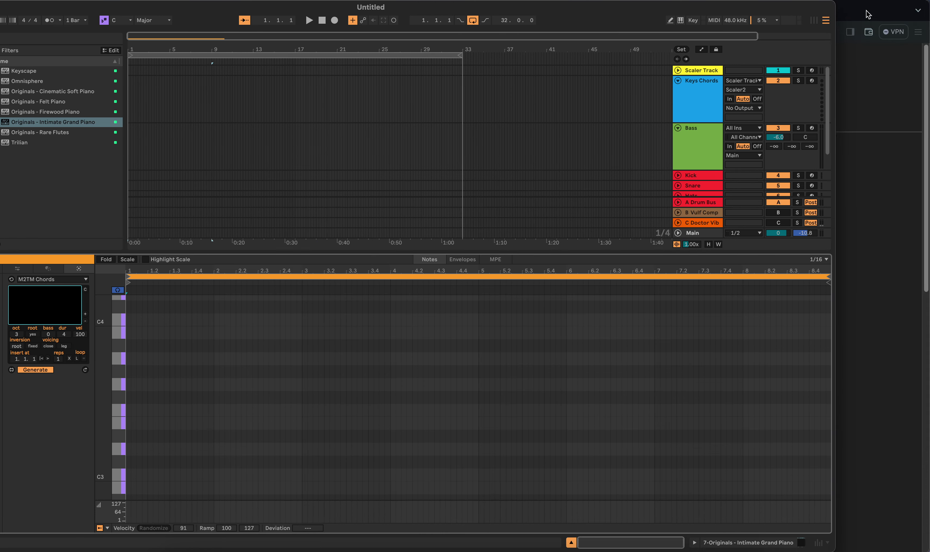
left_click(866, 14)
left_click(42, 53)
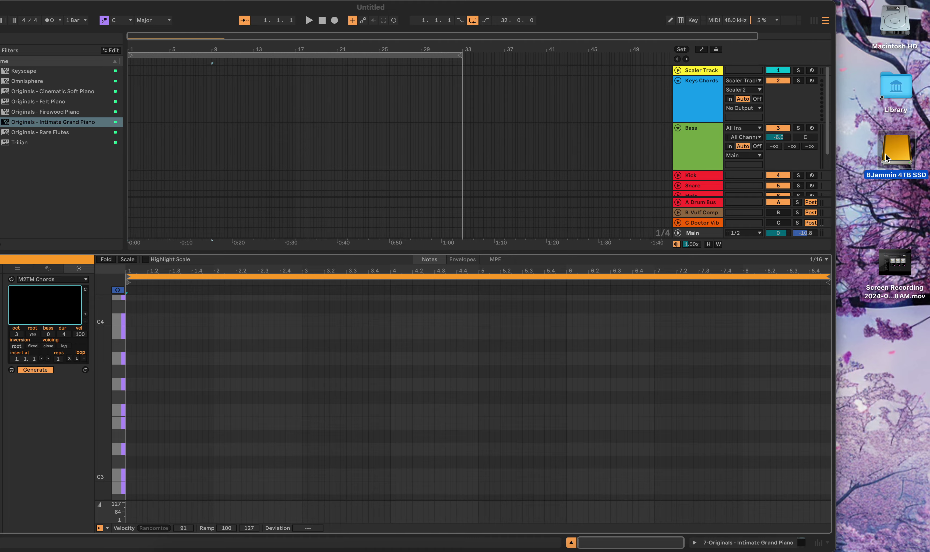
- Move the desktop file Screen Recording 2024-07-10 at 11.53.38 AM.mov to the Trash
left_click(901, 252)
right_click(902, 261)
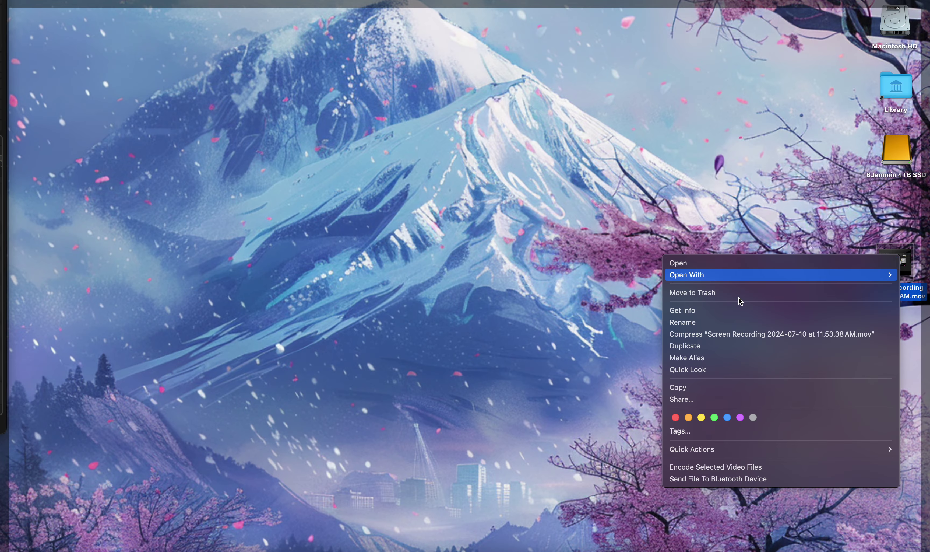
left_click(724, 294)
left_click(711, 223)
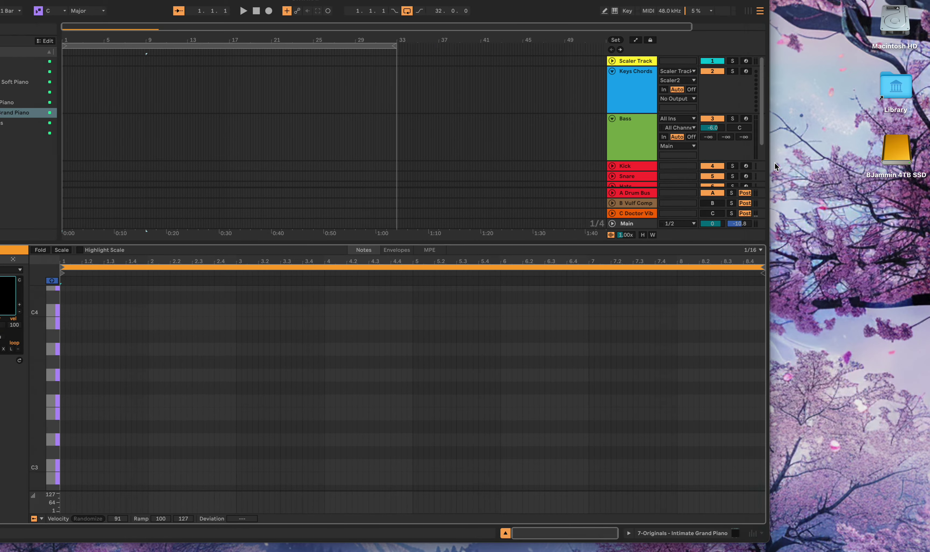
- Look through the Ableton Live Tools folder on the BJammin 4TB SSD drive and close the Finder window
double_click(897, 151)
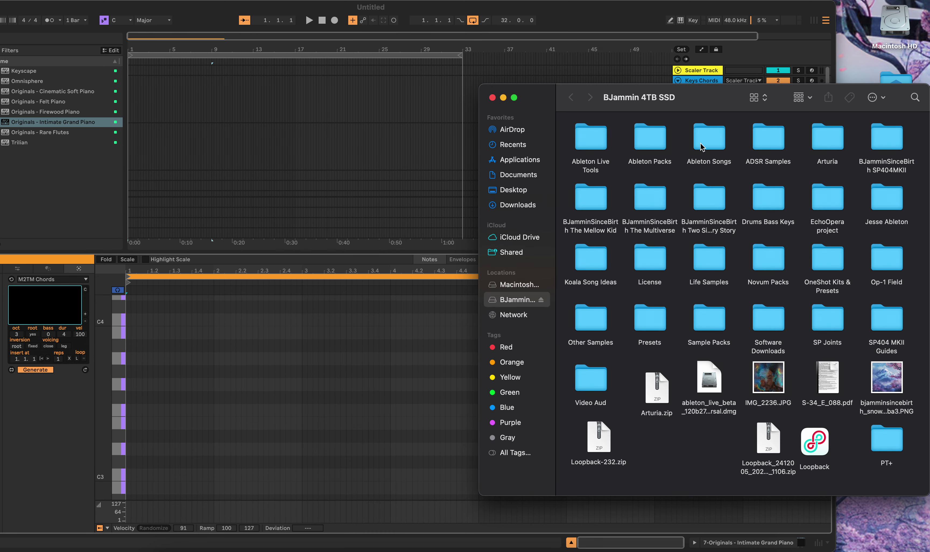
left_click(603, 147)
double_click(603, 147)
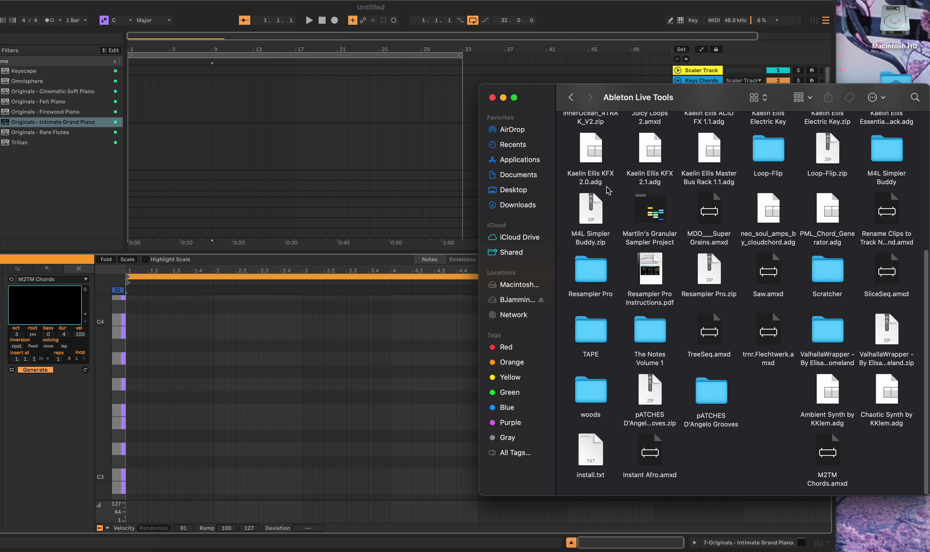
left_click(492, 98)
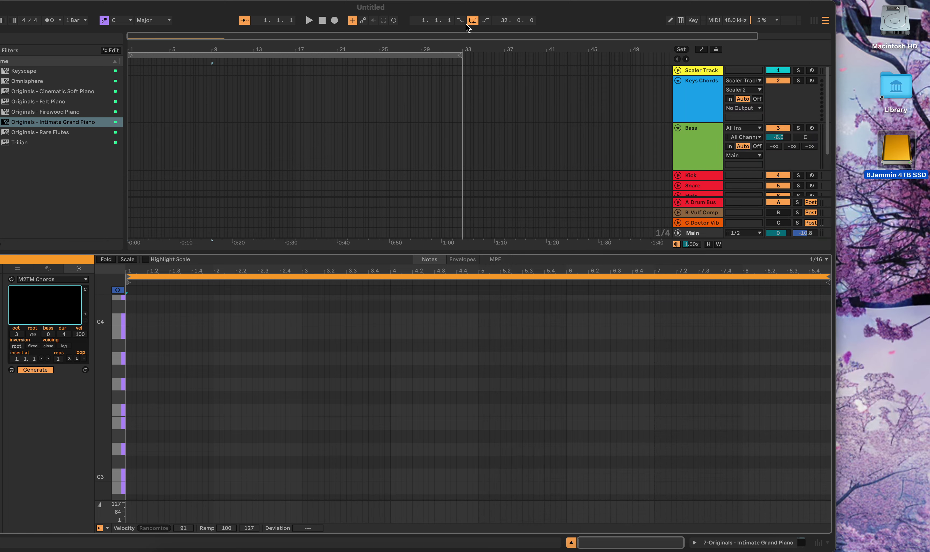
- Enlarge the Ableton Live window to fill the screen and rescan the plug-ins in the settings
double_click(483, 11)
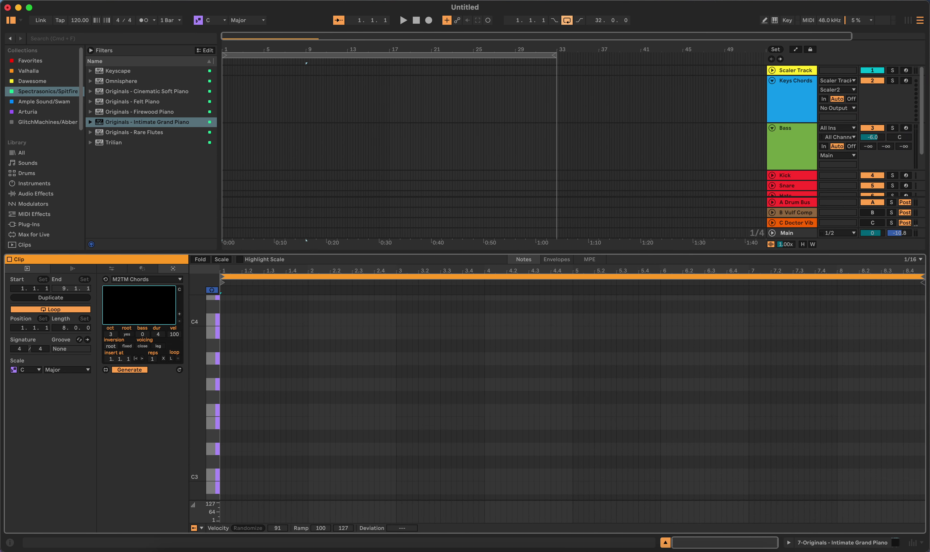
left_click(34, 1)
left_click(39, 27)
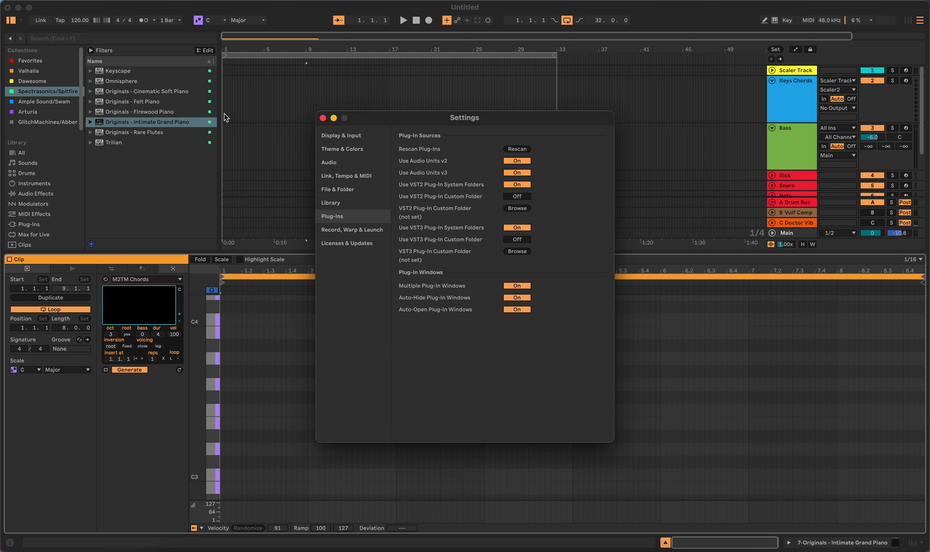
left_click(516, 149)
left_click(323, 118)
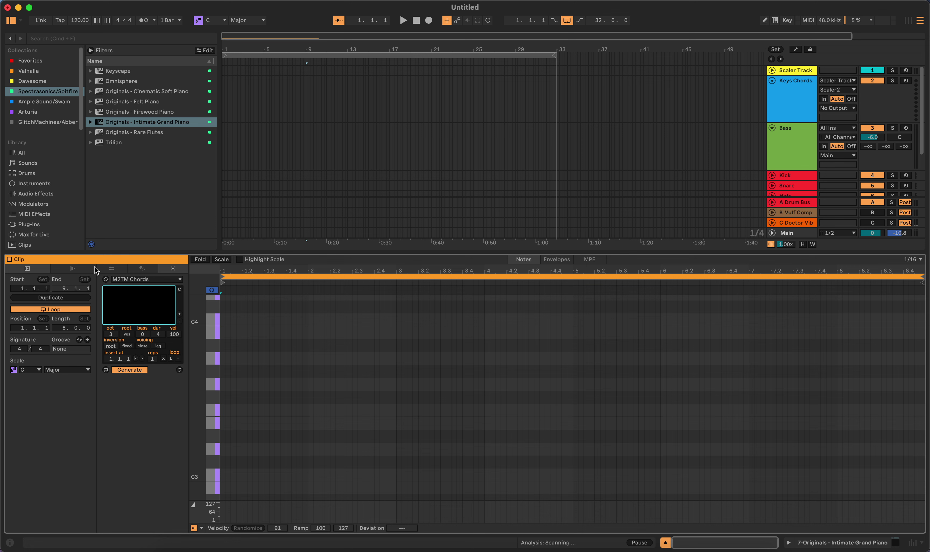
- Return to the clip's MIDI generators and apply Generate with the M2TM Chords tool
left_click(135, 272)
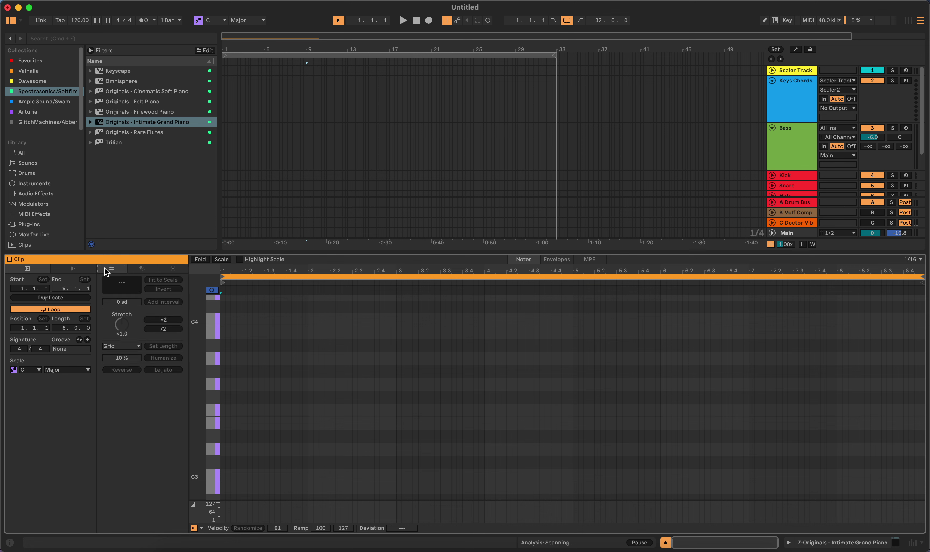
left_click(172, 269)
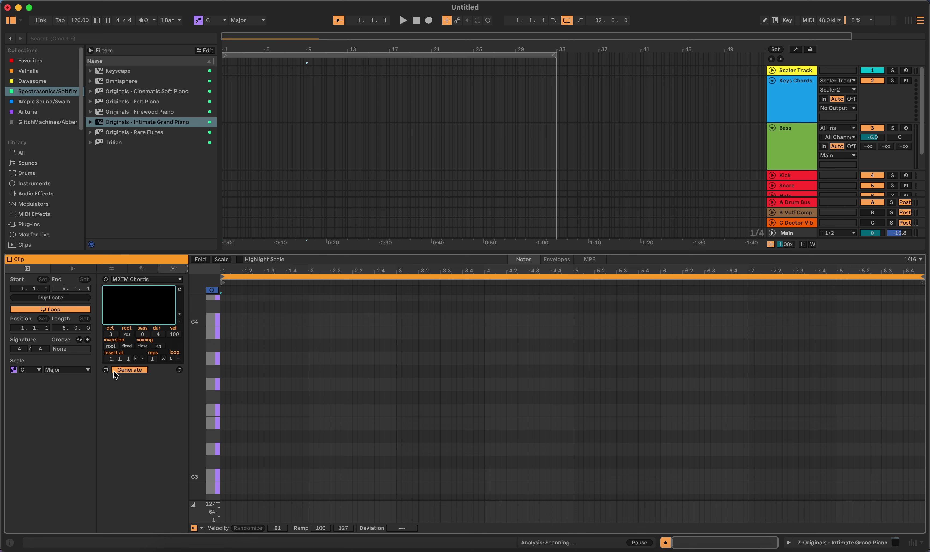
left_click(137, 373)
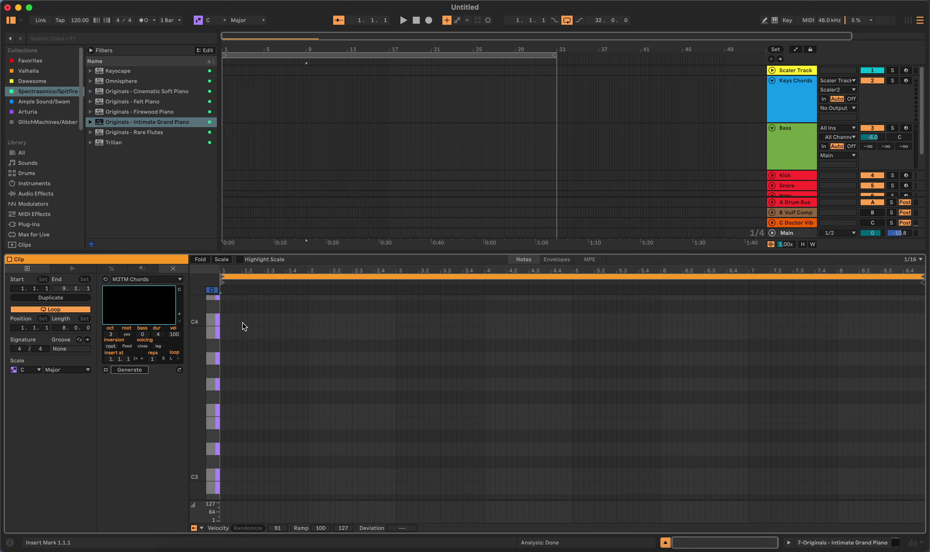
- Set the song scale to A#/B♭ Dorian and arm the Keys Chords track for recording
left_click(244, 21)
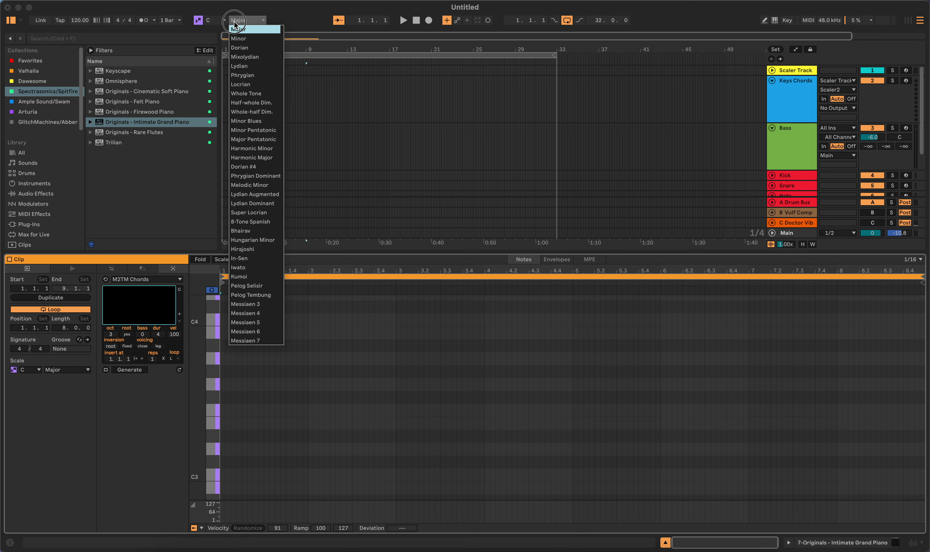
left_click(251, 48)
left_click(211, 20)
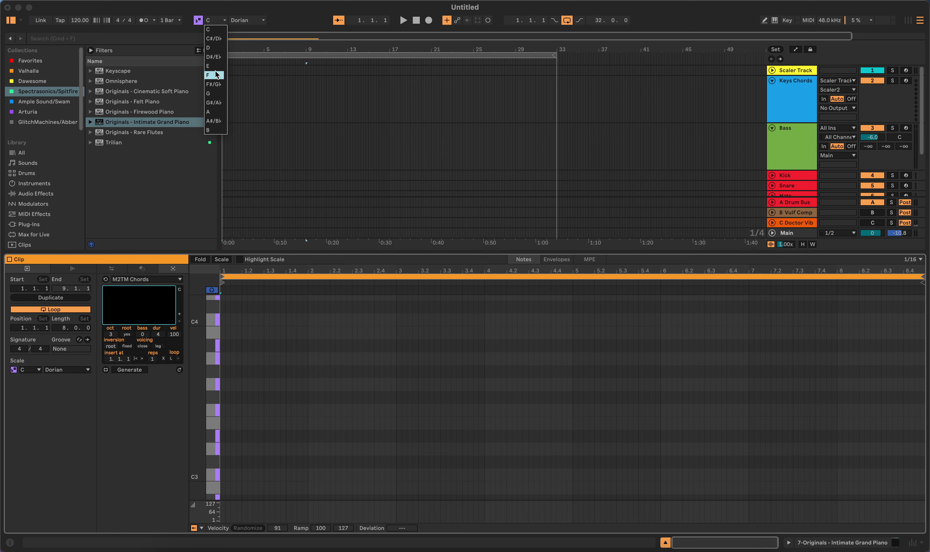
left_click(217, 121)
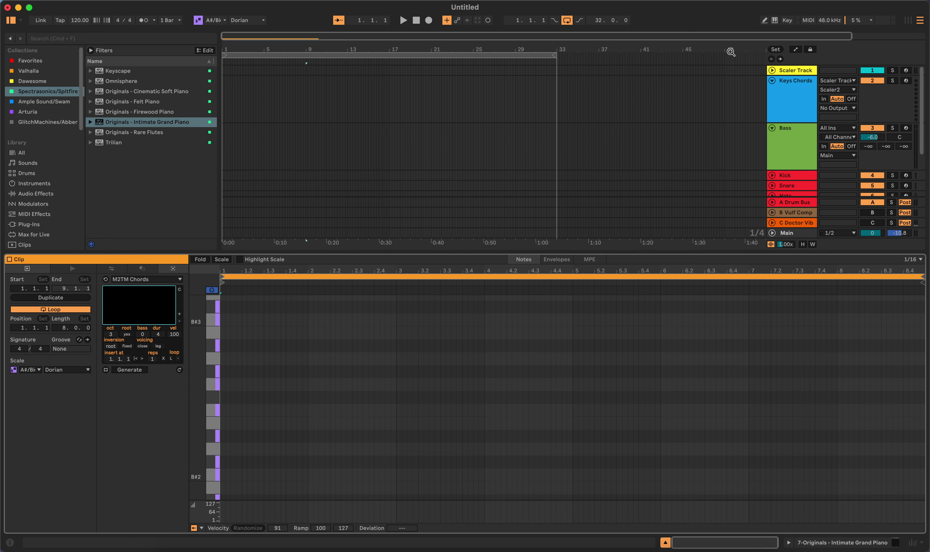
left_click(906, 80)
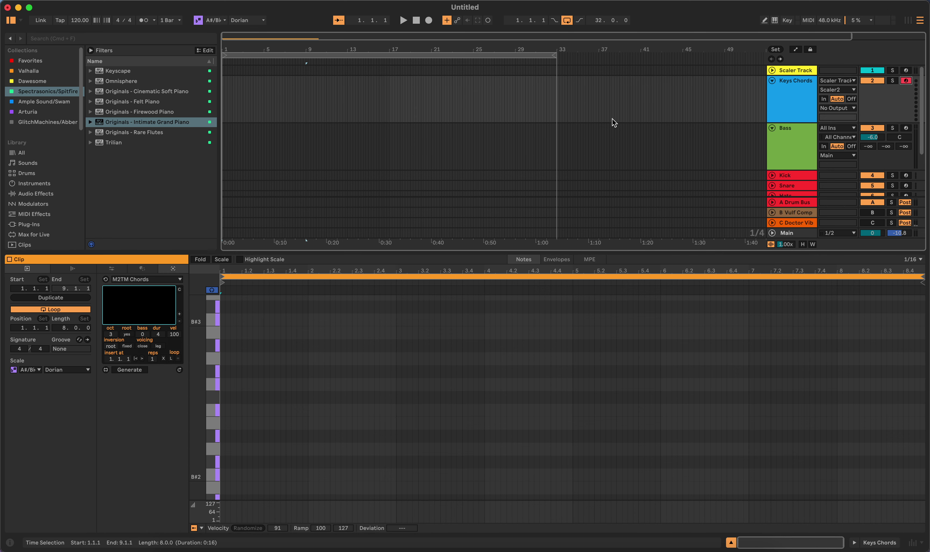
- Select the Originals - Intimate Grand Piano track, look at its instrument window, and close it again
left_click(603, 116)
key("Return")
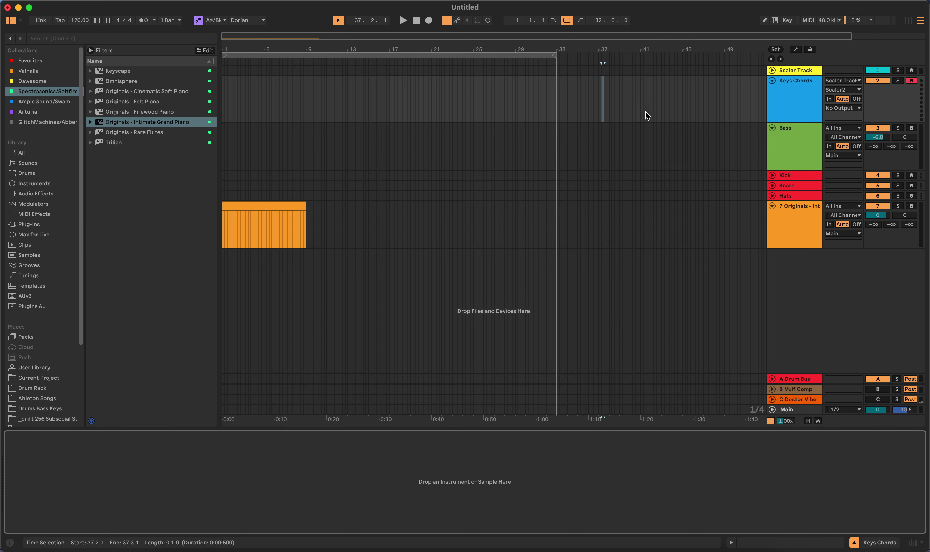
left_click(572, 225)
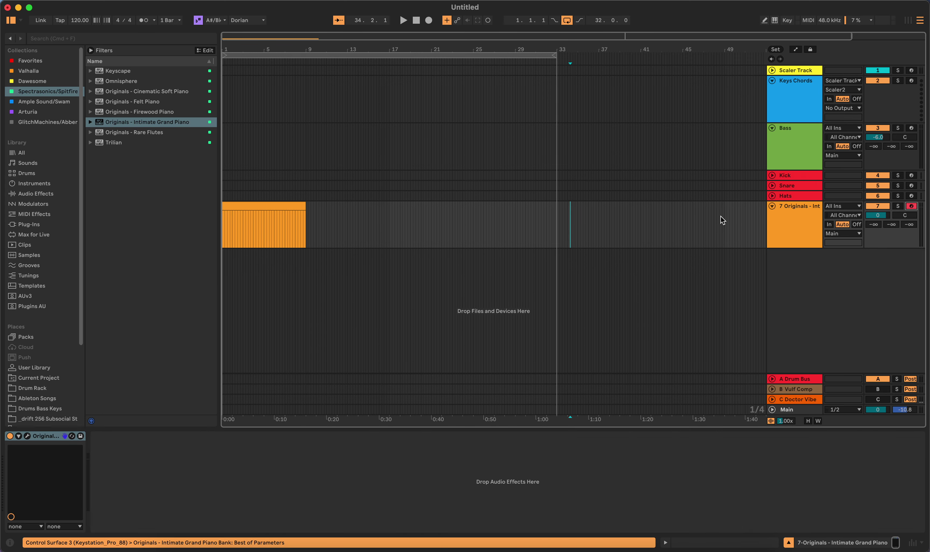
left_click(413, 230)
left_click(27, 436)
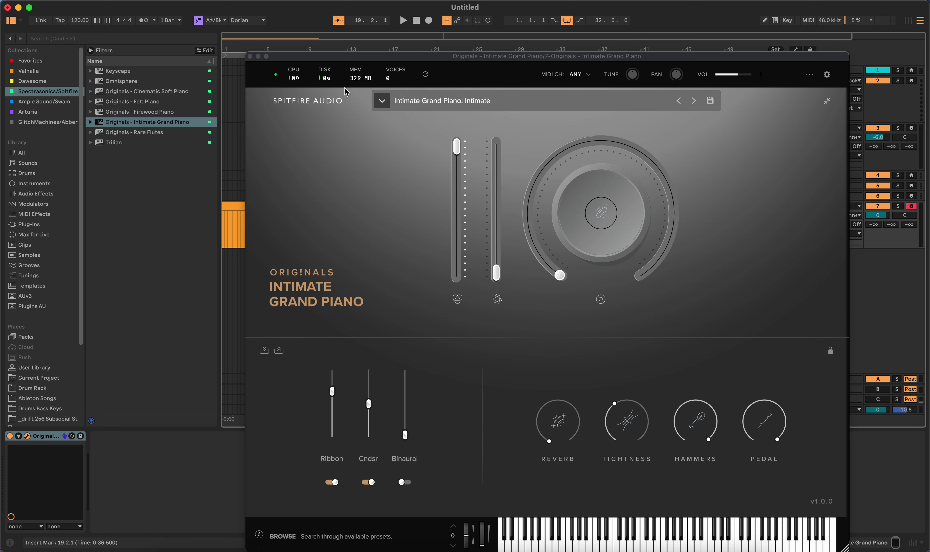
left_click(250, 56)
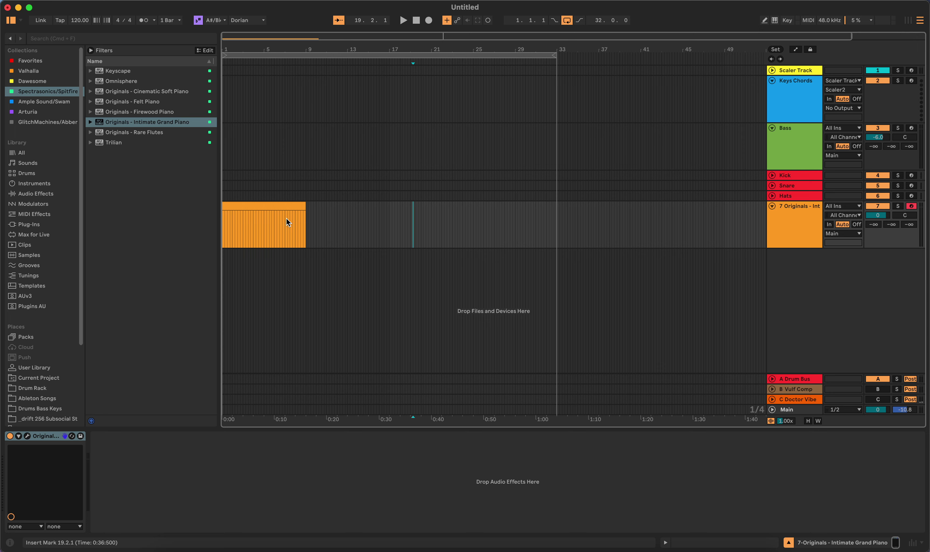
- Open the MIDI clip on the piano track and enter Cm as the first chord in M2TM Chords
double_click(243, 223)
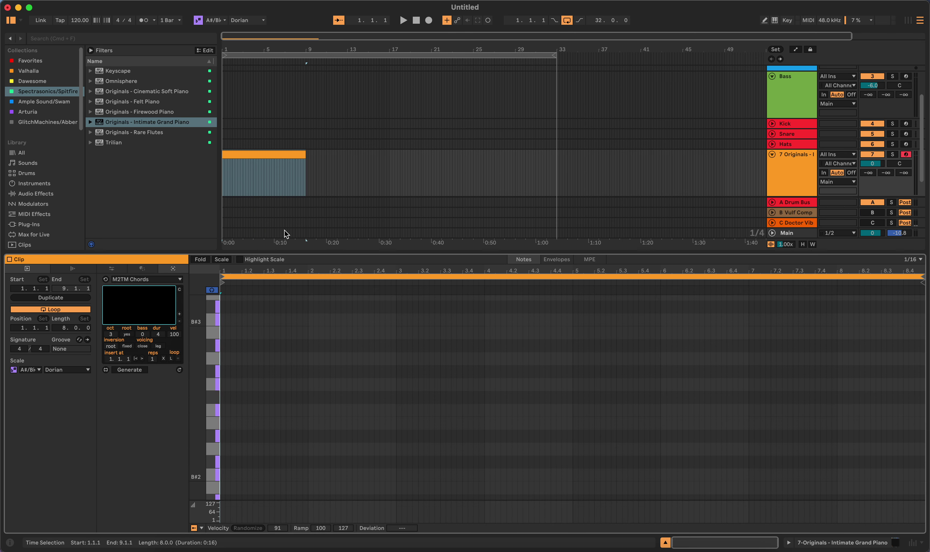
double_click(259, 161)
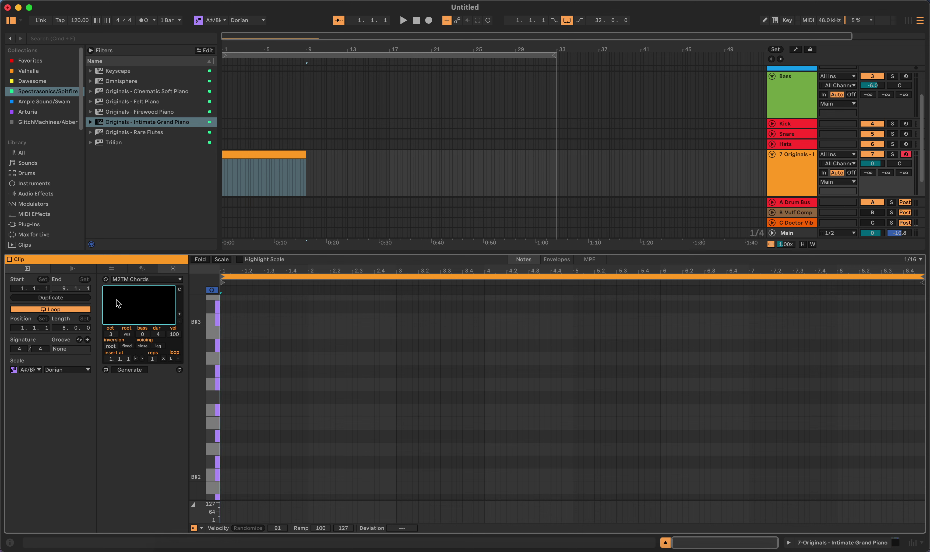
left_click(162, 304)
type("c")
key("BackSpace")
key("Caps_Lock")
type("C")
scroll(249, 463, "down", 3)
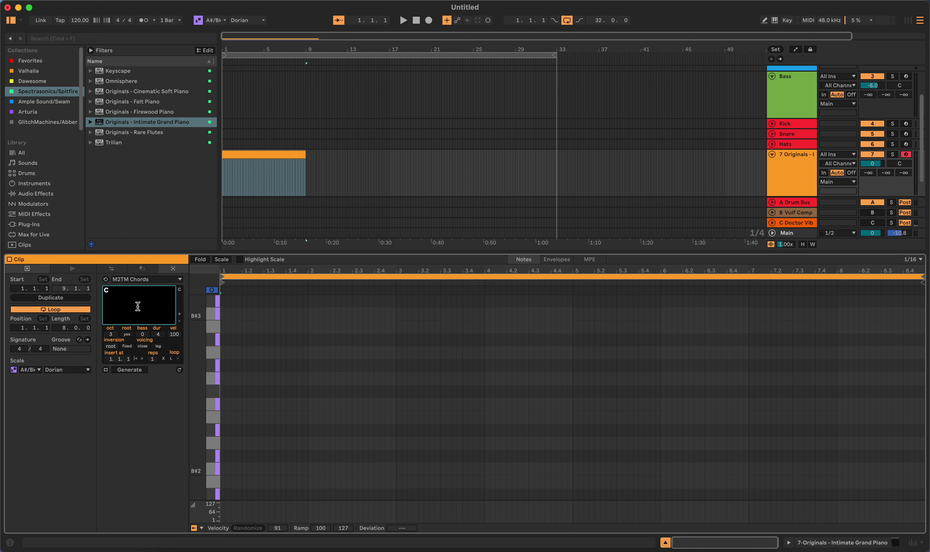
type("m")
- Add G7, Em and Dsus4 to the M2TM Chords chord list and generate the notes
key("Caps_Lock")
type("G")
type("7")
key("Caps_Lock")
type("E")
type("m DSUS4")
key("BackSpace")
key("BackSpace")
key("BackSpace")
key("BackSpace")
type("sus4")
left_click(121, 371)
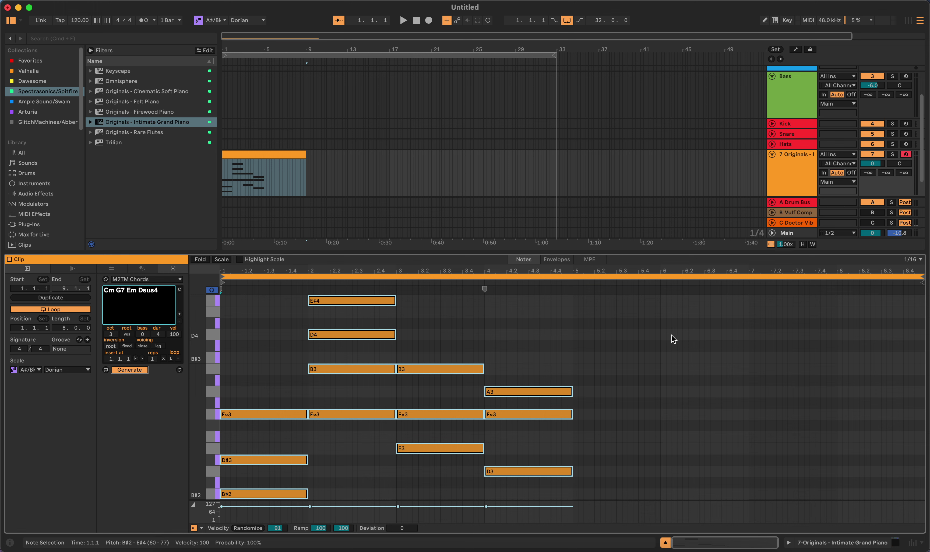
- Keep the chord text in M2TM Chords and set the inversion to auto
left_click(161, 302)
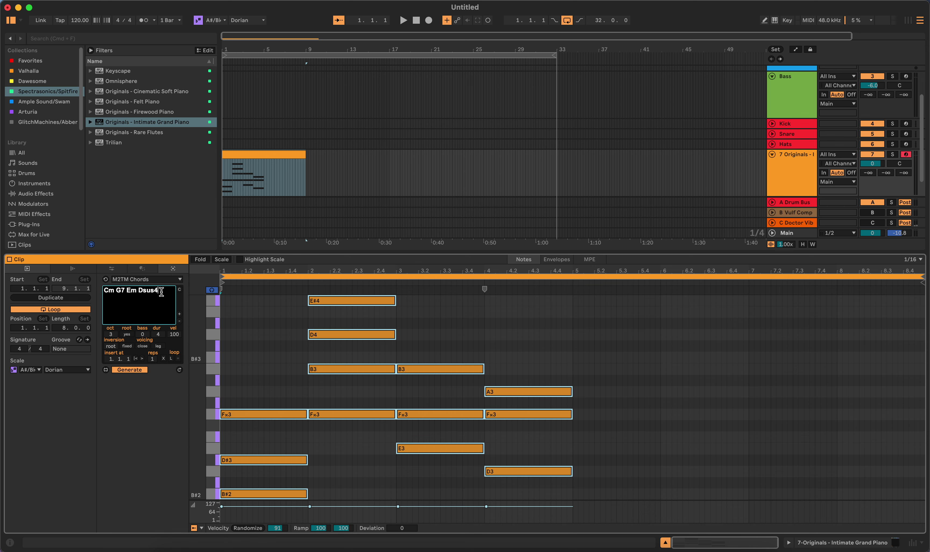
left_click_drag(164, 291, 94, 289)
left_click(128, 346)
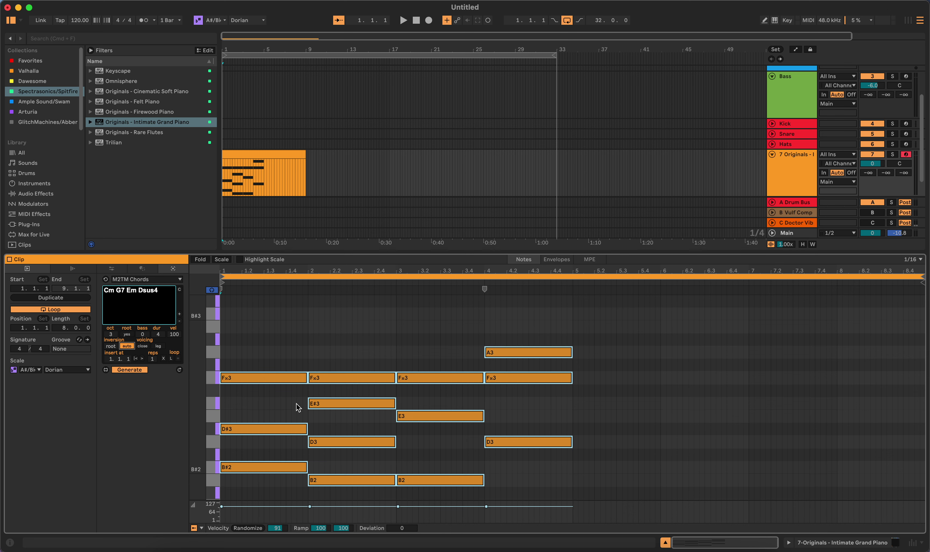
- Try the open voicing and the fixed inversion, then return the chords to close voicing with auto inversion
left_click(144, 347)
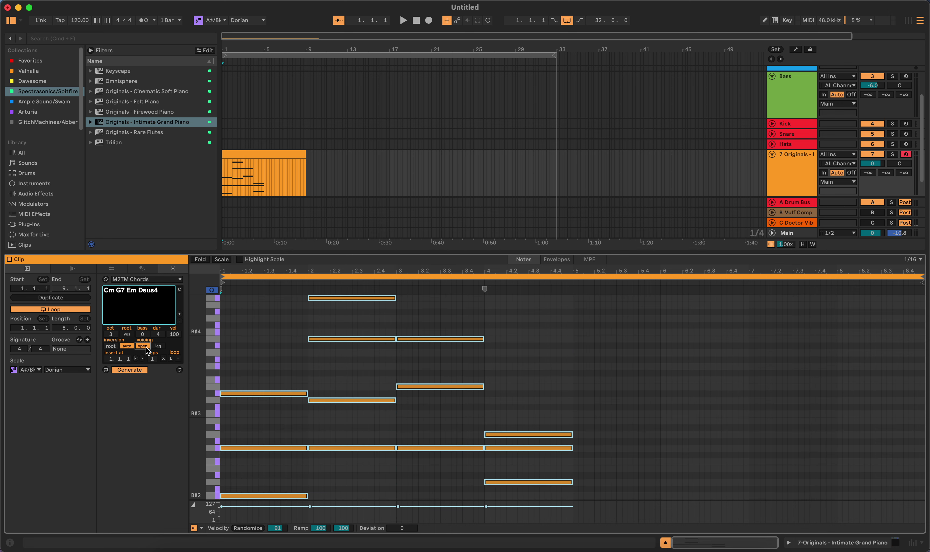
left_click(142, 346)
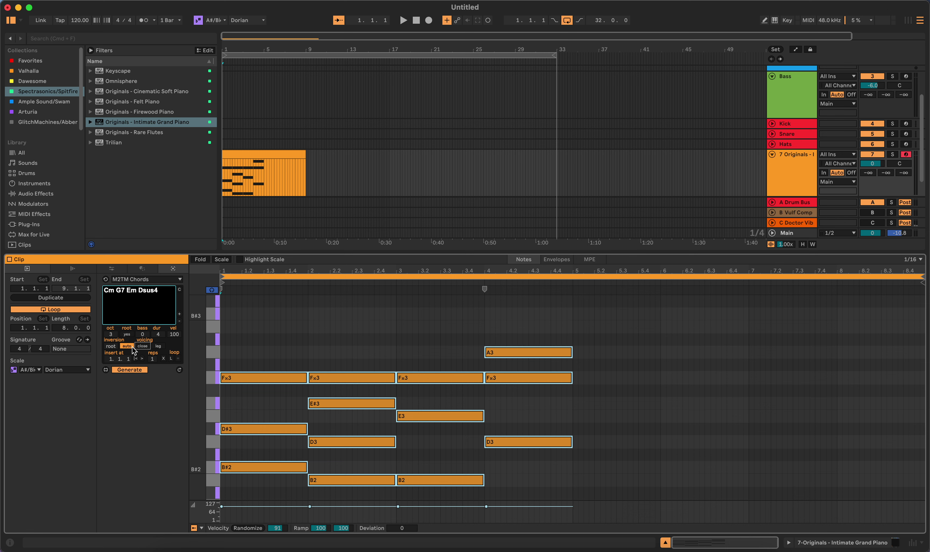
left_click(128, 346)
left_click(129, 349)
left_click(128, 348)
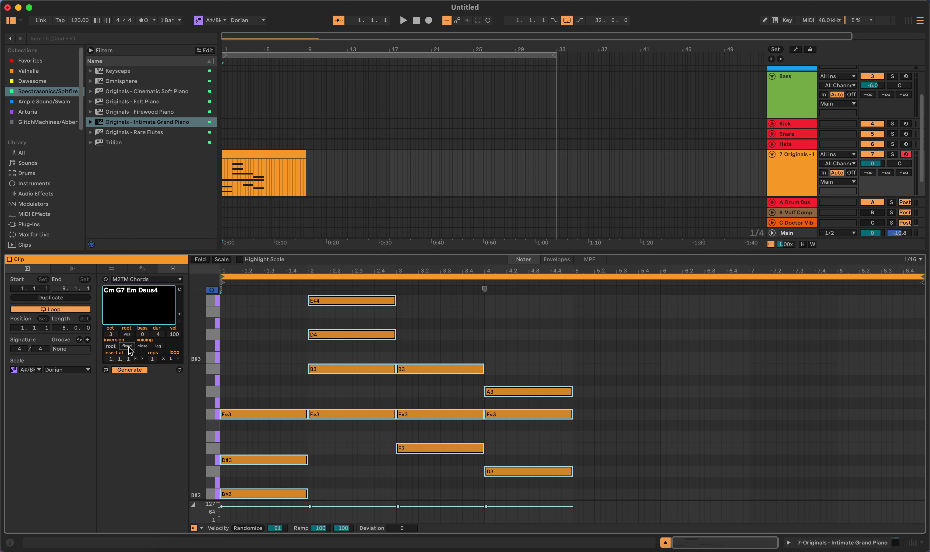
left_click(129, 348)
left_click(129, 348)
left_click(128, 349)
left_click(129, 348)
left_click(127, 346)
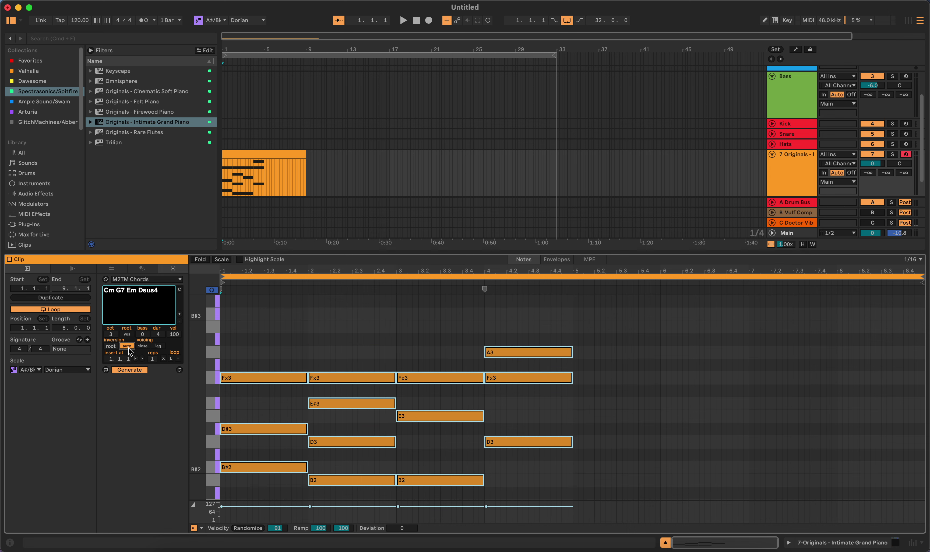
- Try the leg option of M2TM Chords and turn it back off
left_click(161, 347)
left_click(161, 348)
left_click(162, 348)
left_click(160, 347)
- Set the bass value in M2TM Chords to 1
left_click(142, 334)
left_click_drag(142, 334, 149, 324)
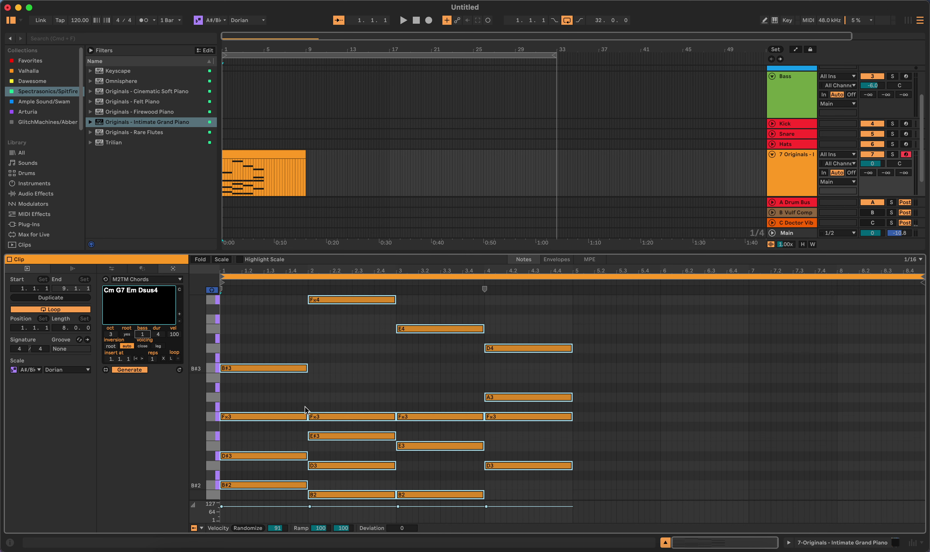
scroll(335, 411, "down", 4)
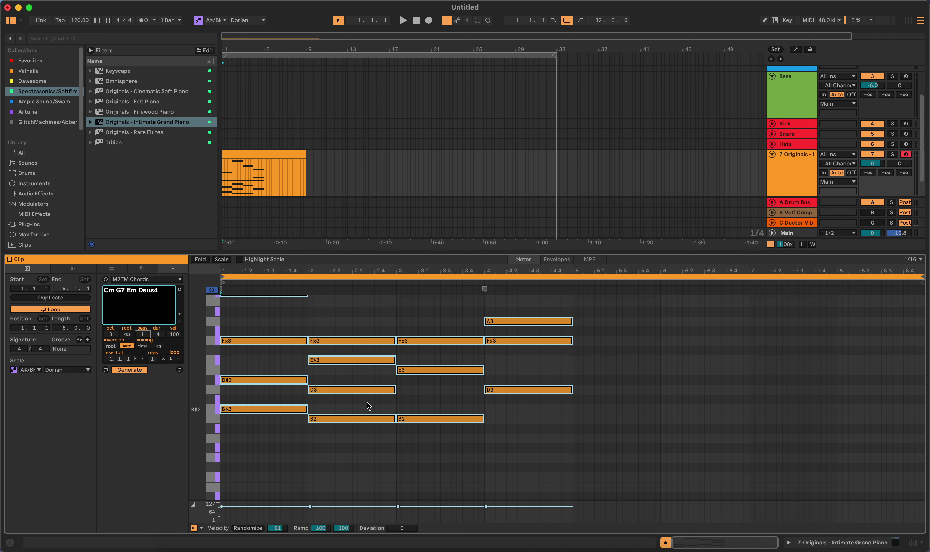
scroll(367, 401, "up", 1)
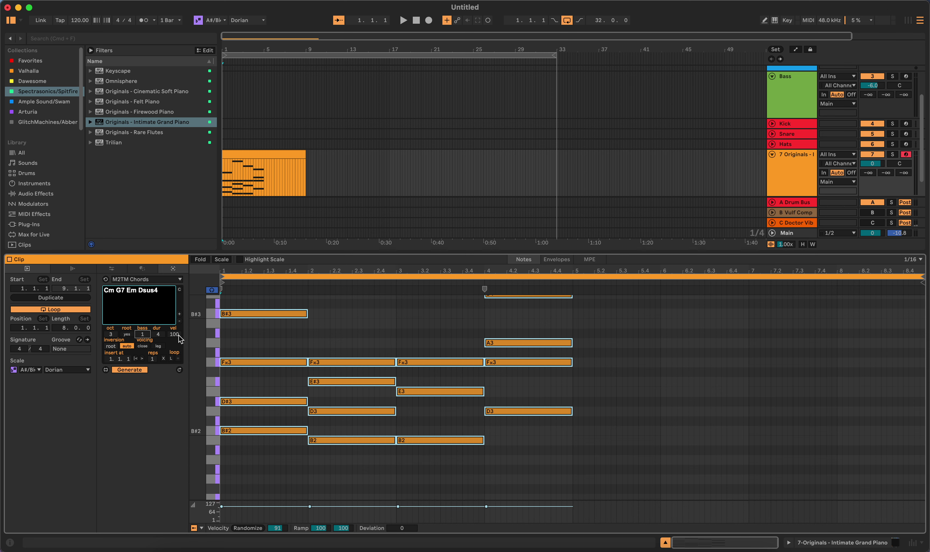
- Randomize the velocities of the chord notes with a range of 81
left_click_drag(179, 339, 178, 329)
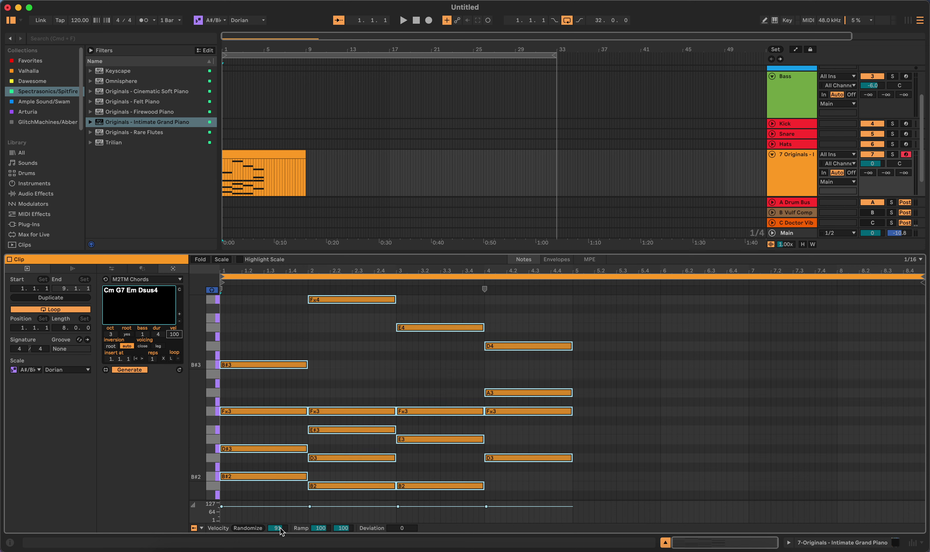
left_click_drag(281, 531, 281, 536)
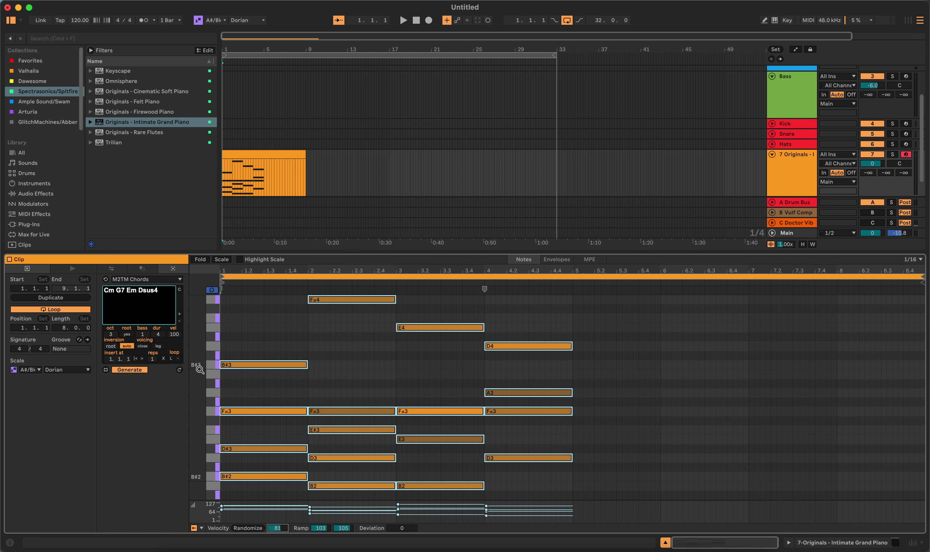
- Shorten the piano clip to four bars, consolidate it, and play the arrangement looped over it
left_click_drag(305, 155, 263, 155)
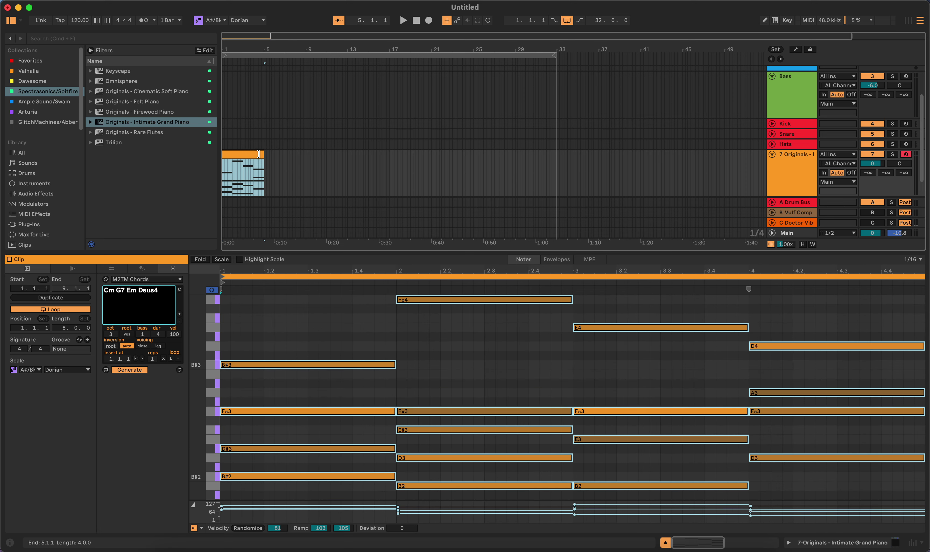
key("super+j")
key("super+l")
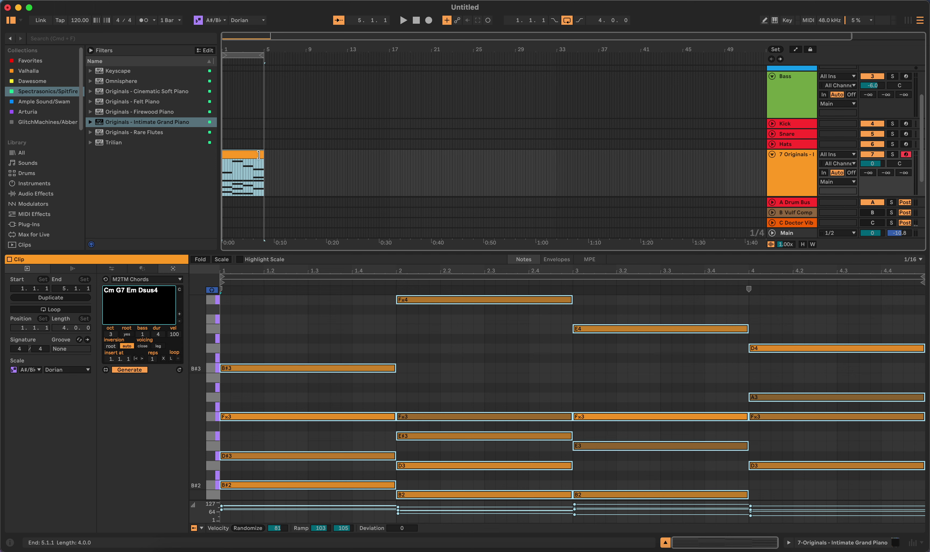
key("space")
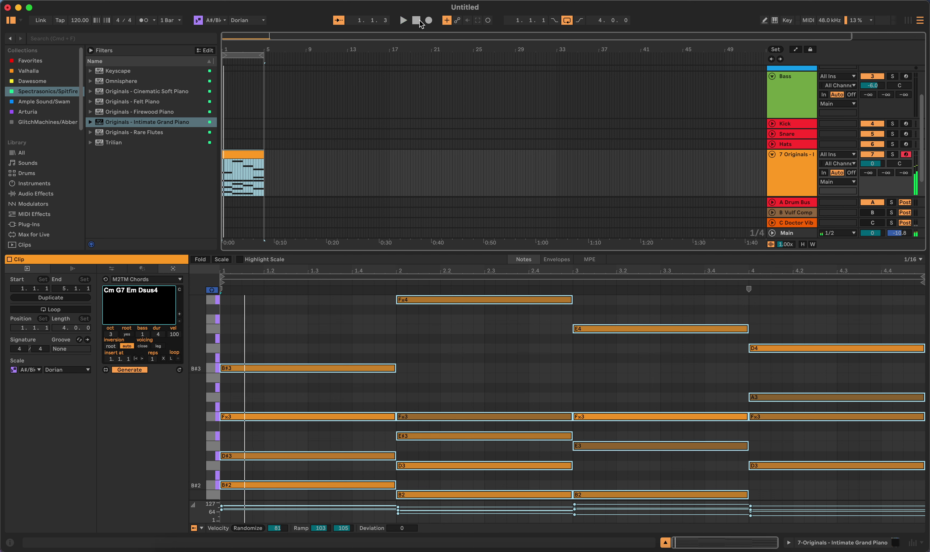
- Humanize the clip's chord notes by 10% and play the progression back
left_click(112, 268)
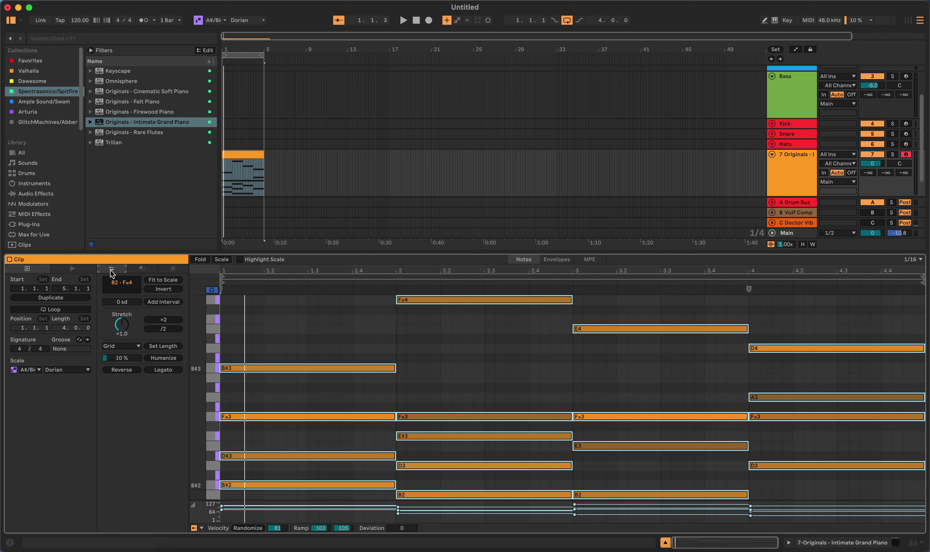
left_click(171, 359)
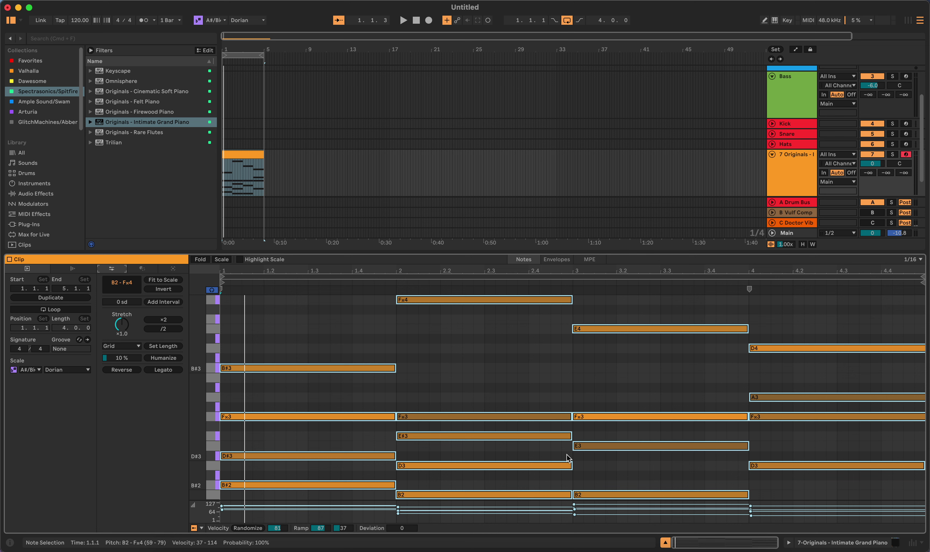
key("space")
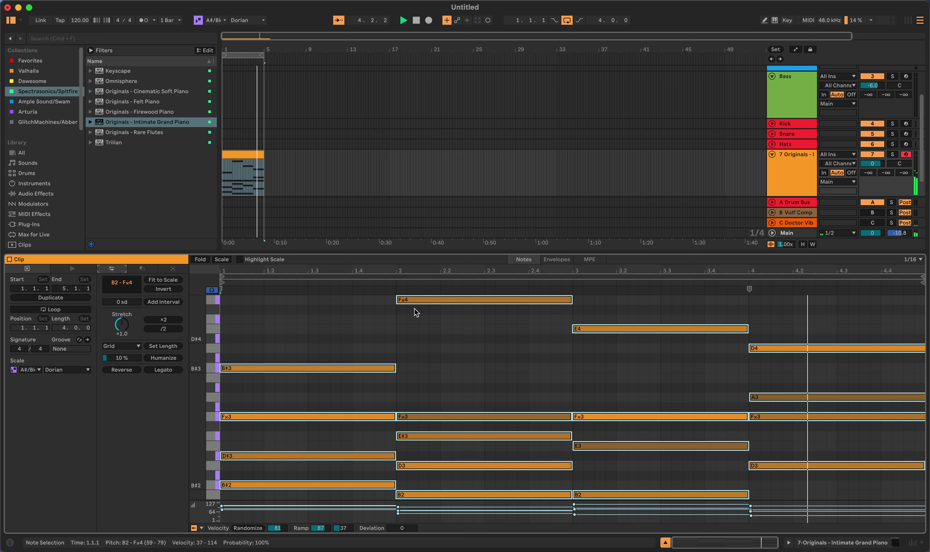
left_click(416, 20)
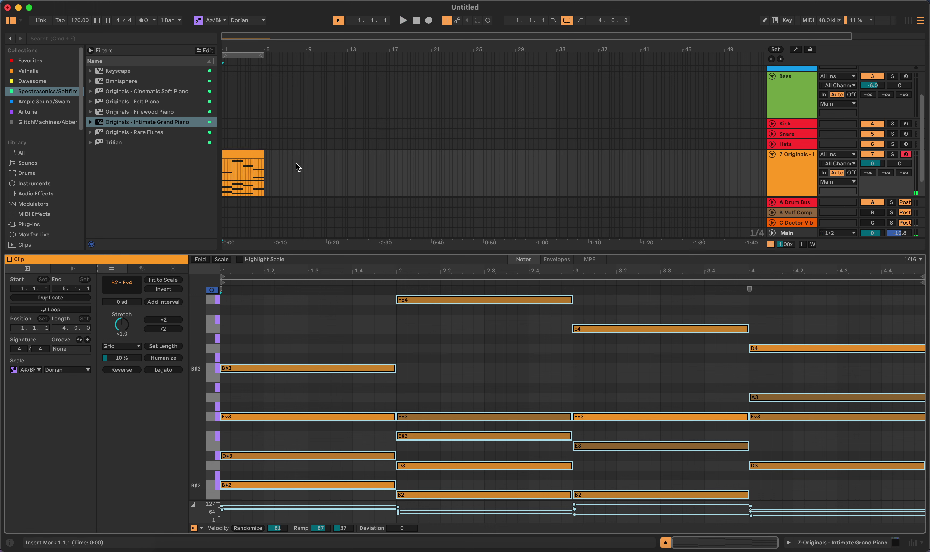
- Fit all the chord notes to the A#/B♭ Dorian scale and start playback
left_click(174, 280)
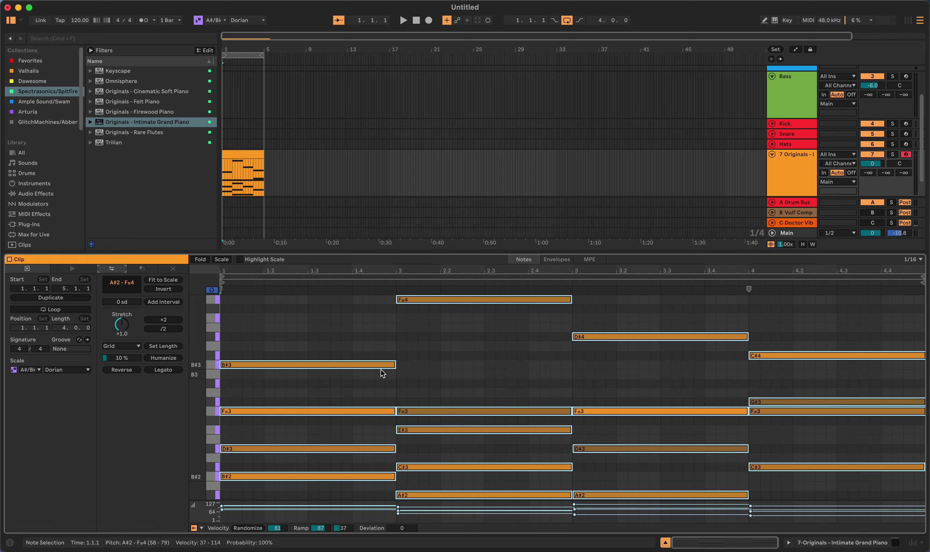
scroll(521, 391, "down", 3)
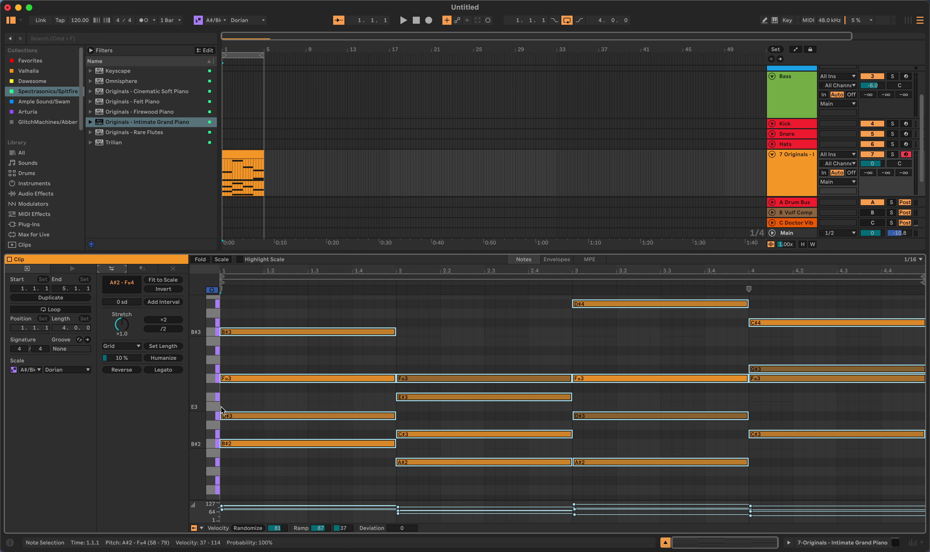
left_click(403, 20)
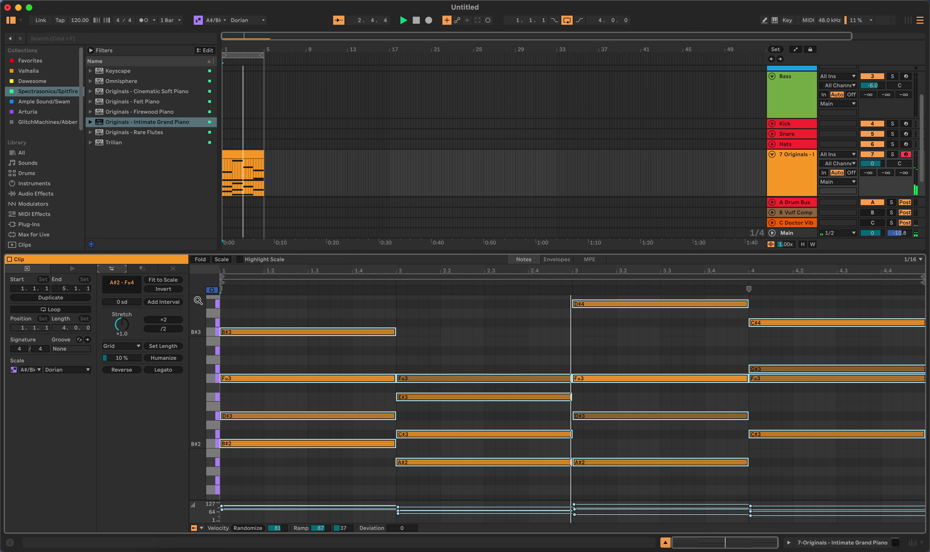
- Try inverting the chord in bar 2 and invert it back
left_click_drag(423, 340, 571, 473)
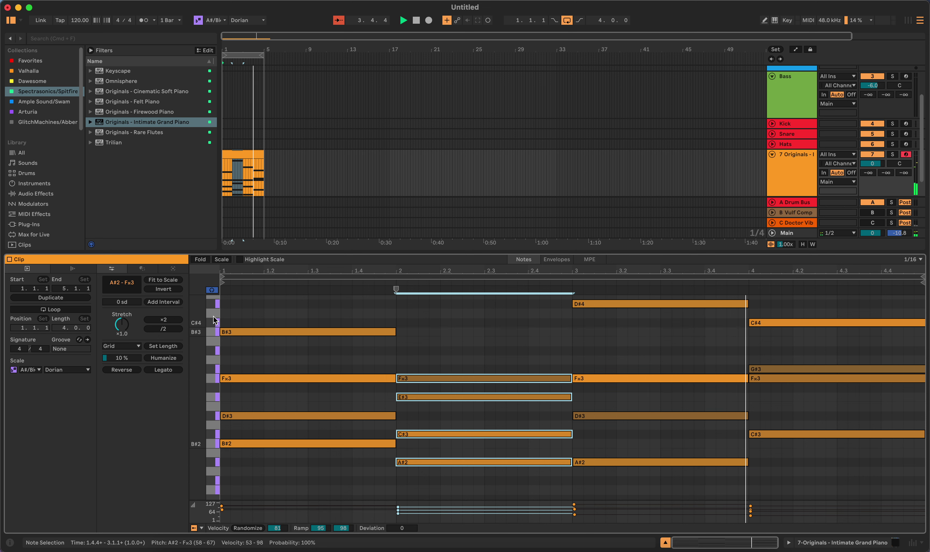
left_click(164, 288)
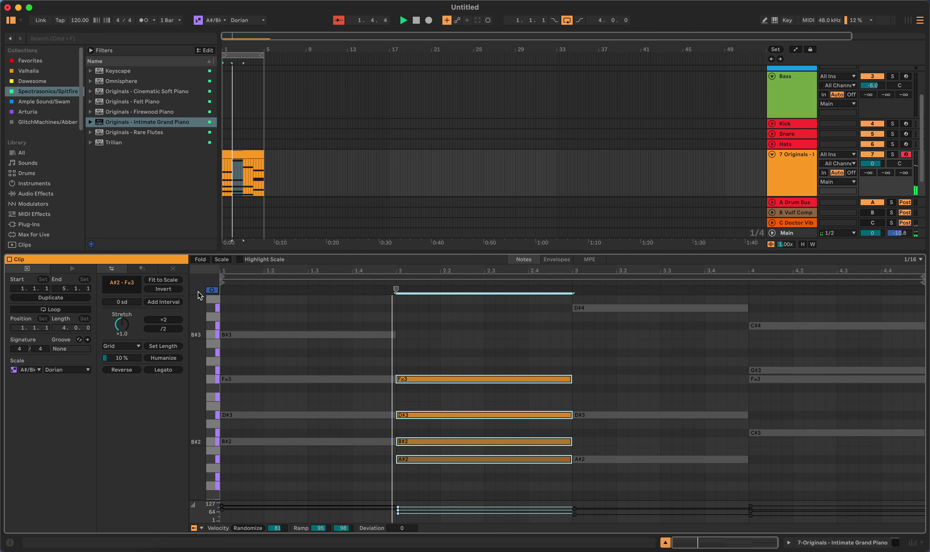
left_click(163, 289)
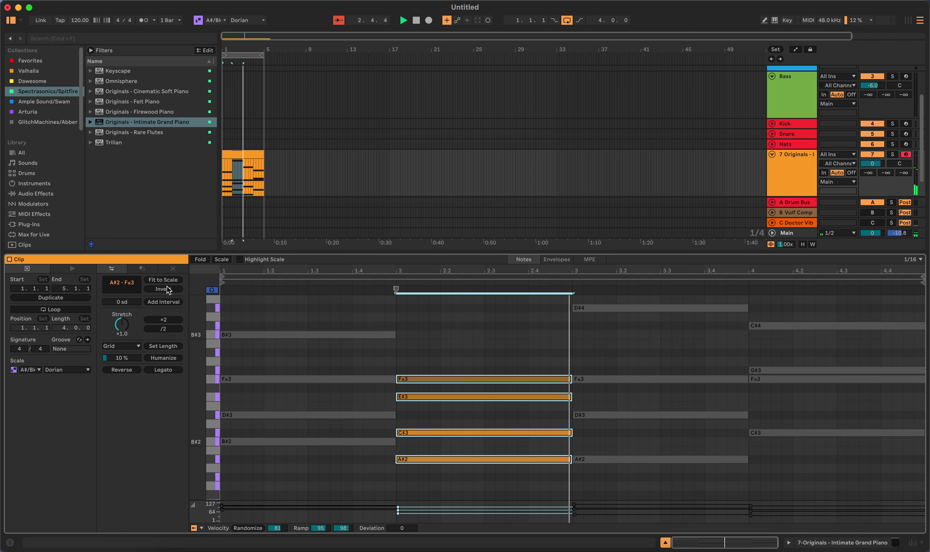
- Select the notes of the chord in bar 3 and invert them
left_click(609, 472)
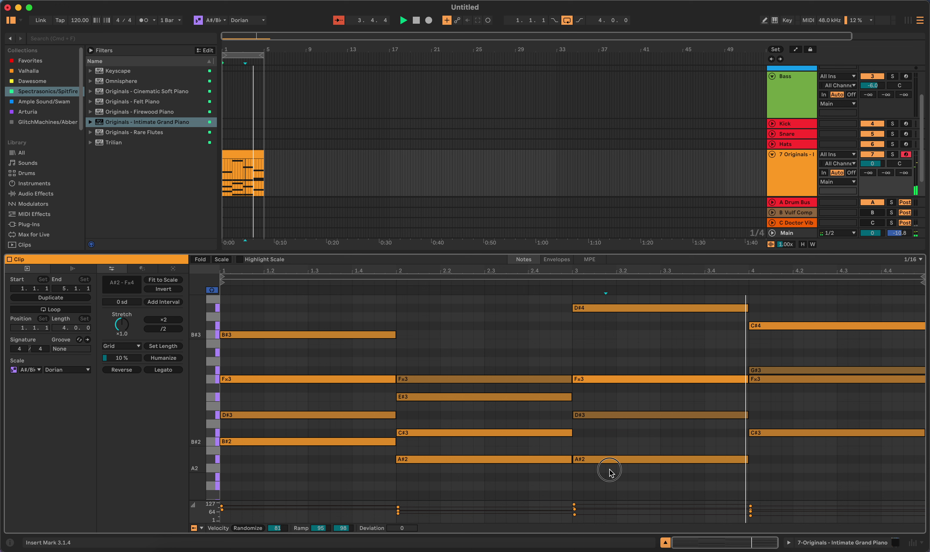
left_click_drag(610, 472, 606, 304)
left_click(177, 290)
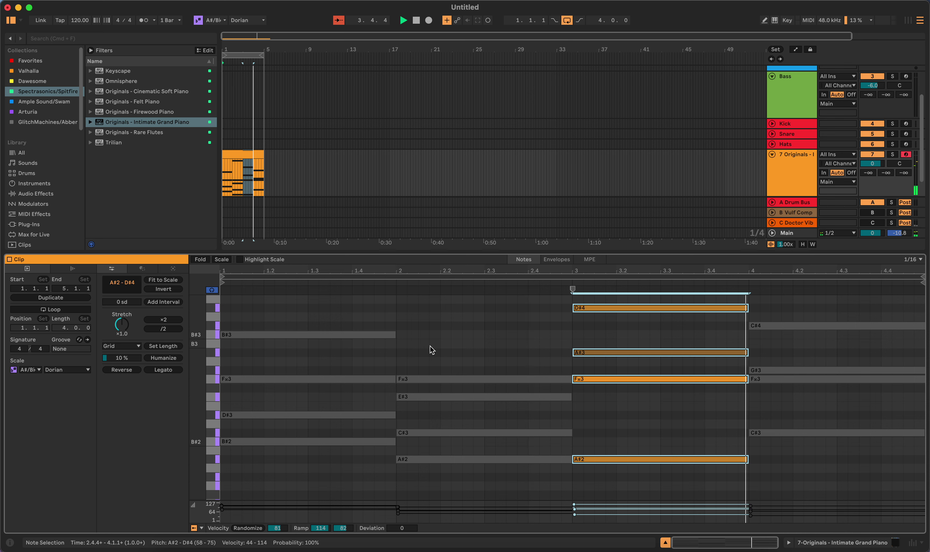
- Try regenerating the Cm G7 Em Dsus4 chords in M2TM Chords with the root option toggled off and on, and undo it
left_click(797, 310)
left_click_drag(797, 310, 857, 442)
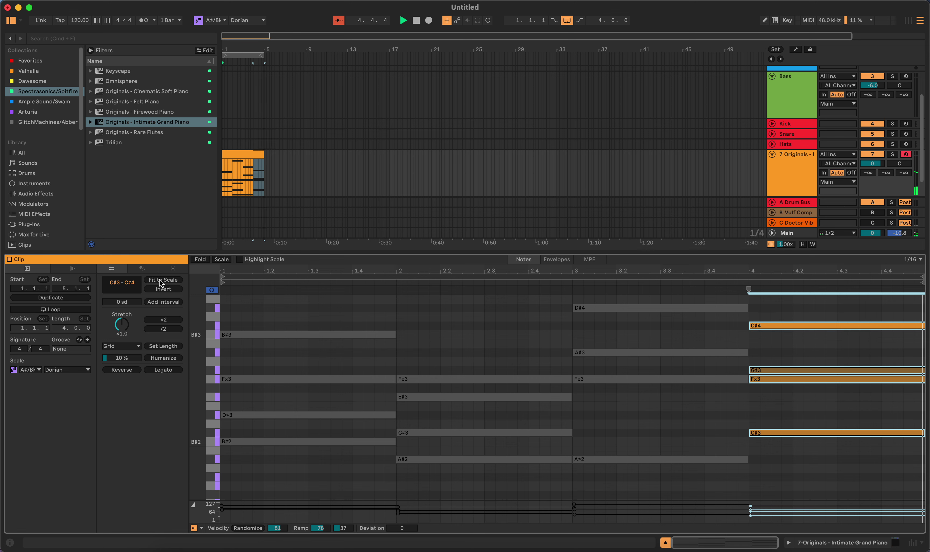
left_click(164, 269)
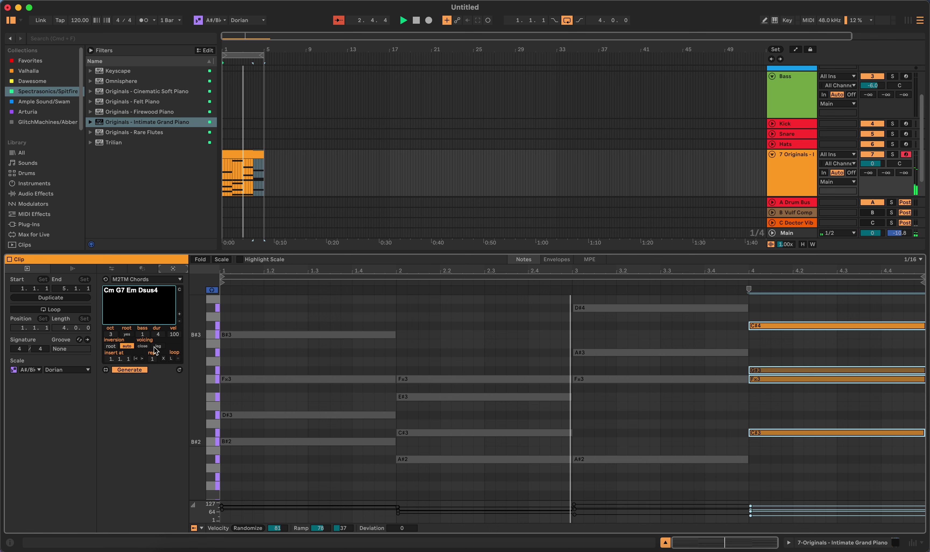
left_click(128, 335)
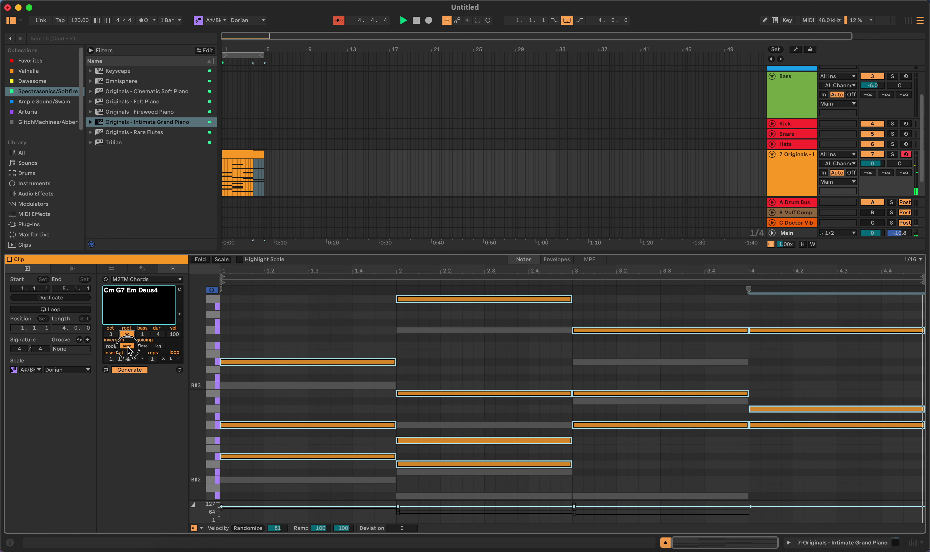
left_click(127, 334)
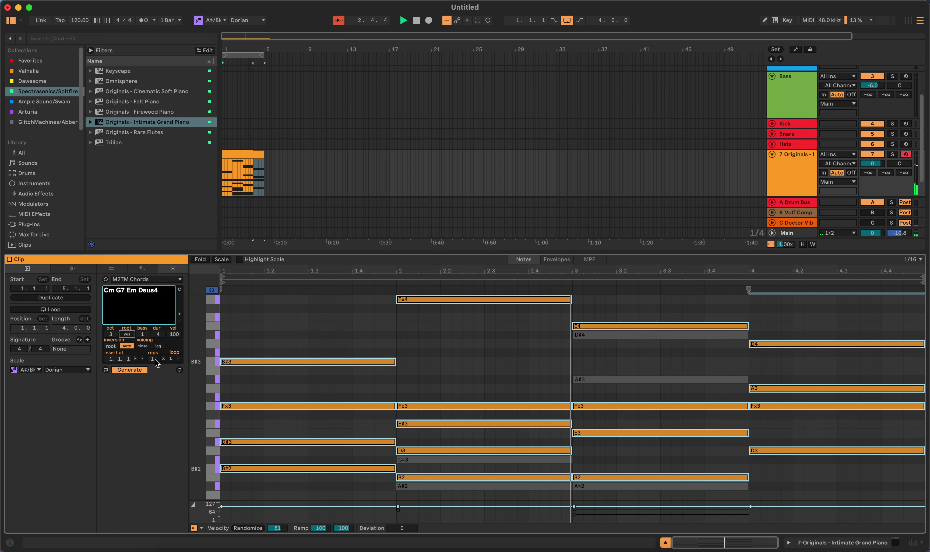
left_click(421, 366)
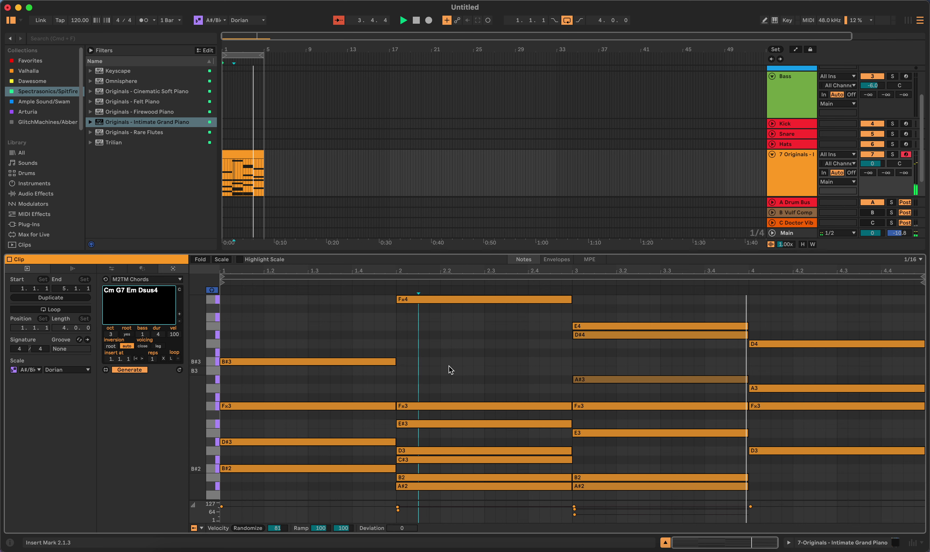
key("super+z")
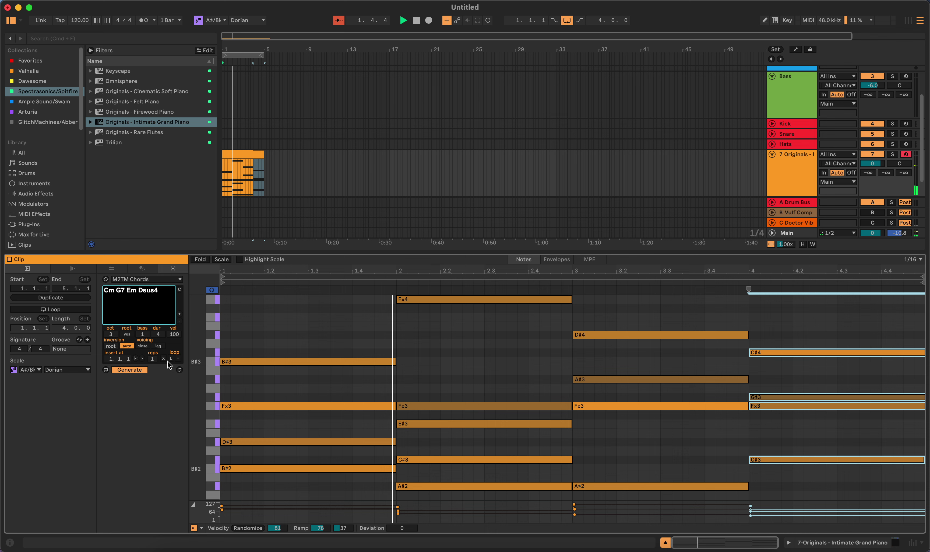
- Set the M2TM Chords repetitions to 2 with the L loop option on, and extend the arrangement loop to 8 bars
left_click_drag(156, 362, 152, 362)
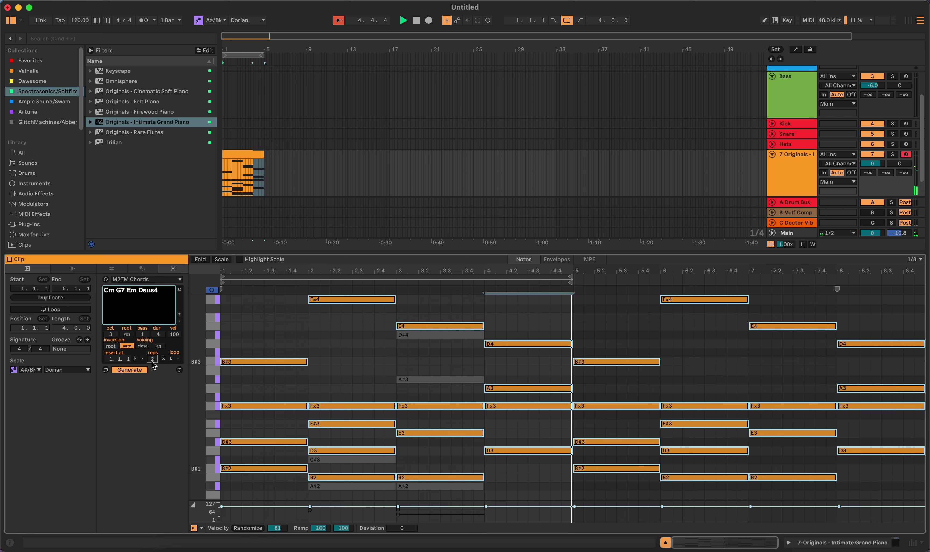
left_click(171, 359)
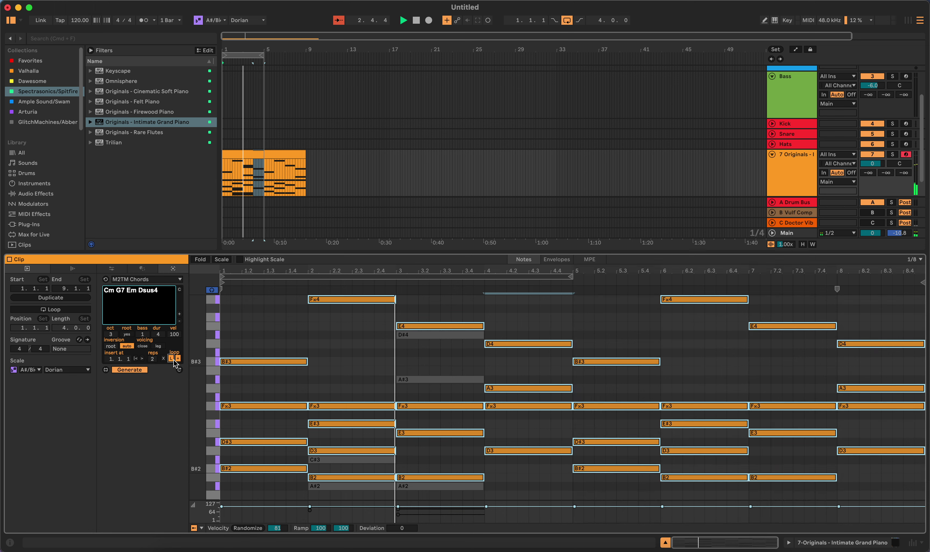
left_click(172, 359)
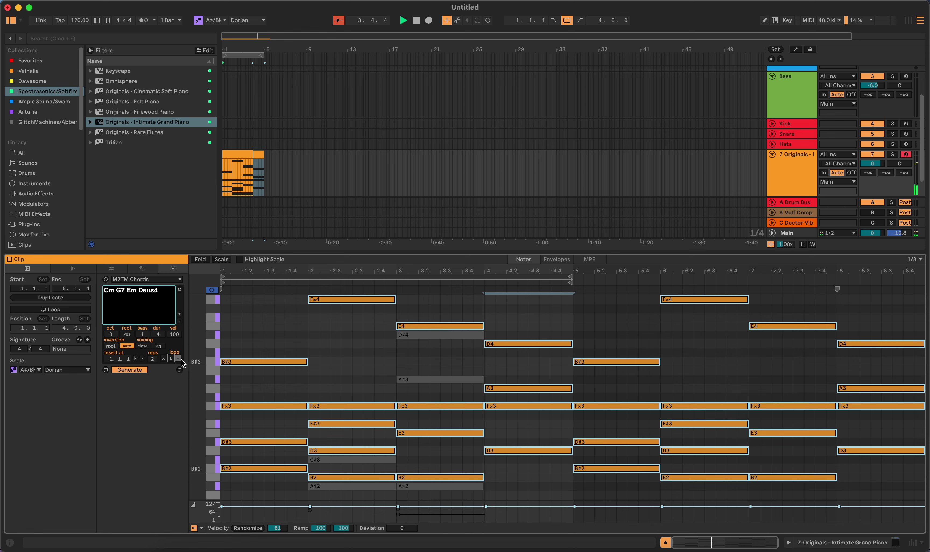
left_click(178, 358)
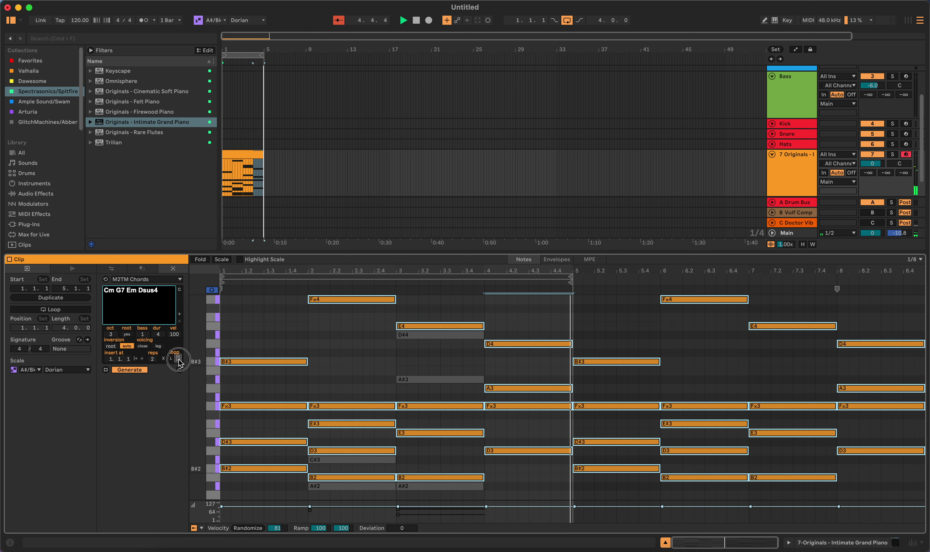
left_click(171, 359)
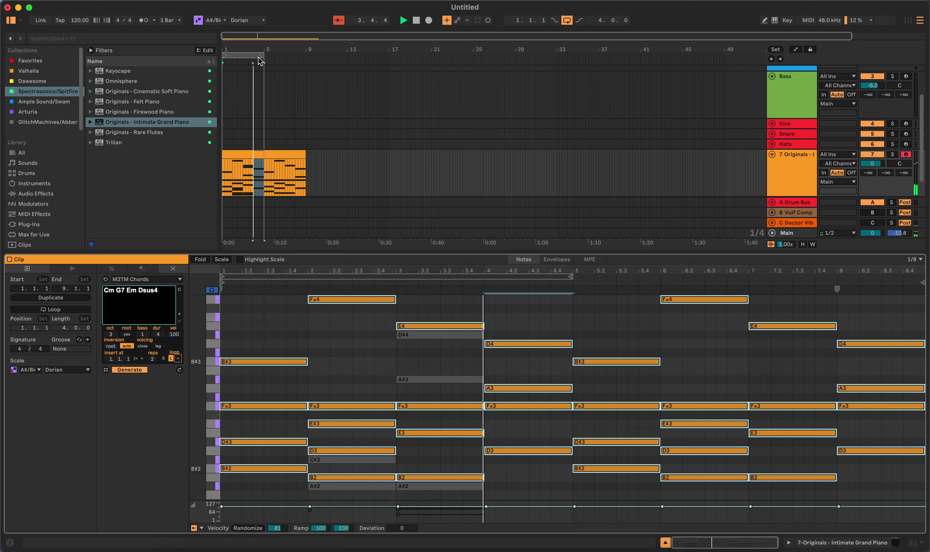
left_click_drag(263, 56, 306, 56)
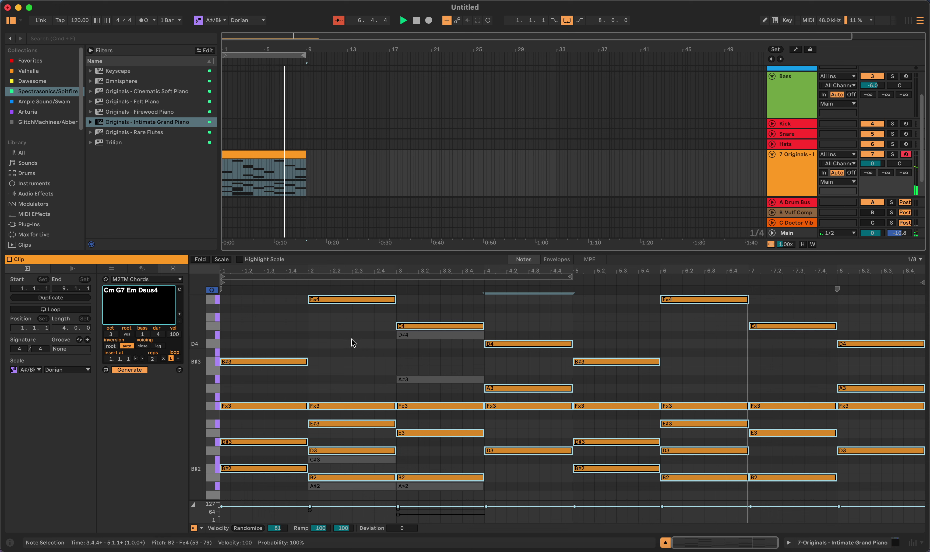
left_click(516, 374)
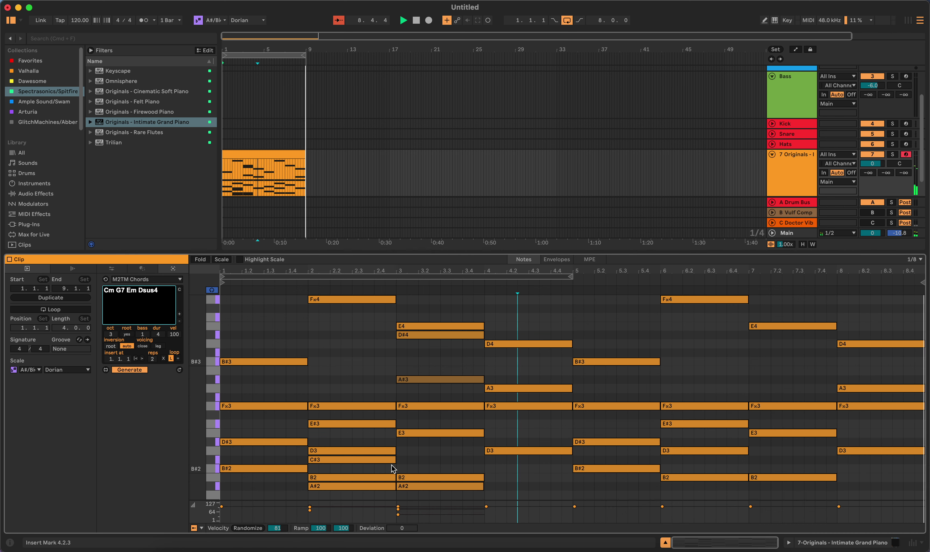
- Undo the repeated chords, the inversions and the scale fit of the clip's notes
key("super+z")
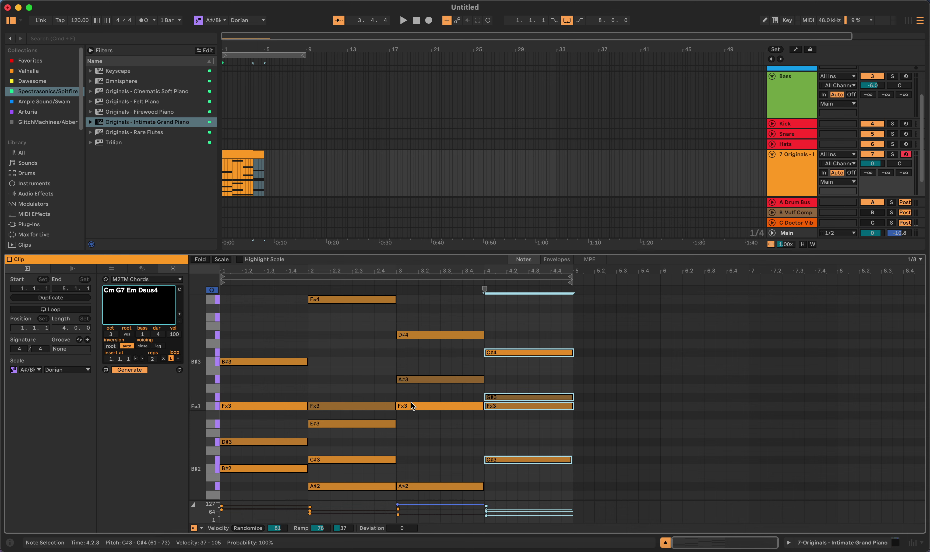
key("super+z")
key("super+z")
key("super+z")
key("super+z")
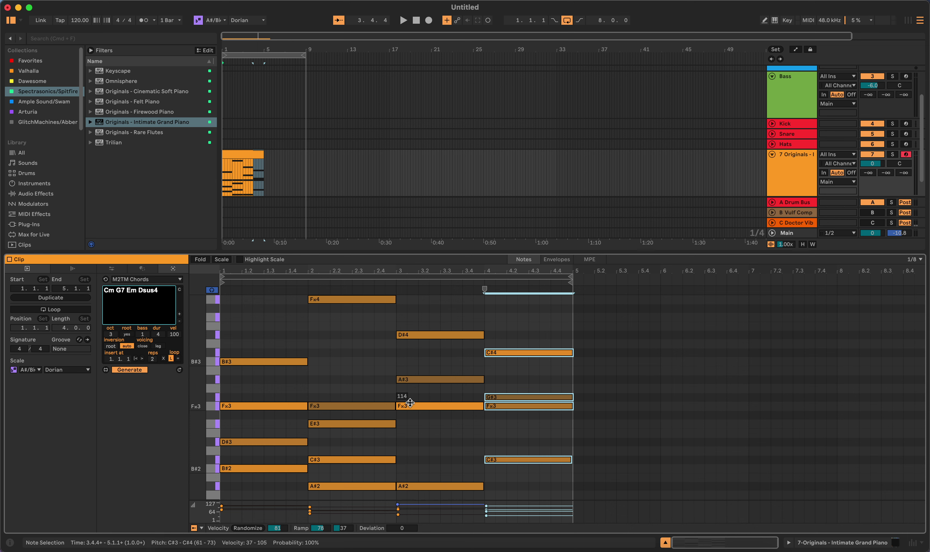
key("super+z")
key("super+z")
key("super+z")
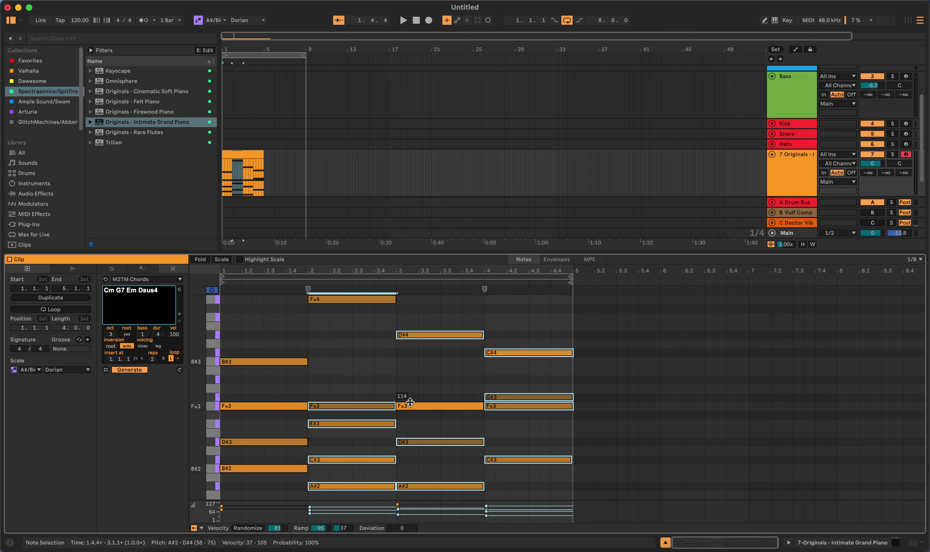
key("super+z")
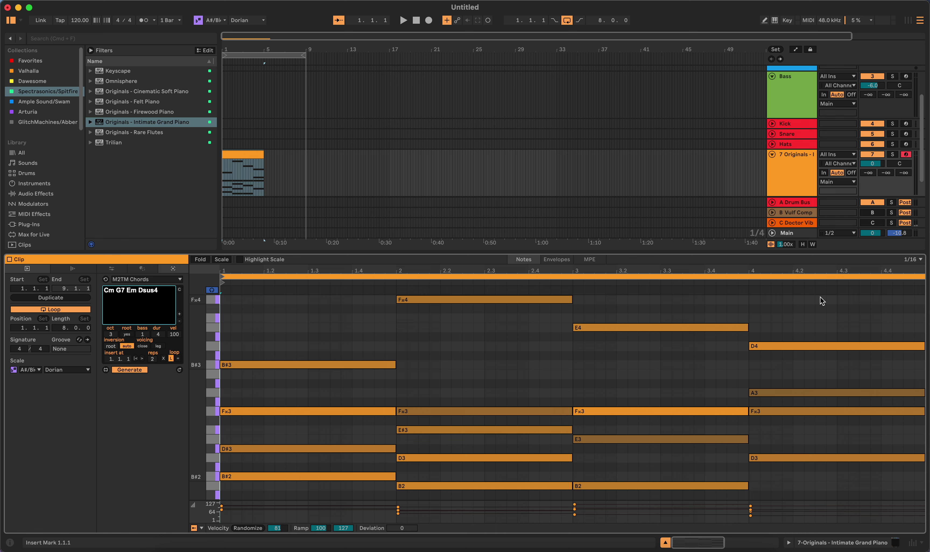
- Select all the notes and regenerate the progression in M2TM Chords at octave 3 with 2 repetitions
key("super+a")
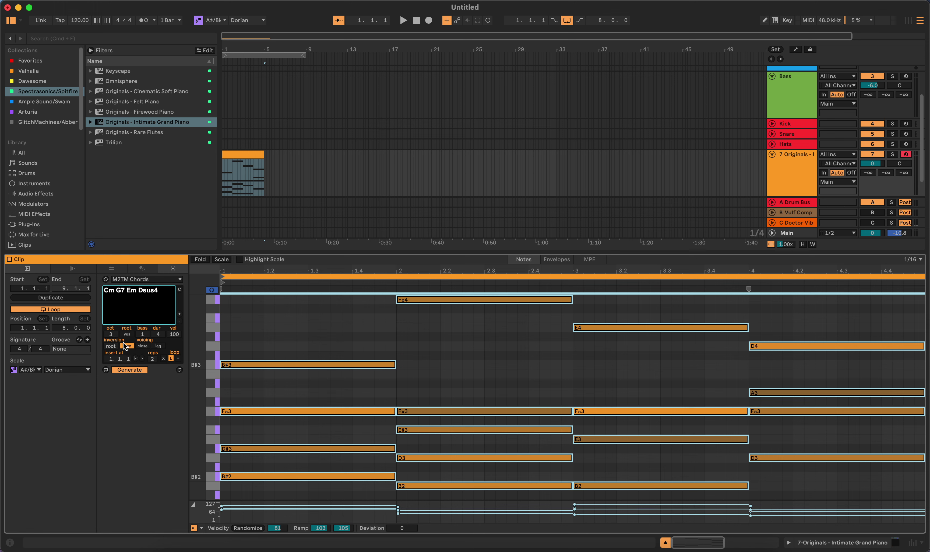
left_click(111, 333)
mouse_move(111, 331)
left_mouse_down()
mouse_move(110, 343)
mouse_move(111, 331)
left_mouse_up()
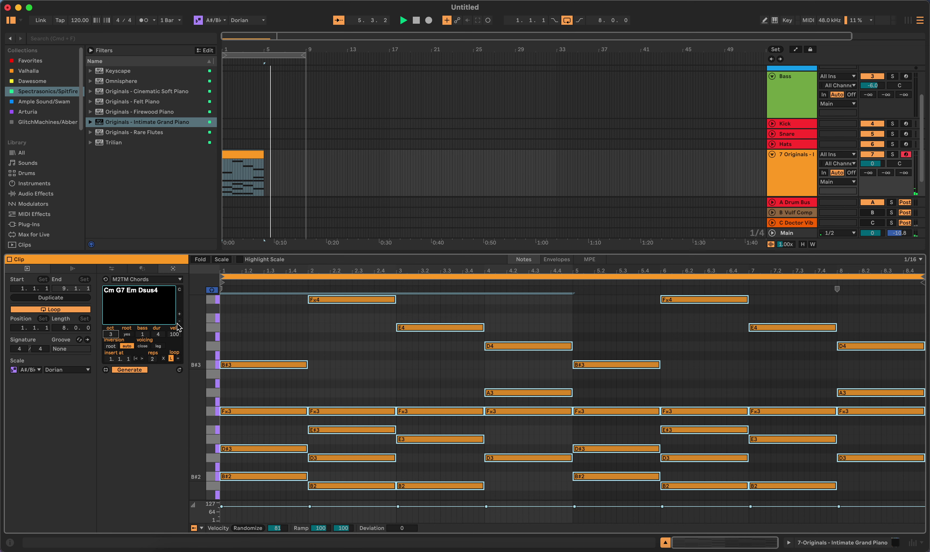
- Duplicate the chord clip up to bar 9 and consolidate both copies into one 8-bar clip
left_click(254, 155)
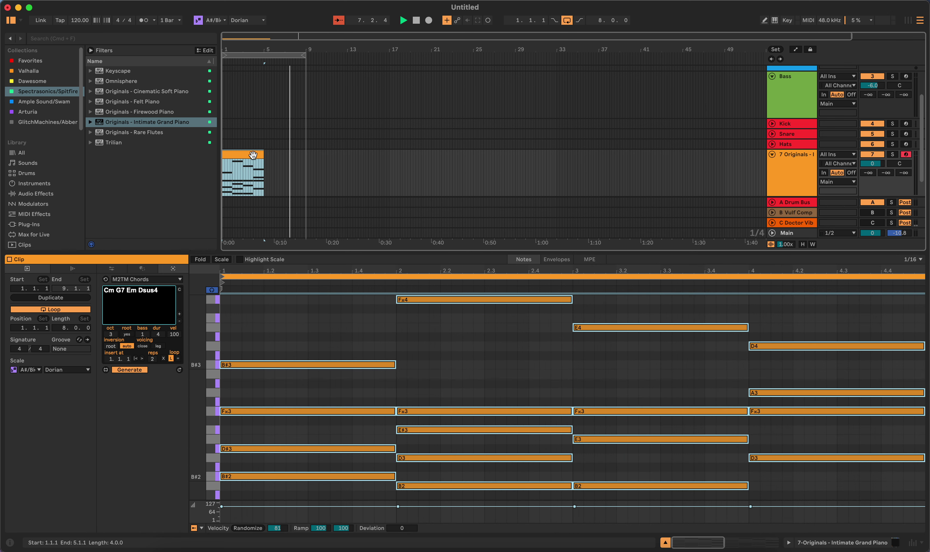
key("super+d")
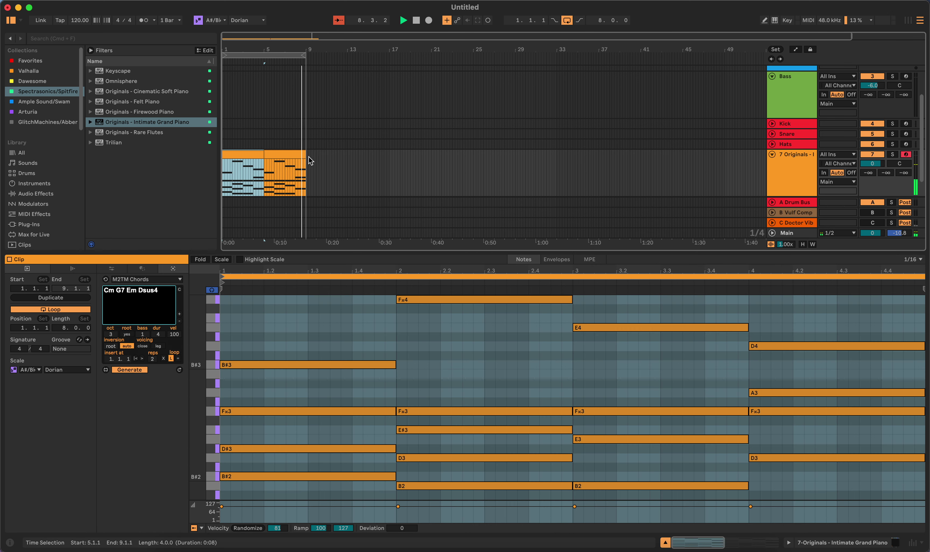
mouse_move(306, 156)
left_mouse_down()
mouse_move(231, 178)
mouse_move(305, 159)
left_mouse_up()
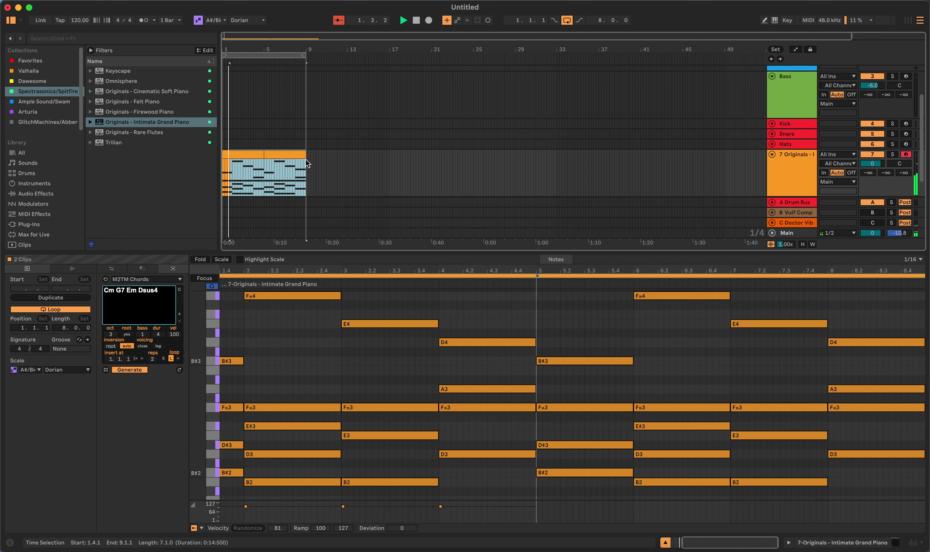
left_click(313, 154)
left_click(307, 155)
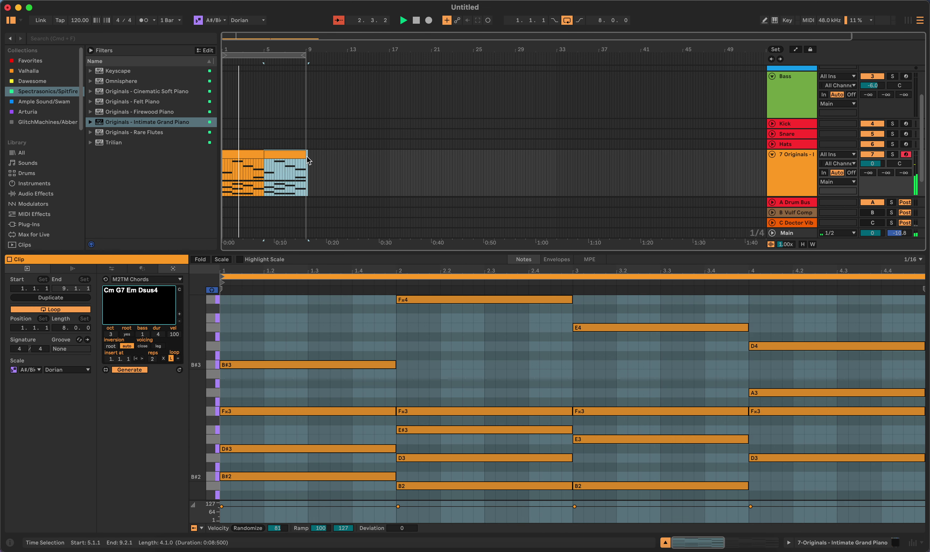
left_click_drag(306, 156, 211, 169)
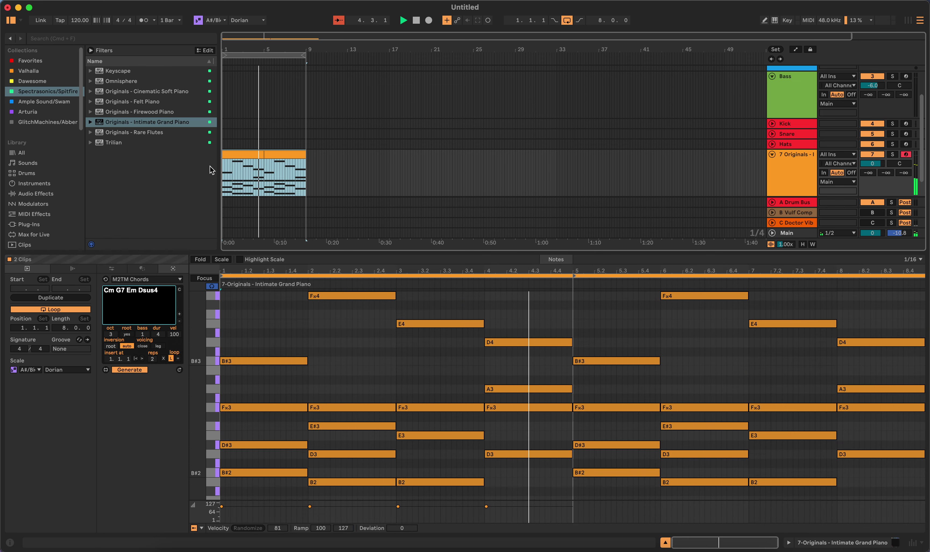
left_click(269, 186)
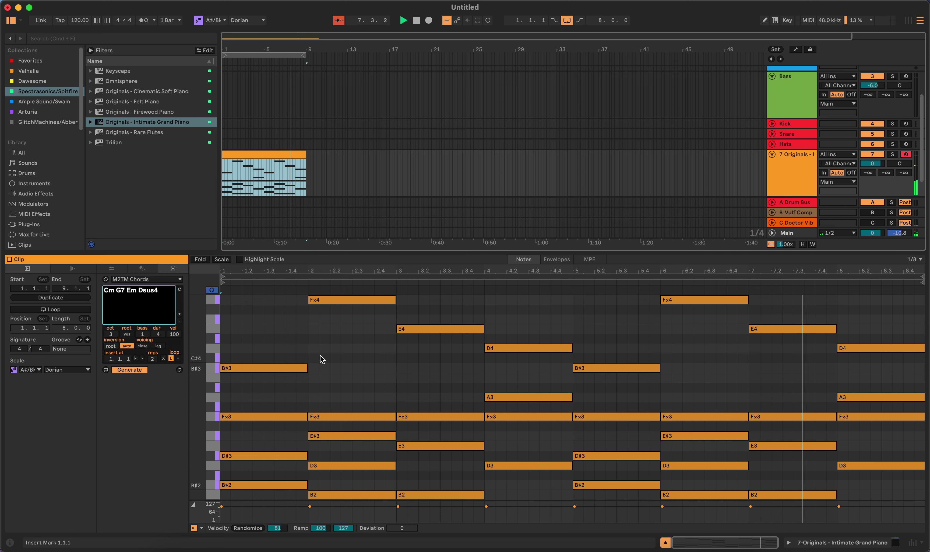
- Select all the notes in the consolidated chord clip and randomize their velocities with an amount of 75
key("super+a")
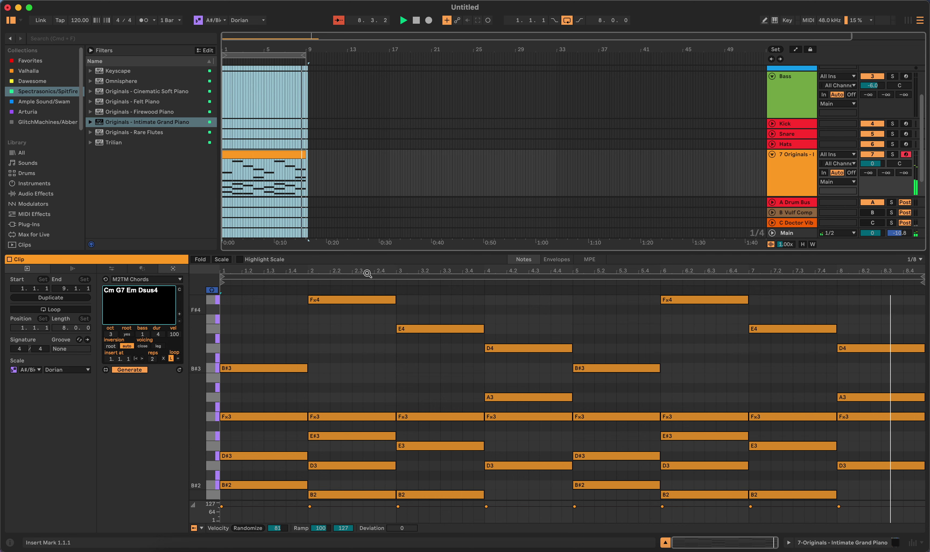
left_click(288, 158)
left_click(286, 154)
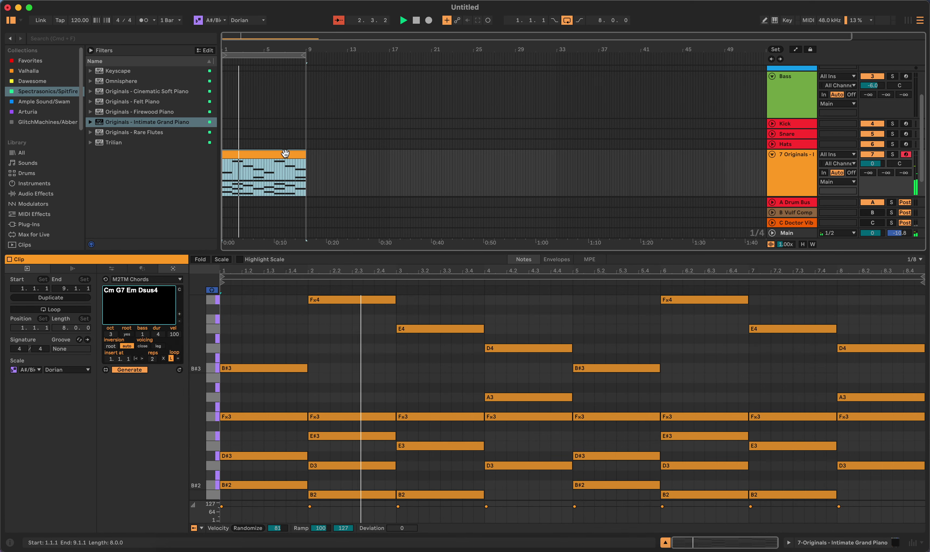
key("super+a")
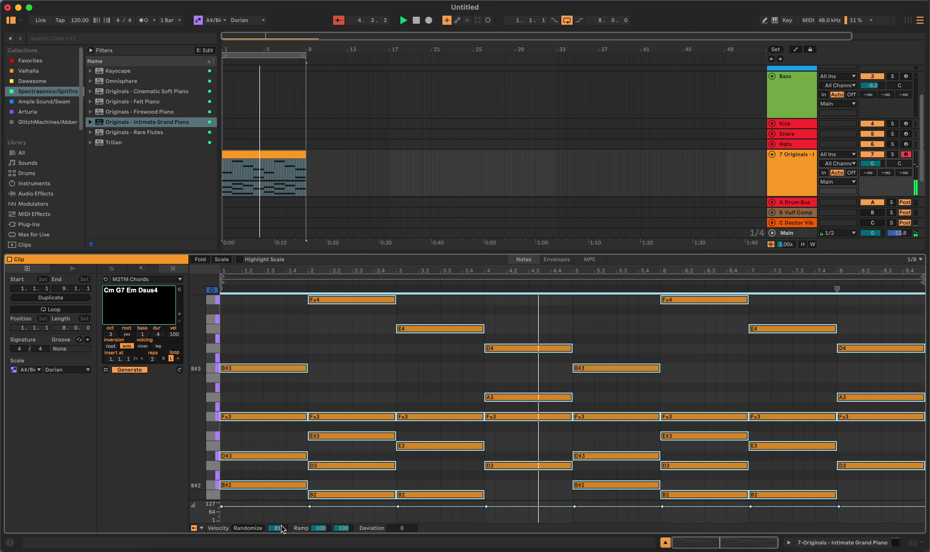
left_click(248, 528)
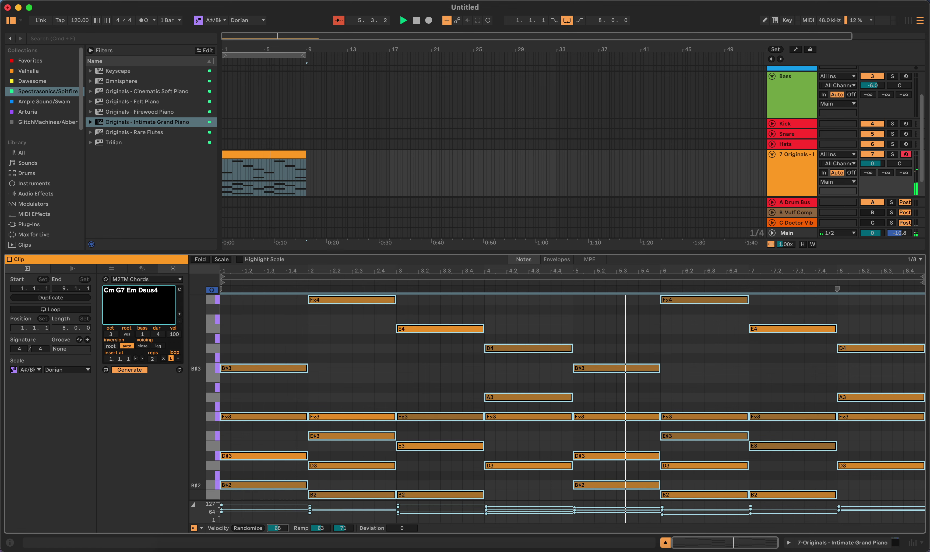
left_click(247, 528)
left_click(248, 528)
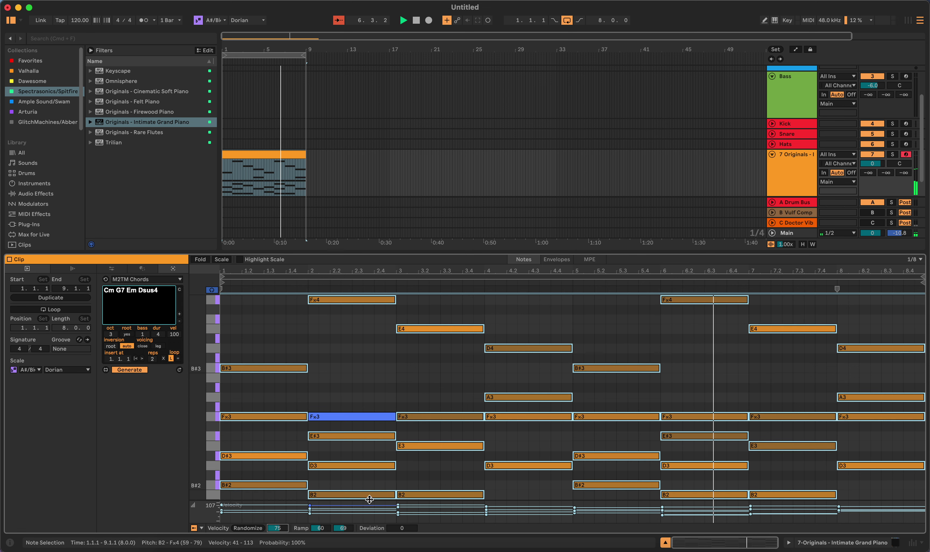
- Try the Strum transformation on the selected chord notes with High at 26 % and Tension at -1.0 %
left_click(112, 269)
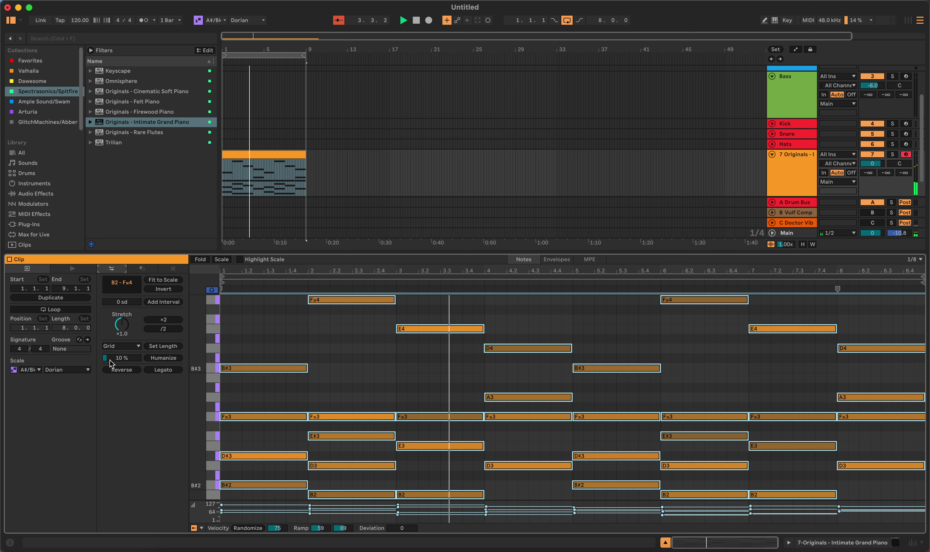
left_click(142, 269)
left_click(146, 280)
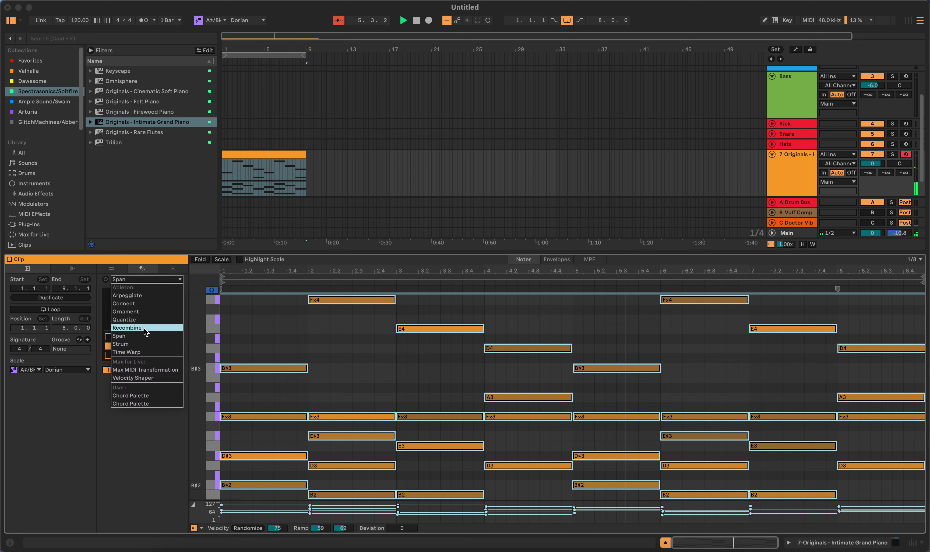
left_click(140, 344)
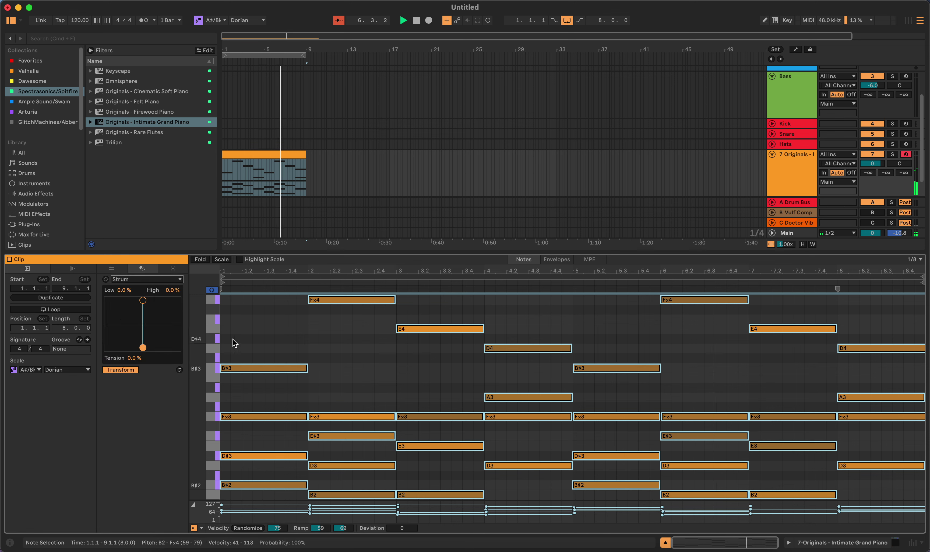
left_click_drag(143, 303, 152, 307)
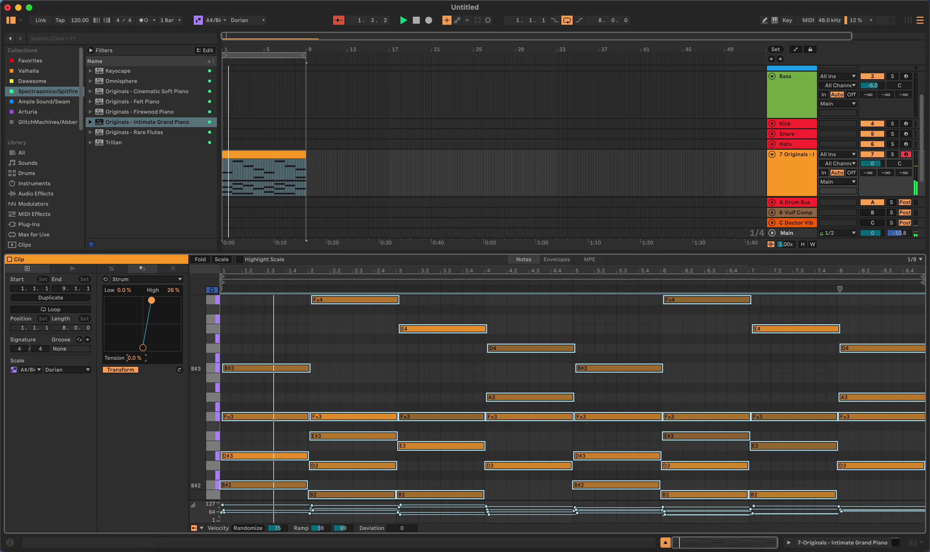
left_click_drag(135, 358, 135, 358)
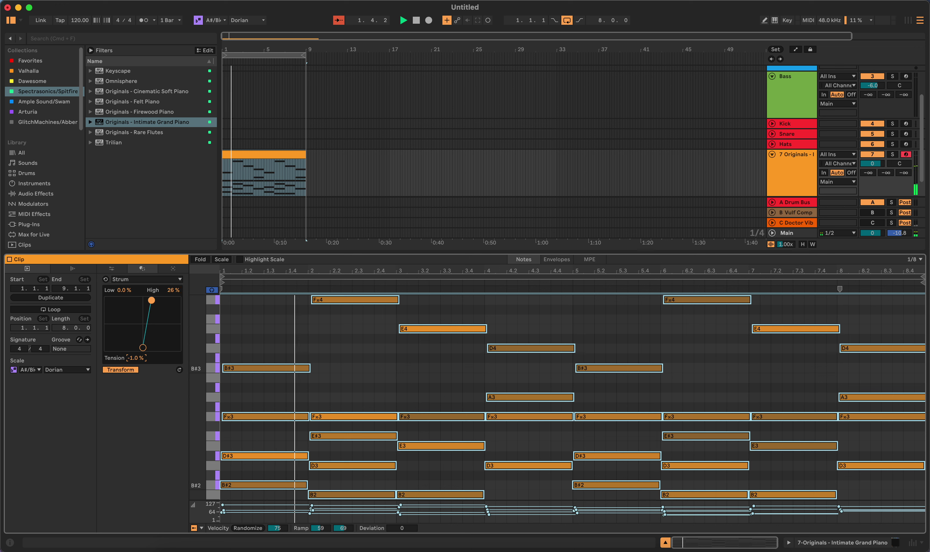
- Reset the Strum transformation's High, Low and Tension values to 0.0 %
left_click(152, 300)
left_click_drag(151, 301, 143, 301)
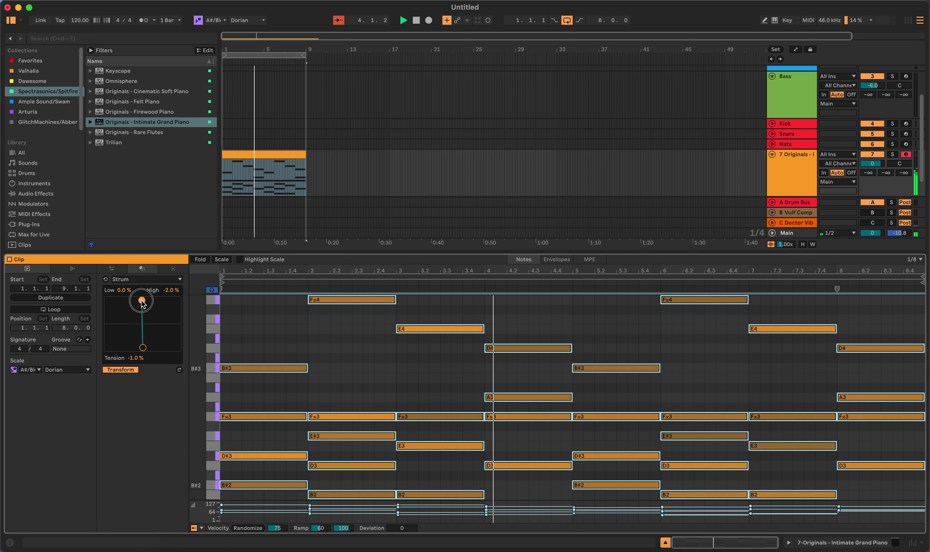
left_click(143, 347)
left_click_drag(143, 347, 143, 354)
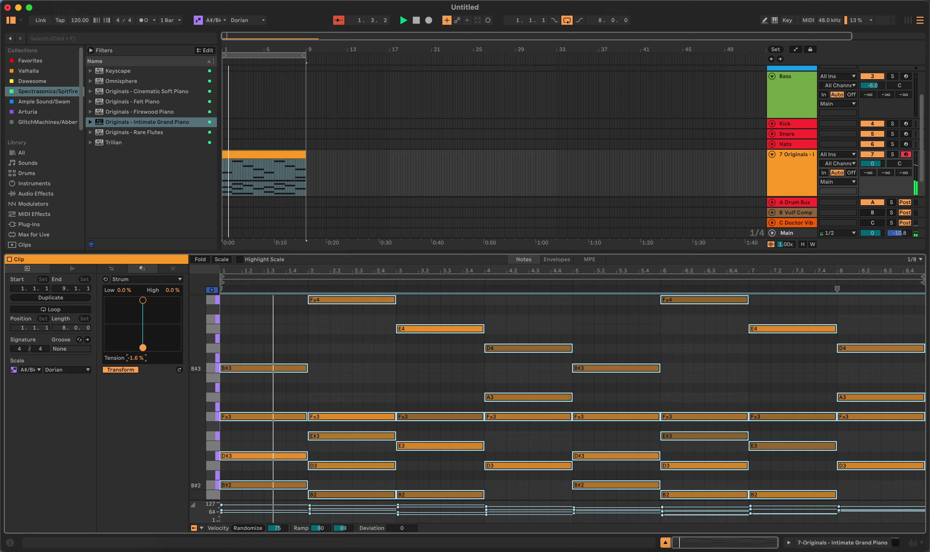
key("Delete")
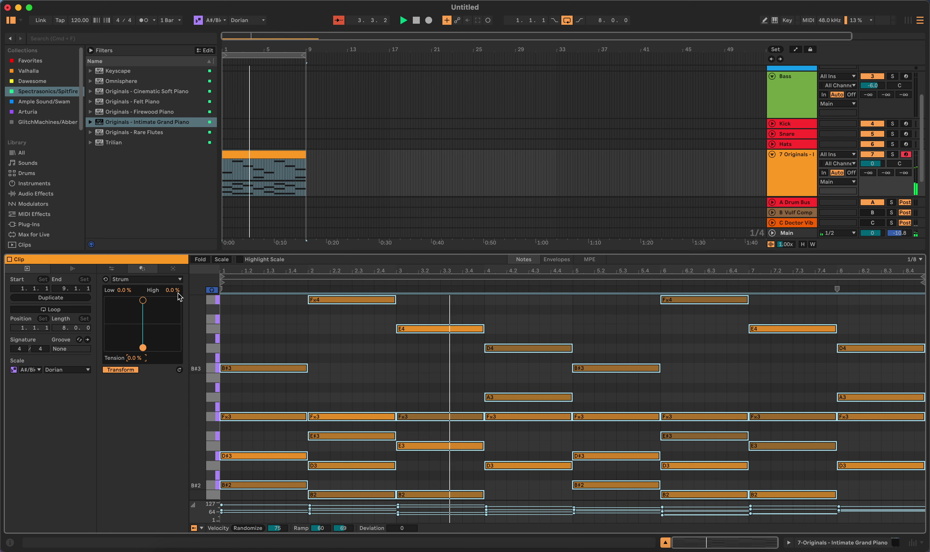
- Return to the M2TM Chords generator, stop playback and delete all the notes in the chord clip
left_click(112, 268)
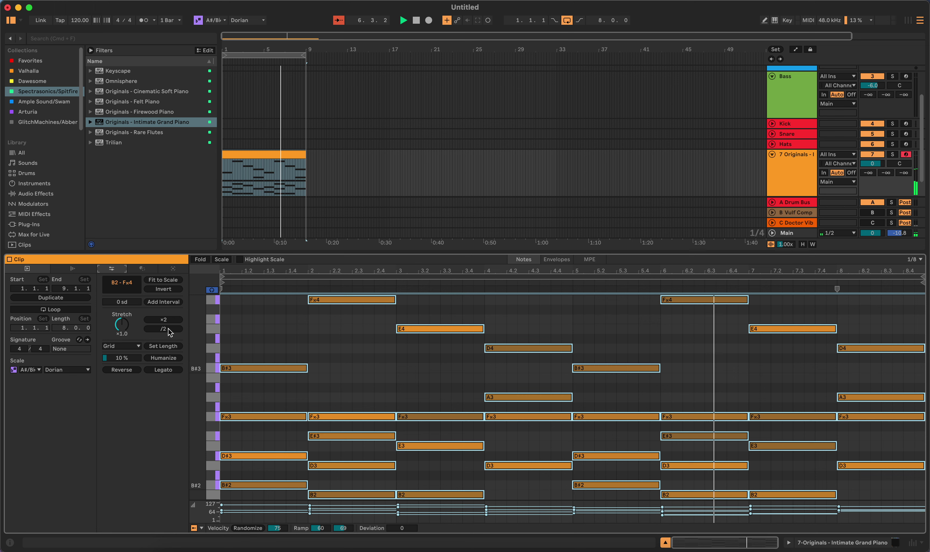
left_click(173, 268)
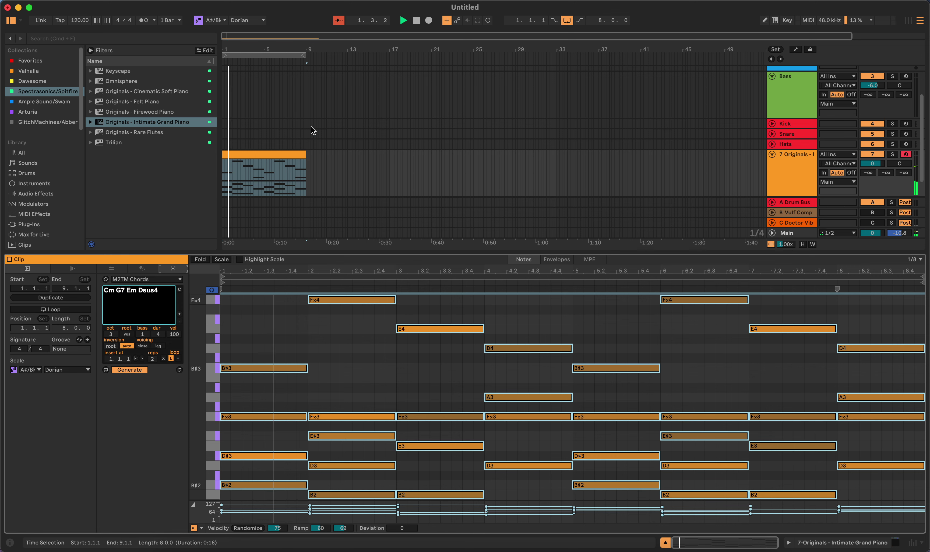
left_click(416, 20)
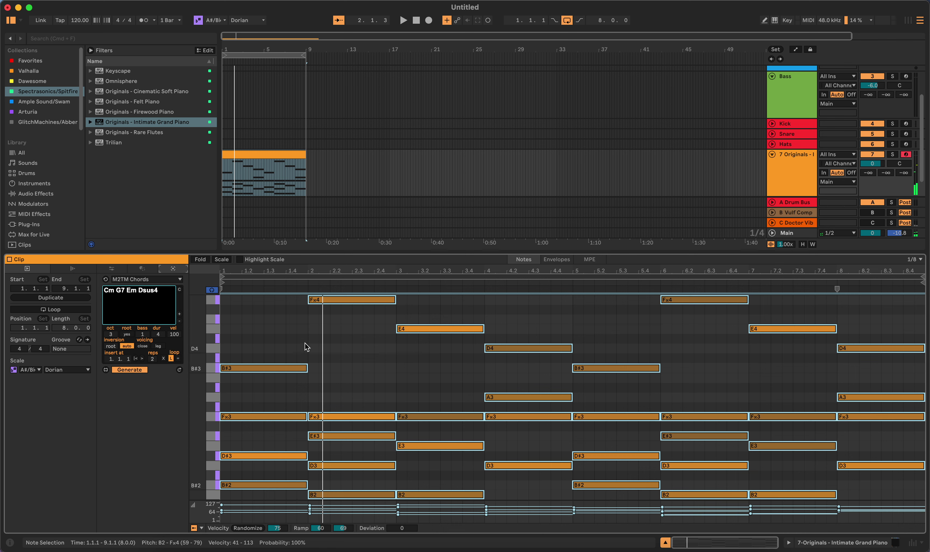
left_click(279, 170)
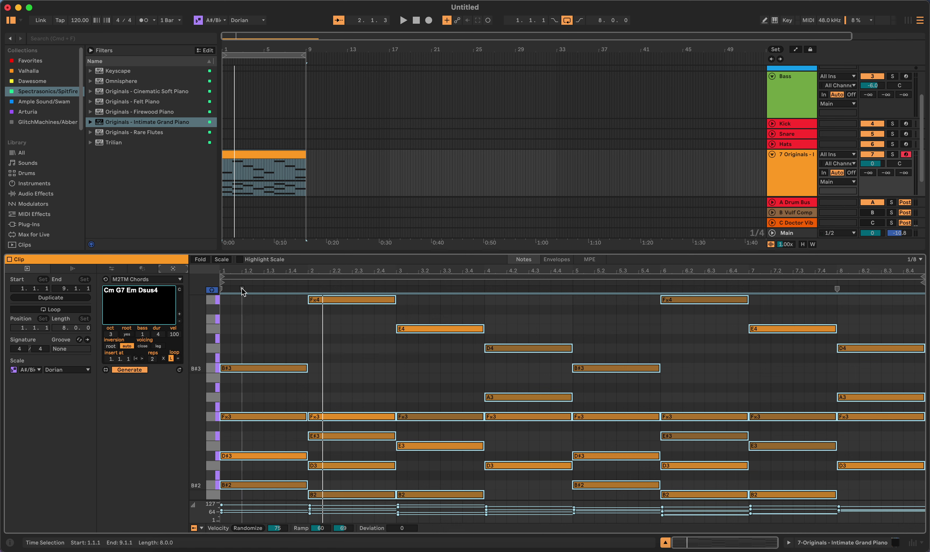
key("Delete")
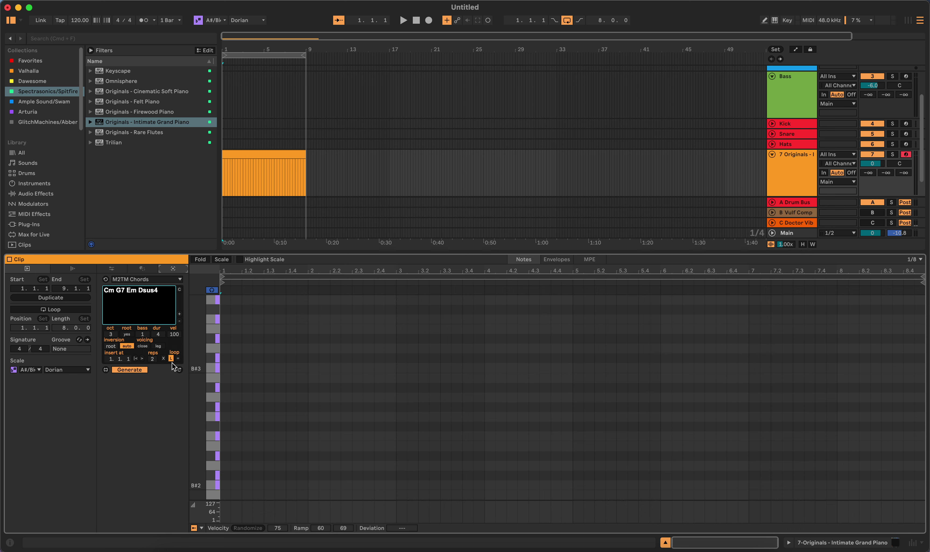
- Set the M2TM Chords duration to 8 and clear the chord text
left_click_drag(160, 331, 162, 325)
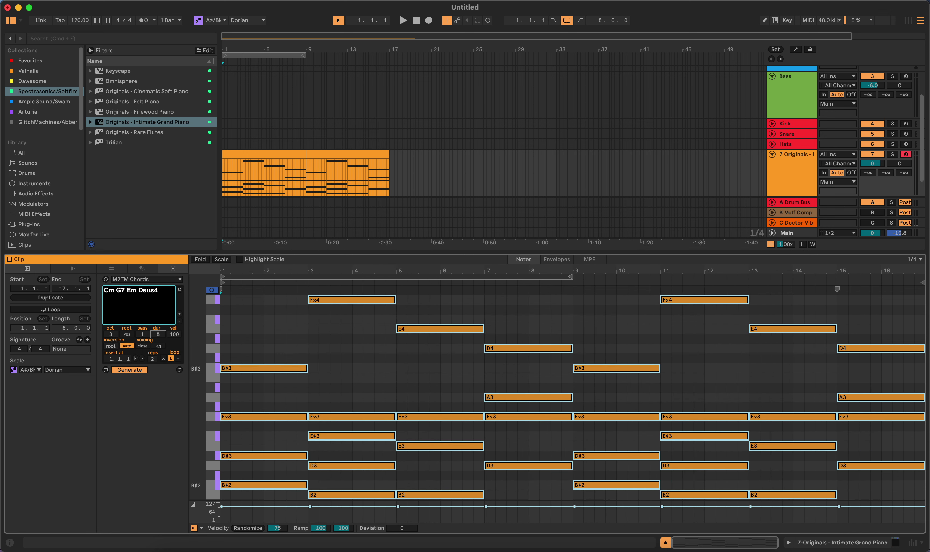
left_click_drag(158, 291, 85, 289)
key("BackSpace")
key("Return")
key("super+z")
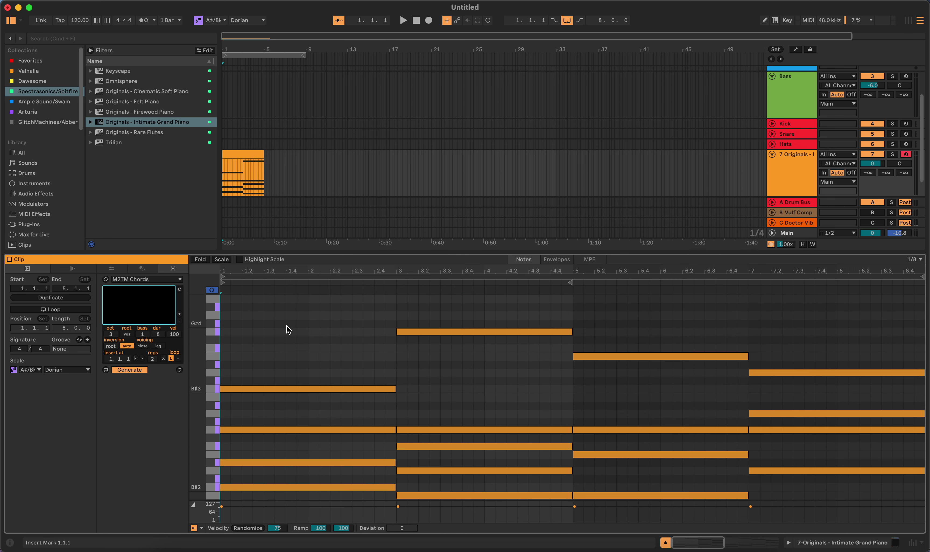
- Delete the remaining chord notes and resize the clip so it ends at bar 9
left_click_drag(233, 296, 908, 532)
key("Delete")
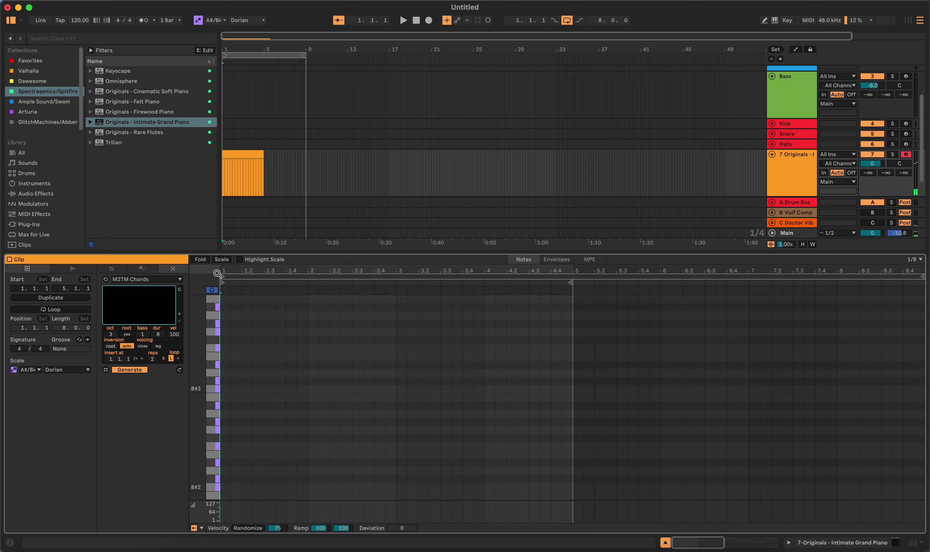
left_click(264, 155)
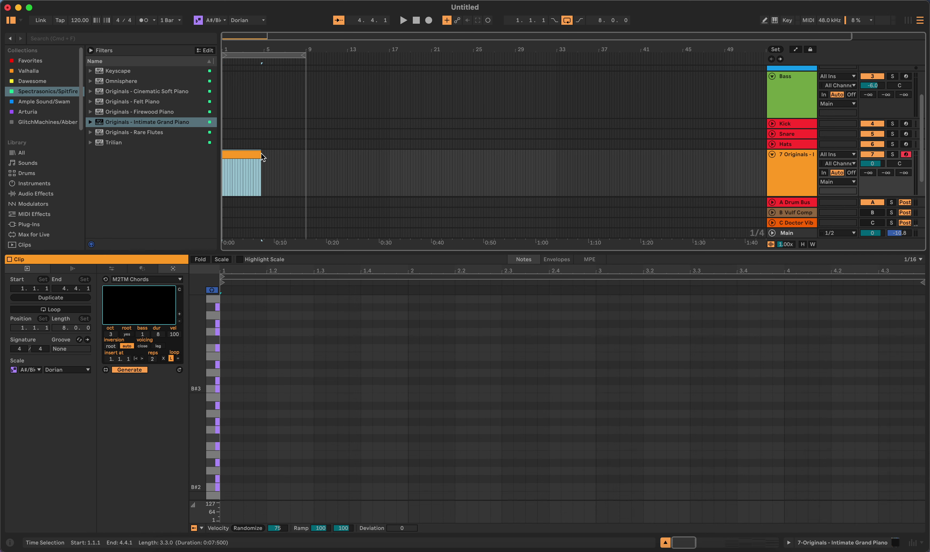
left_click_drag(262, 155, 306, 161)
- Enter the chords "Cmaj9 Fm7 Gsus4add9" as the start of the M2TM Chords progression
left_click(115, 291)
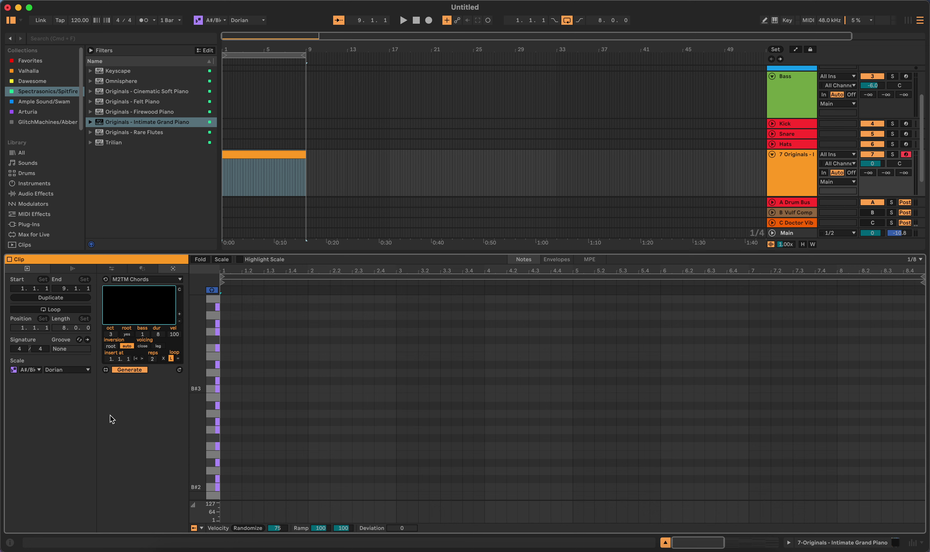
type("Cmaj9")
key("Caps_Lock")
type("F")
key("Caps_Lock")
type("m7 G")
type("sus4add9")
key("Caps_Lock")
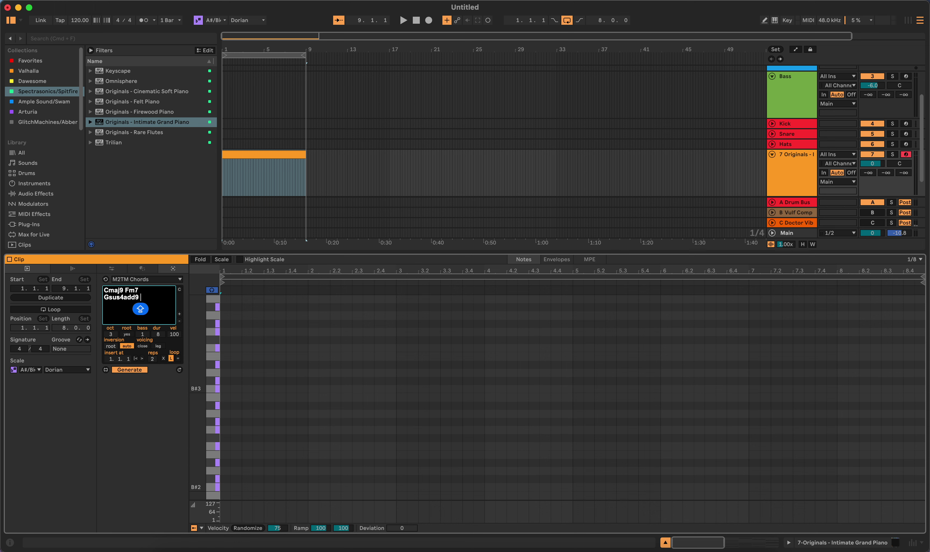
- Append "Dm9 Cmaj9 C7 Em9 Amaj9" to the chord progression and generate it
type("Dm9")
key("Caps_Lock")
type("Cmaj9 C7")
key("Caps_Lock")
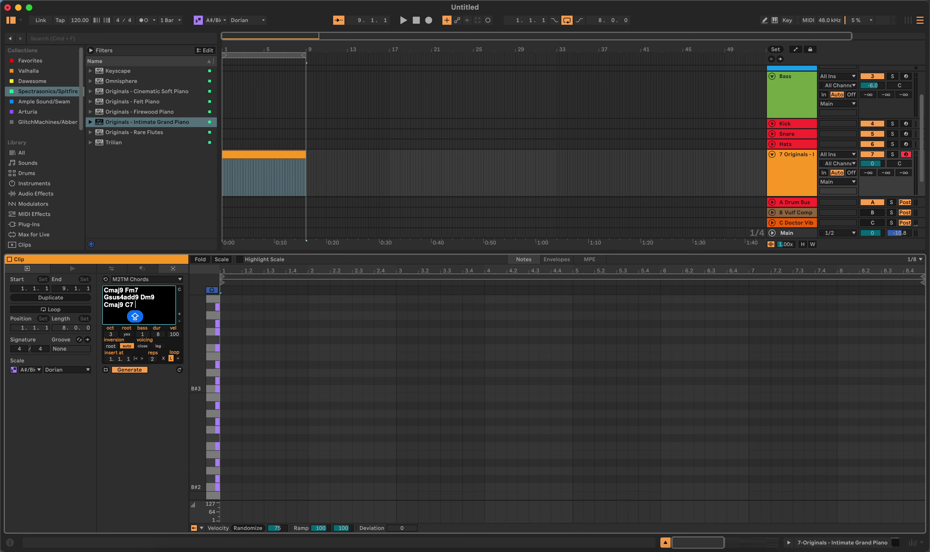
type("E")
type("D")
key("BackSpace")
type("Amaj9")
left_click(139, 370)
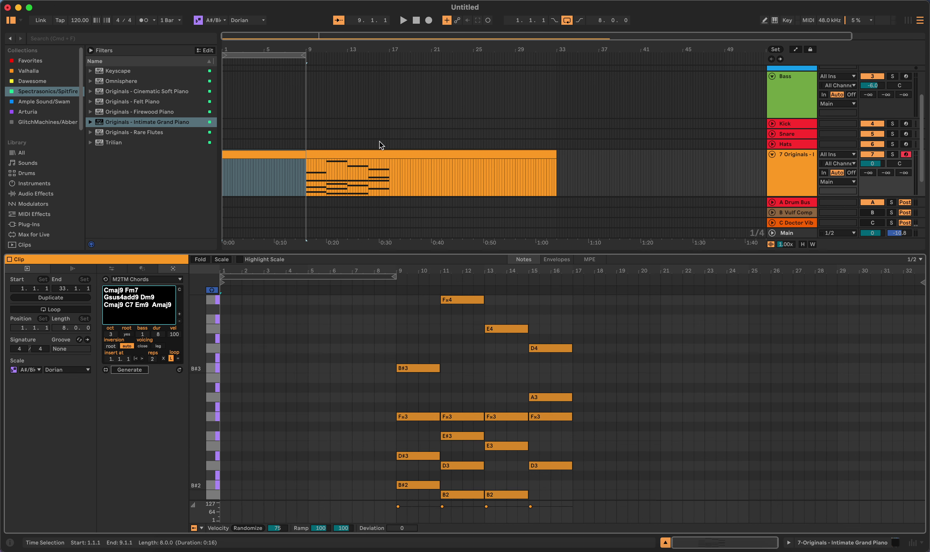
left_click(377, 155)
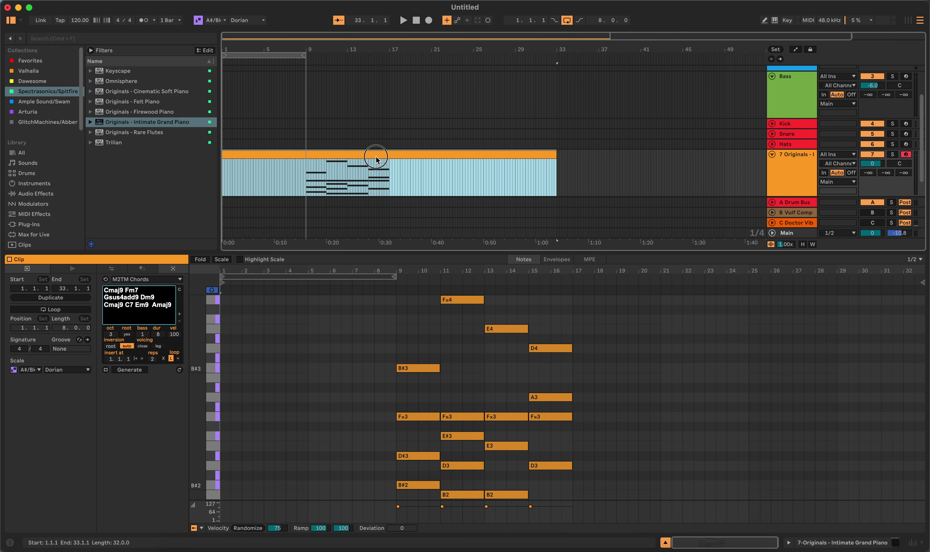
key("Delete")
left_click(377, 156)
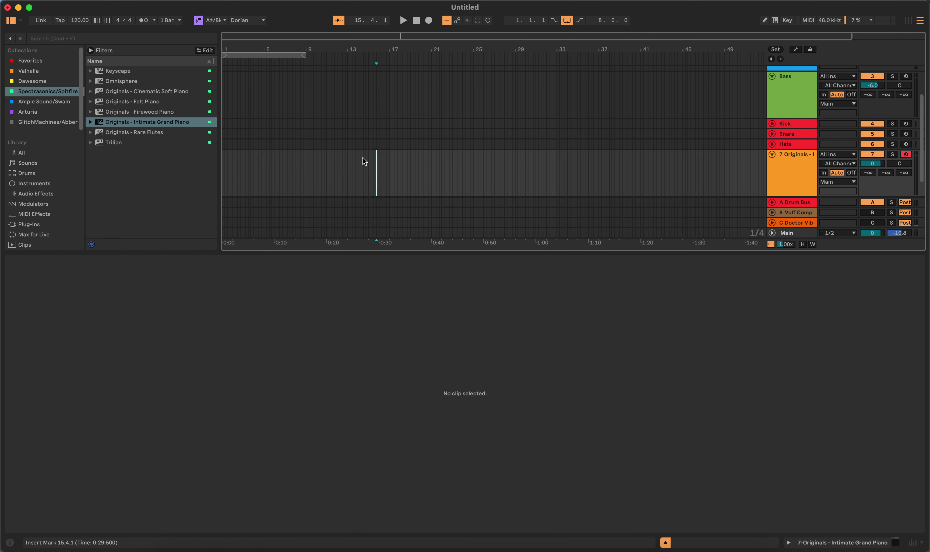
key("super+z")
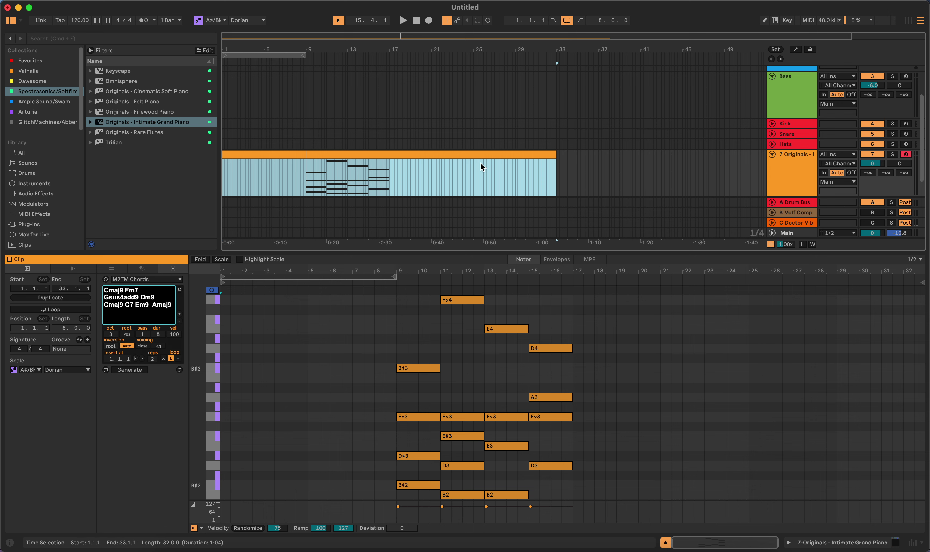
- Shorten the clip to end at bar 9 and regenerate the eight-chord progression
left_click_drag(554, 155, 306, 158)
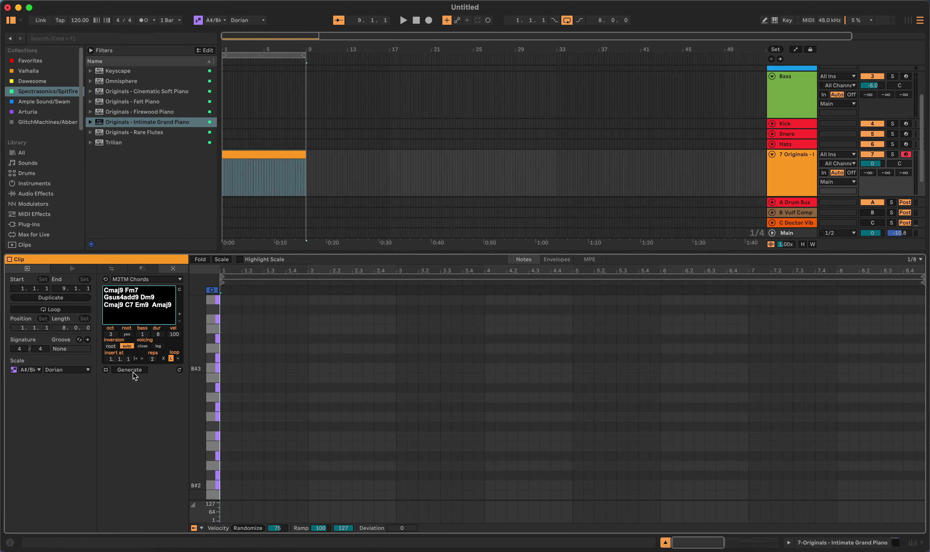
left_click(180, 369)
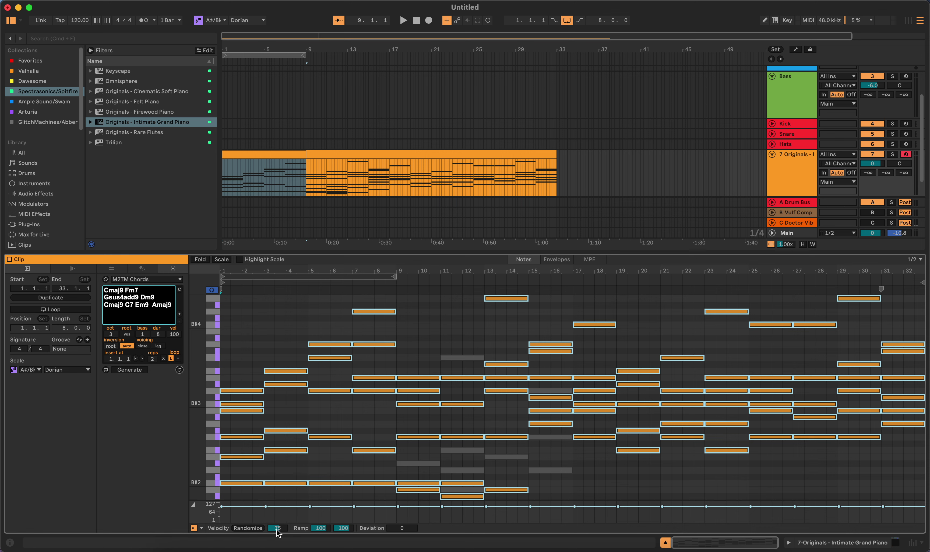
- Randomize the note velocities with an amount of 90 and set the M2TM Chords repetitions to 1
left_click_drag(278, 533, 278, 531)
key("space")
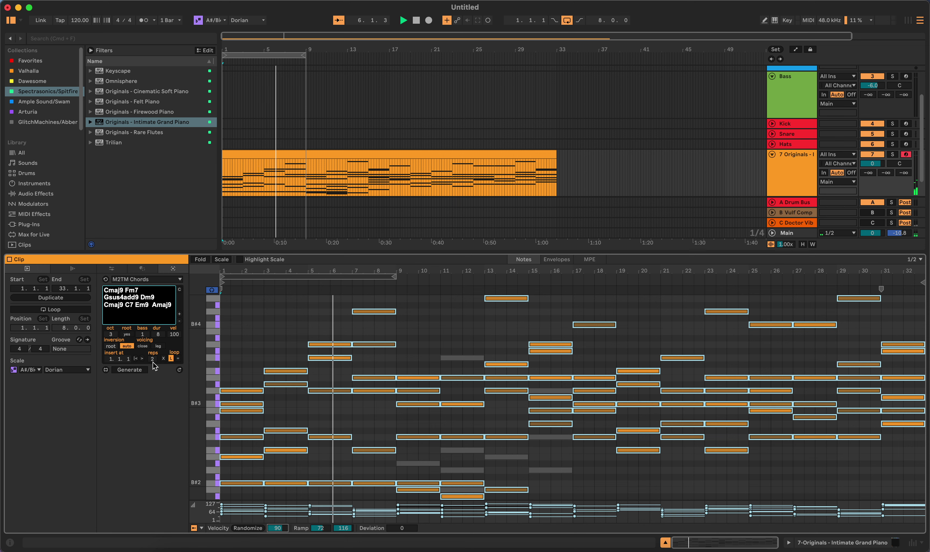
left_click_drag(153, 361, 158, 366)
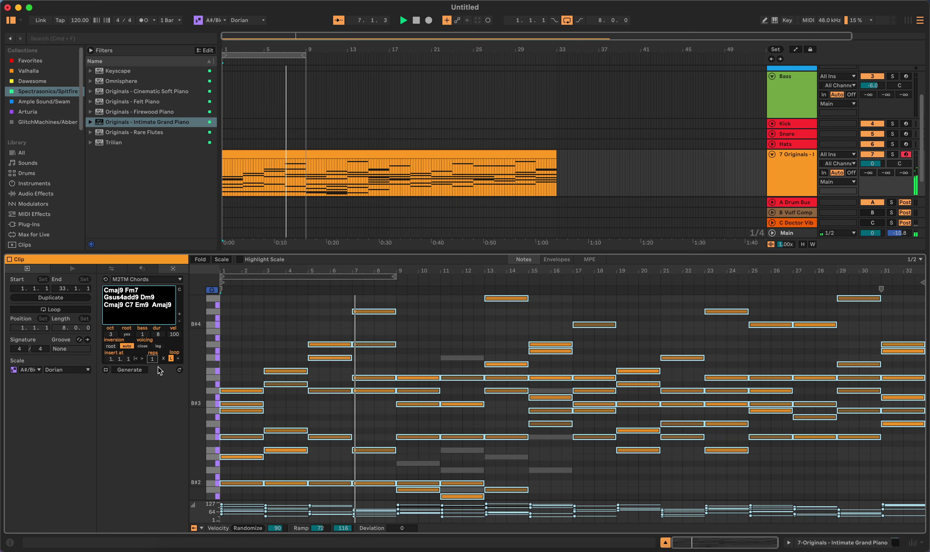
left_click(354, 153)
key("Delete")
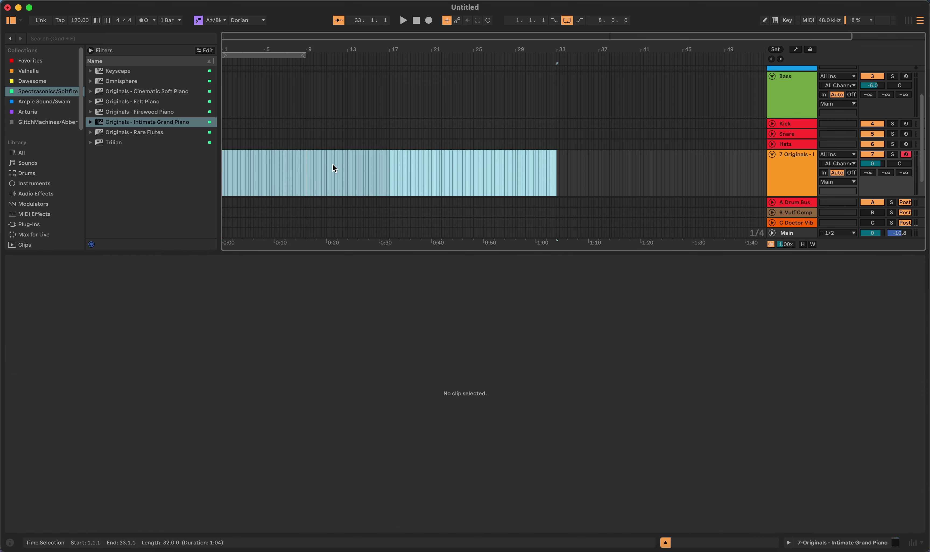
key("super+z")
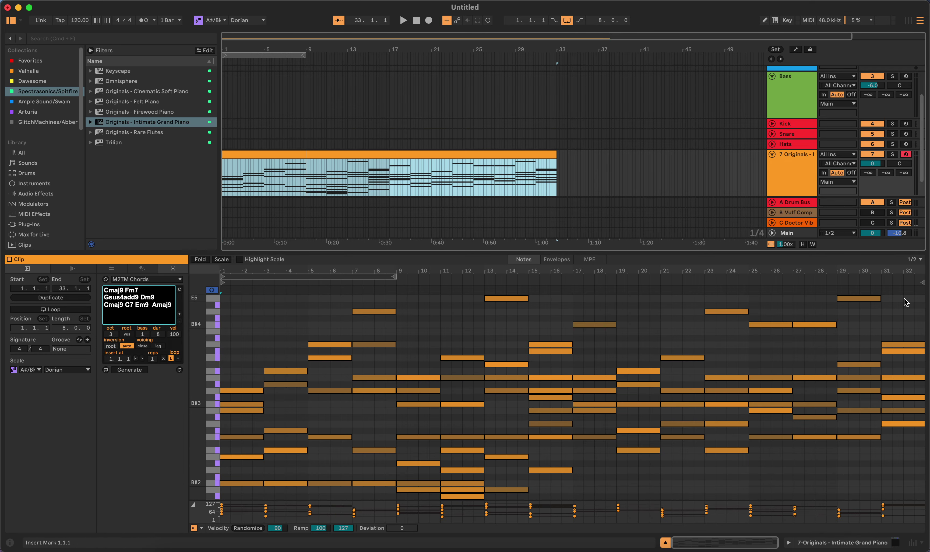
- Delete all the notes in the 32-bar chord clip and shorten the clip to end at bar 9
key("super+a")
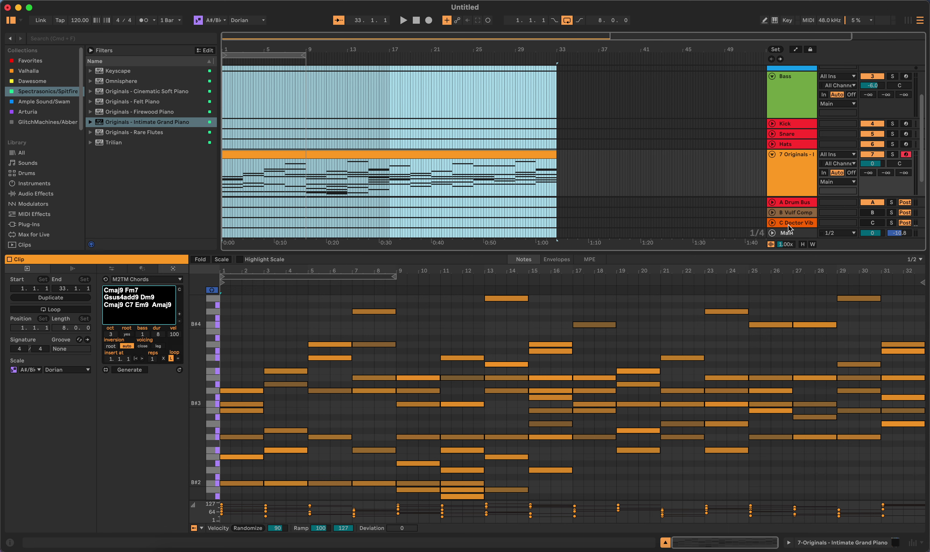
left_click(473, 155)
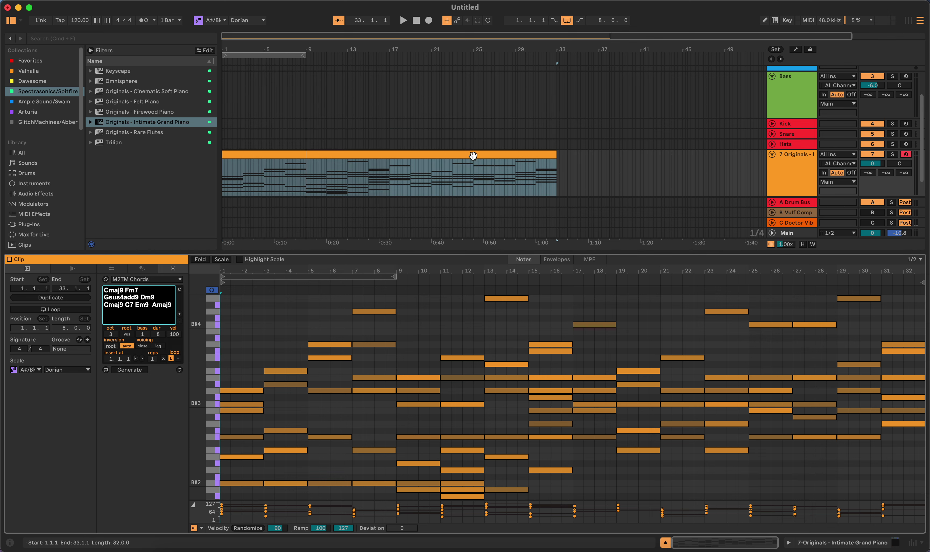
double_click(473, 155)
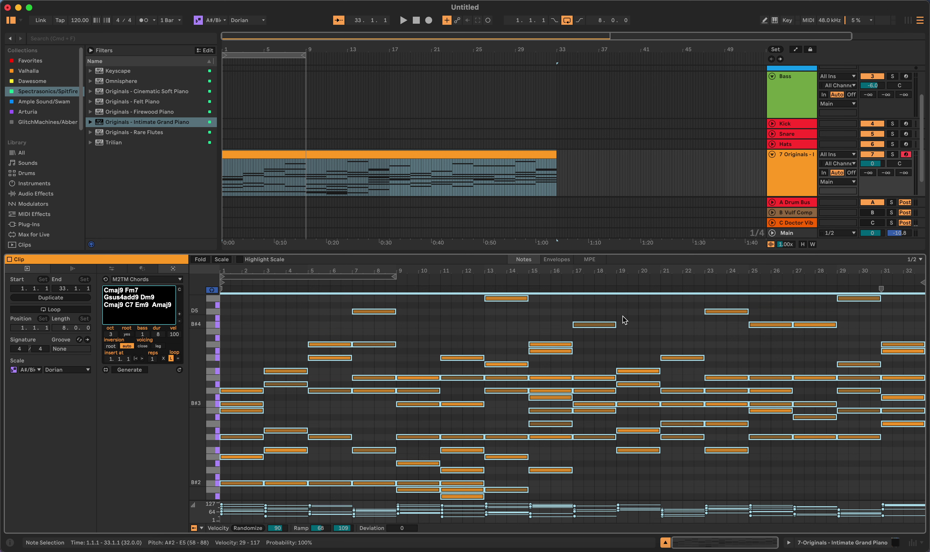
key("Delete")
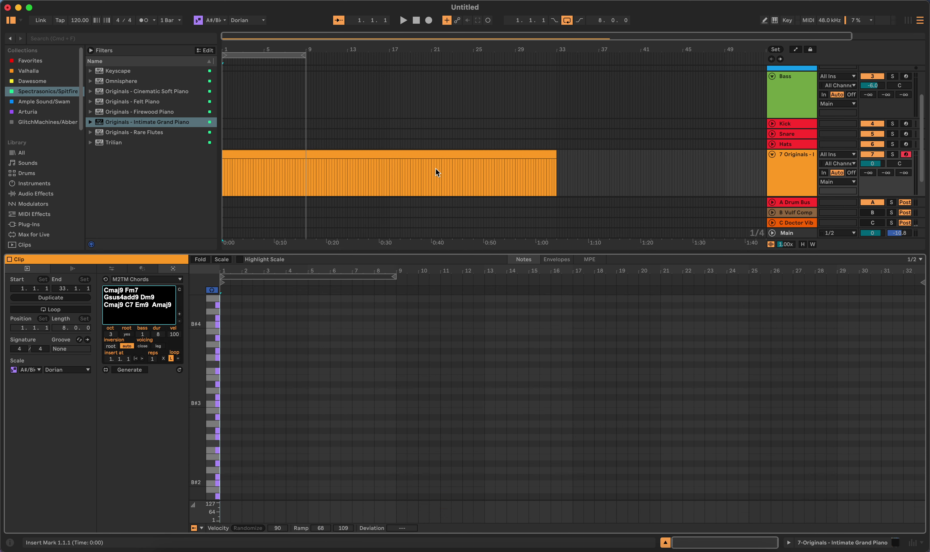
left_click_drag(554, 150, 307, 159)
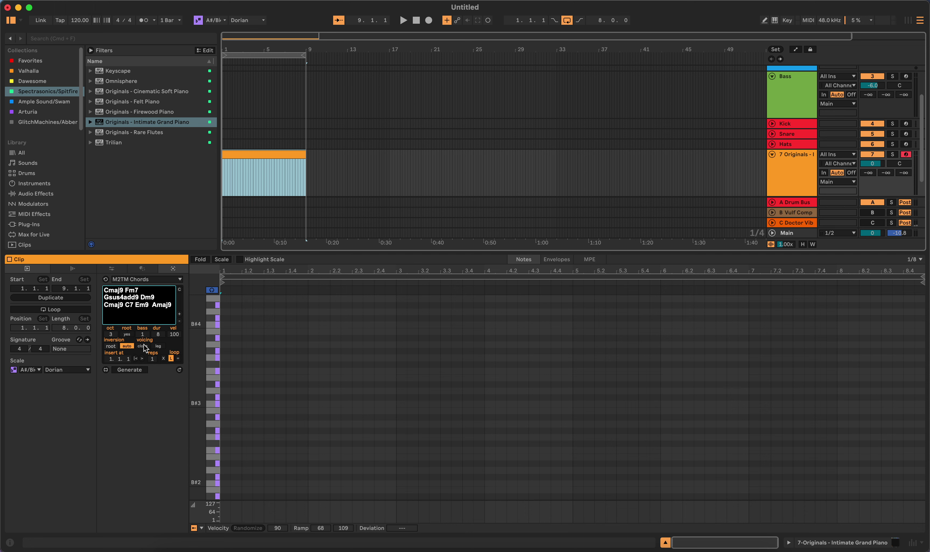
- Generate the eight-chord progression with the M2TM Chords loop-length option turned off, and show the Info View
left_click(137, 370)
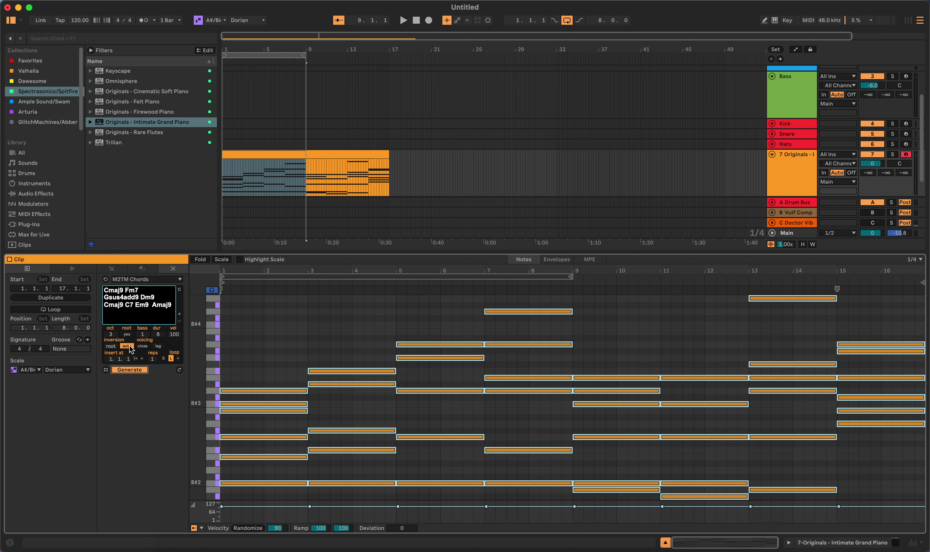
left_click(171, 358)
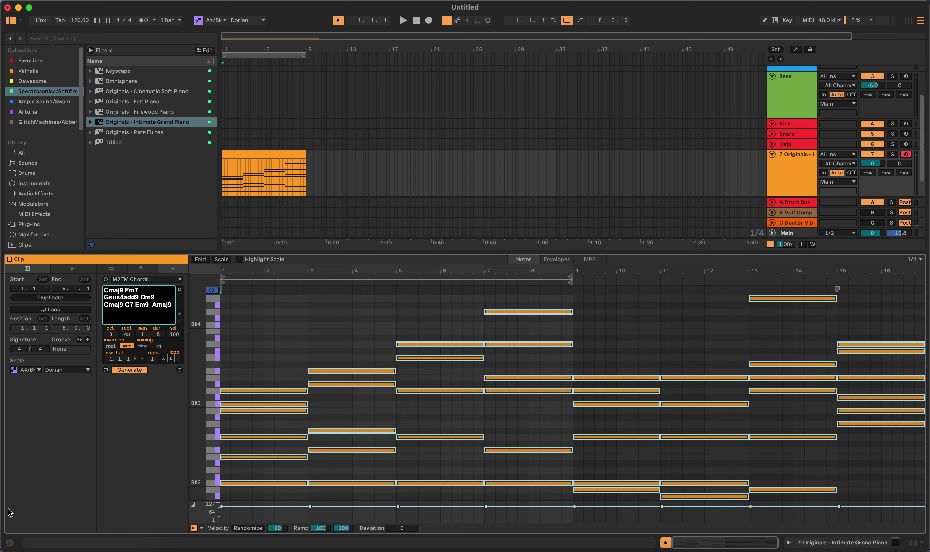
left_click(10, 542)
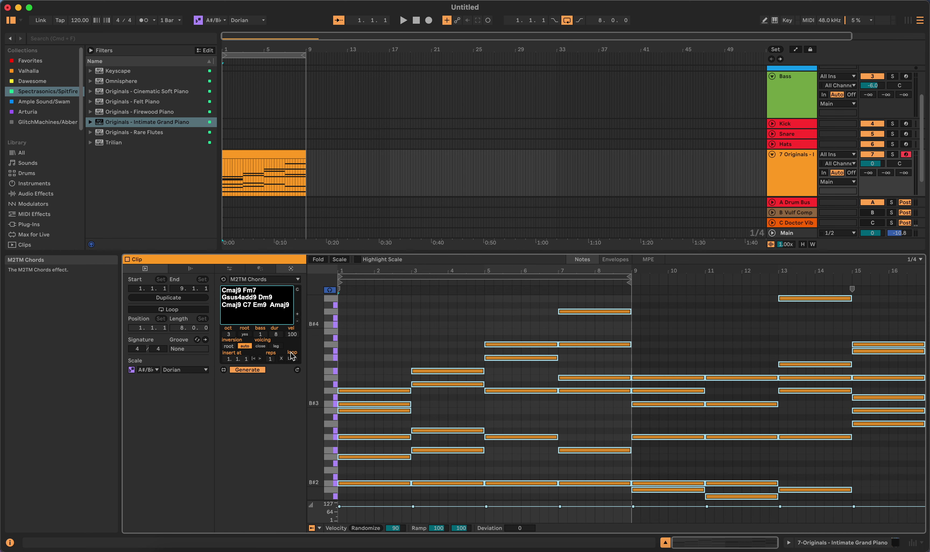
mouse_move(287, 360)
left_click(270, 157)
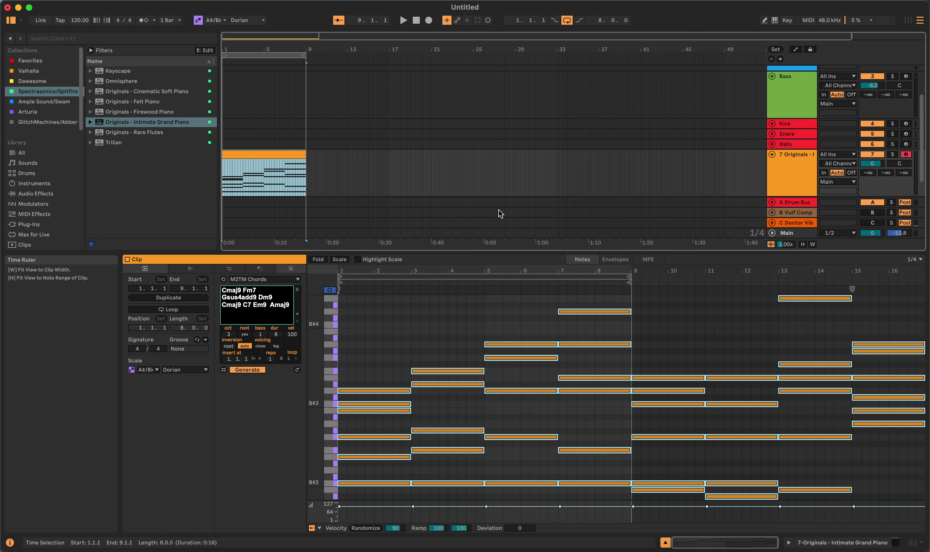
double_click(273, 155)
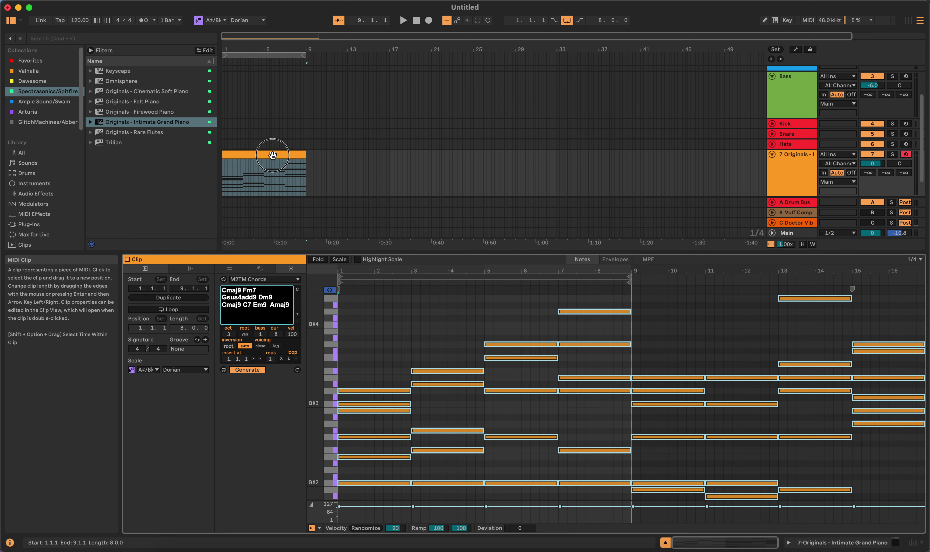
left_click(326, 168)
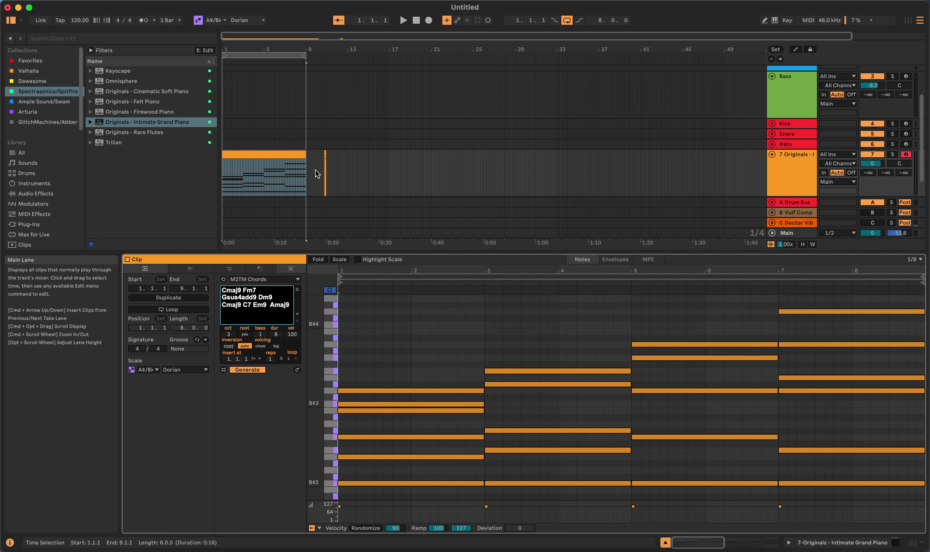
key("super+shift+m")
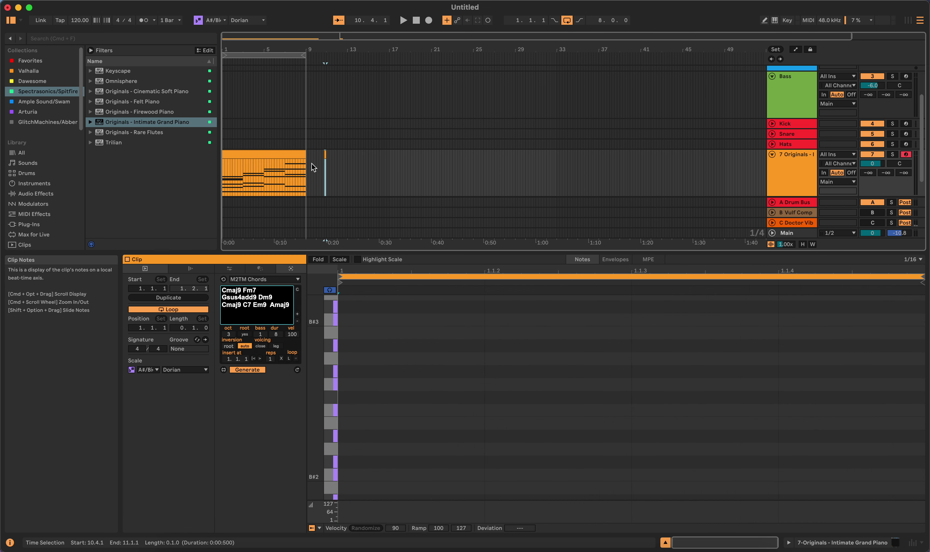
key("Delete")
left_click(324, 153)
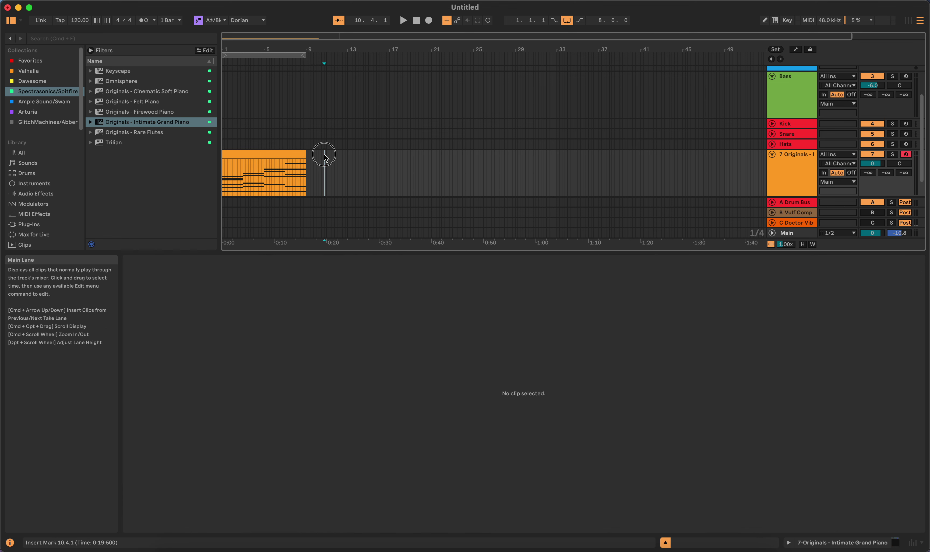
- Try the fixed chord inversion on the chord clip and return the inversion setting to auto
left_click(282, 153)
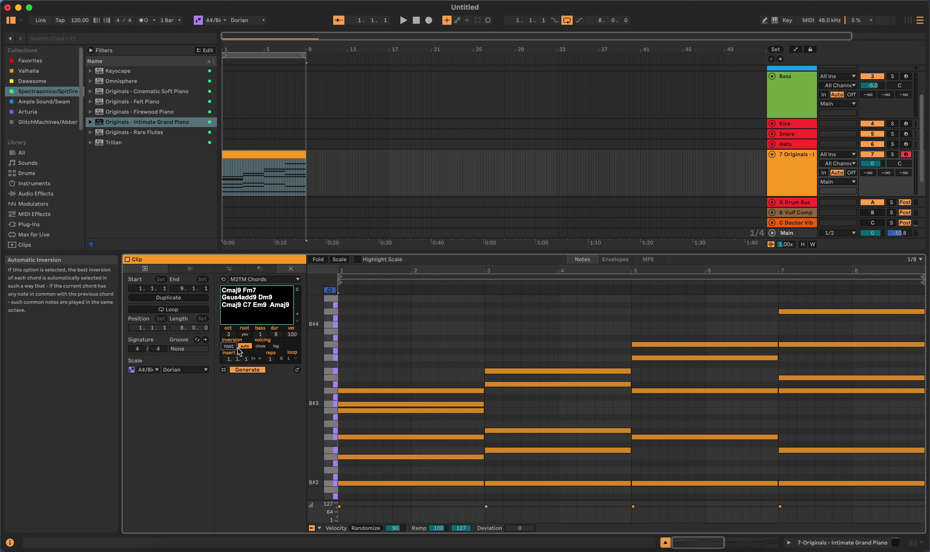
left_click(229, 346)
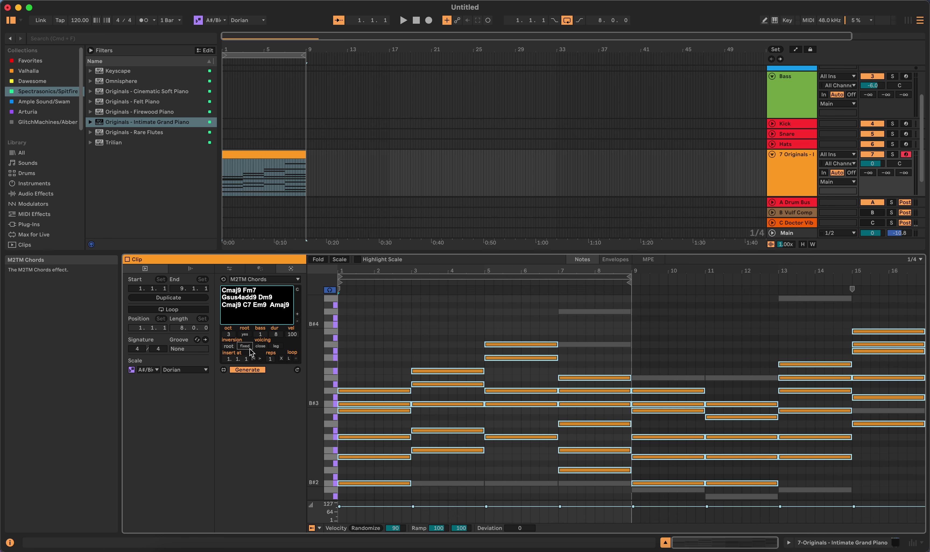
left_click(248, 348)
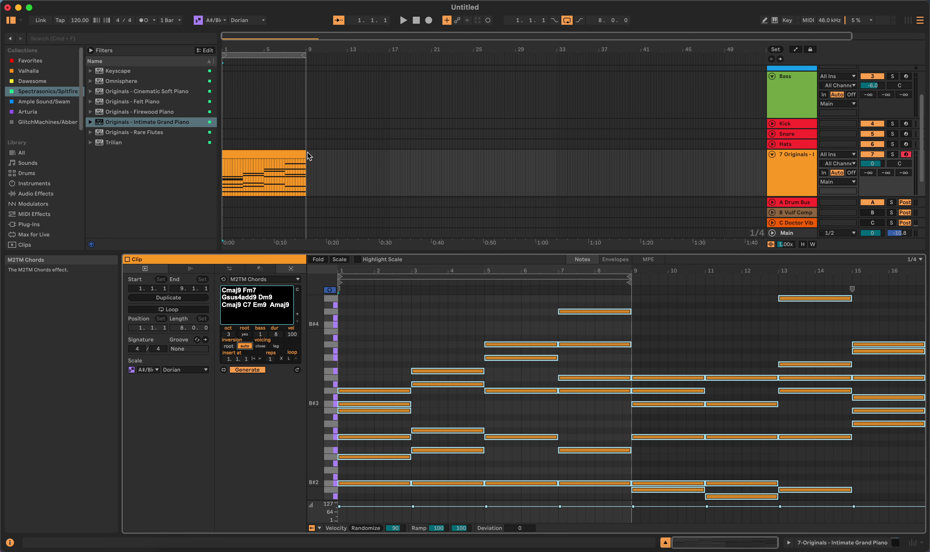
- Extend the chord clip and the arrangement loop to bar 17 and set the tempo to 78 BPM
mouse_move(305, 156)
left_mouse_down()
mouse_move(410, 164)
mouse_move(387, 167)
left_mouse_up()
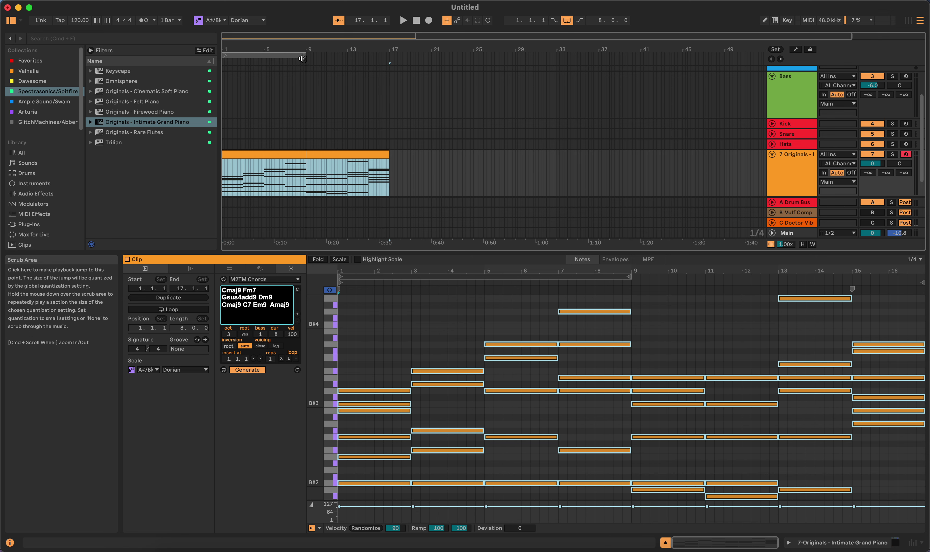
left_click_drag(303, 56, 388, 60)
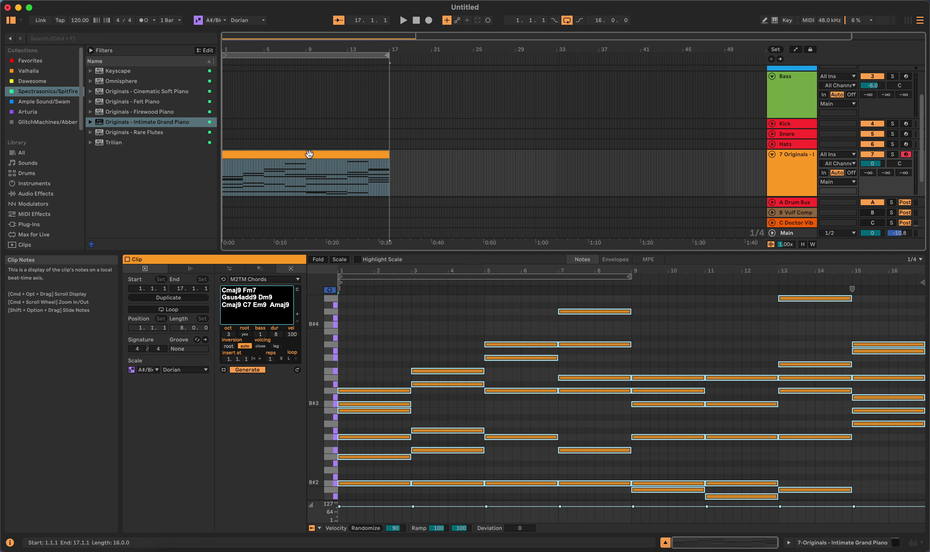
left_click_drag(79, 20, 80, 35)
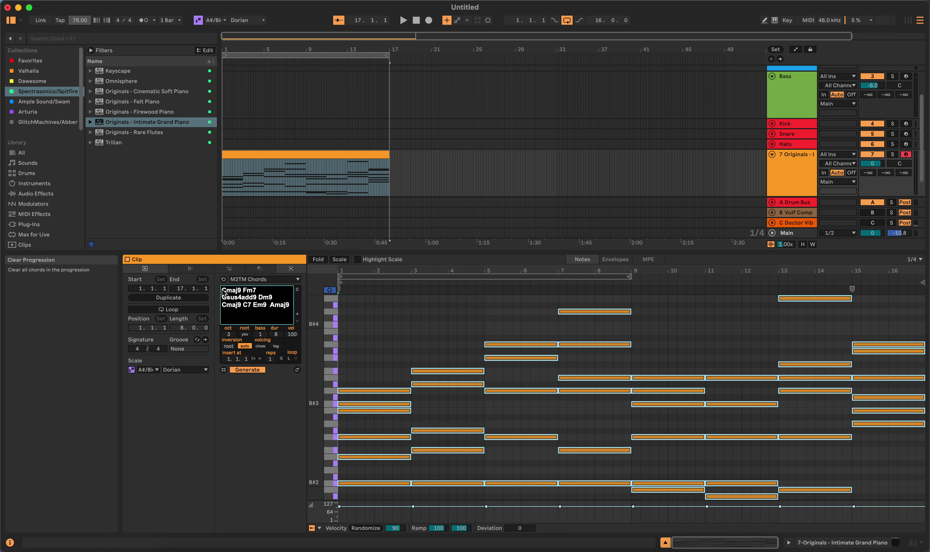
left_click_drag(222, 289, 287, 315)
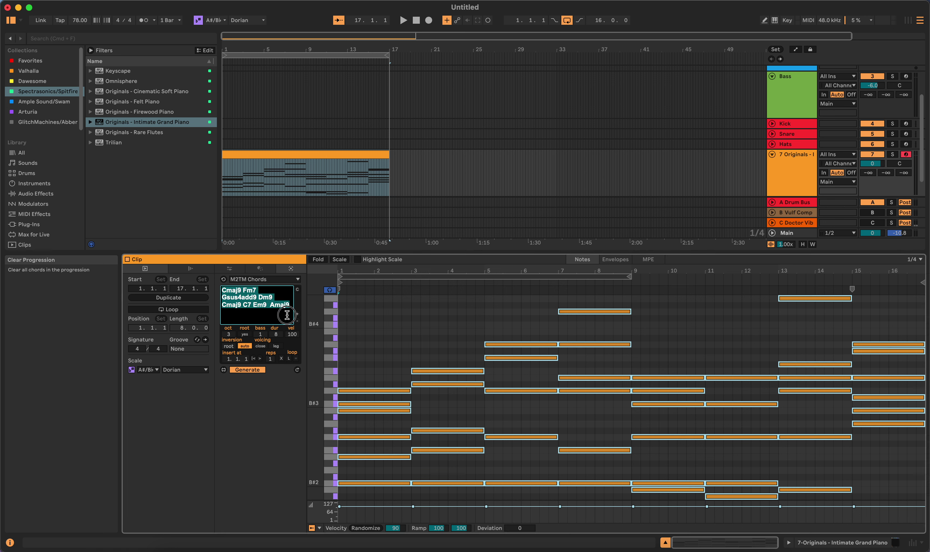
left_click(249, 298)
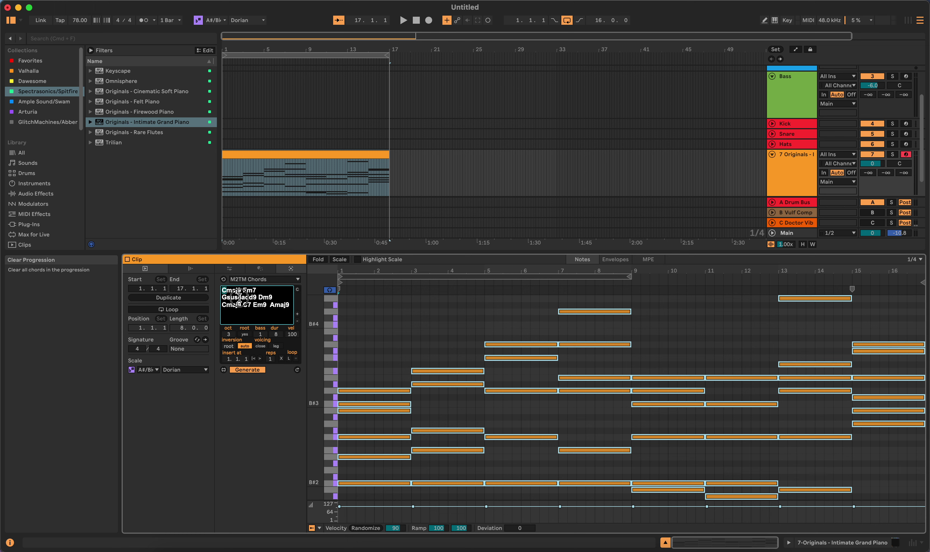
key("super+a")
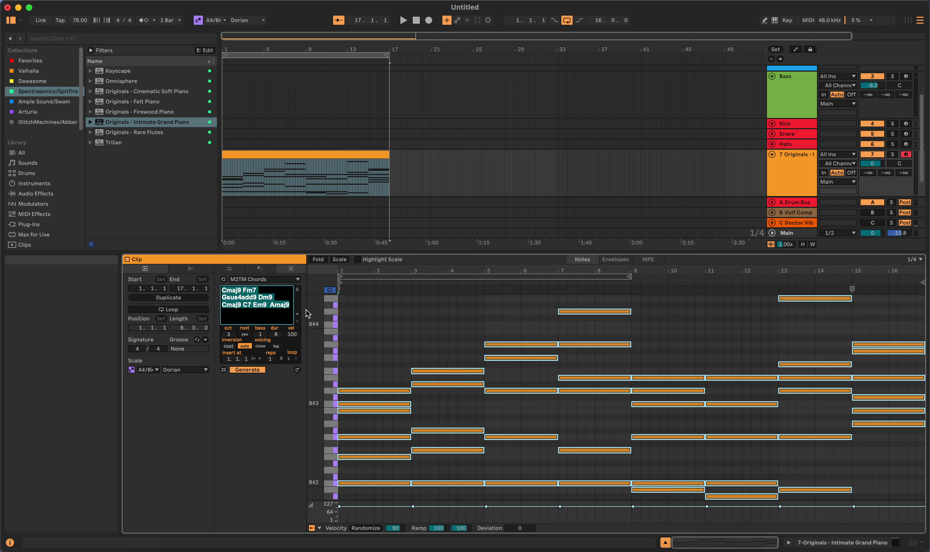
- Replace the 16-bar chord clip with an empty MIDI clip spanning an arrangement loop shortened to bar 9
left_click(376, 153)
key("Delete")
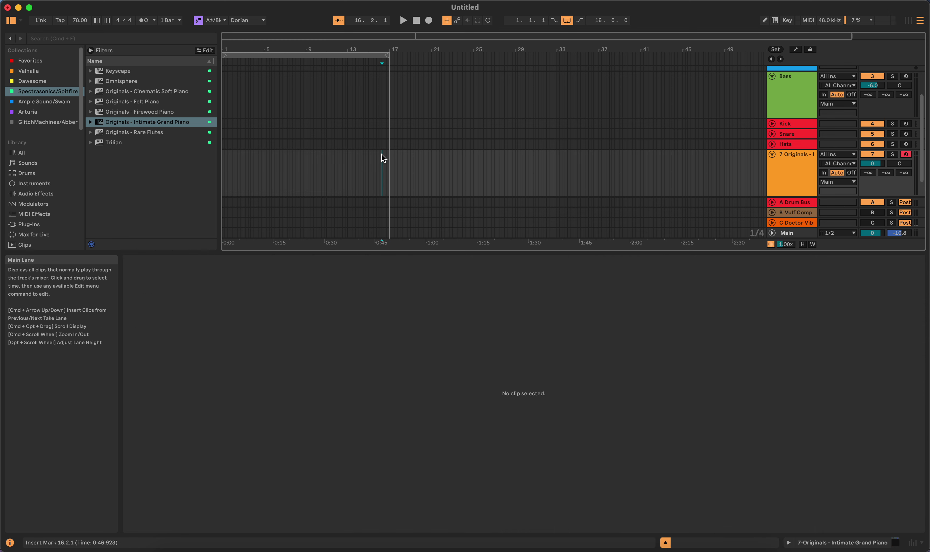
left_click_drag(388, 55, 306, 57)
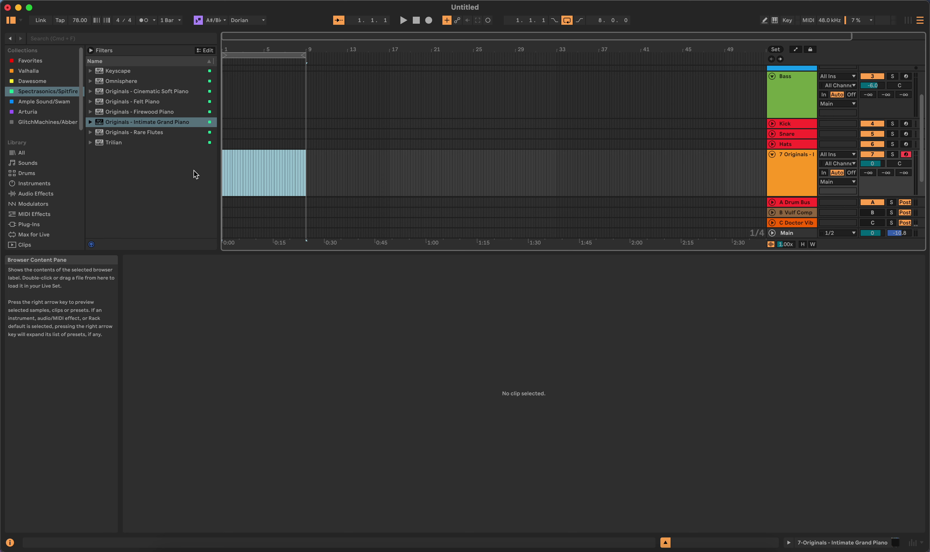
key("super+shift+m")
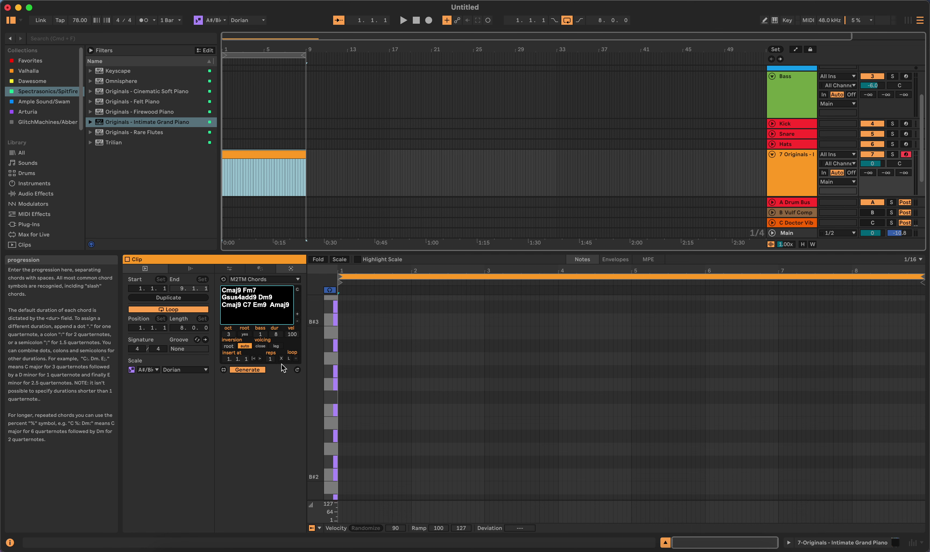
- Generate the chord progression in the empty eight-bar clip with a duration of 4 and 1 repetition
left_click(246, 368)
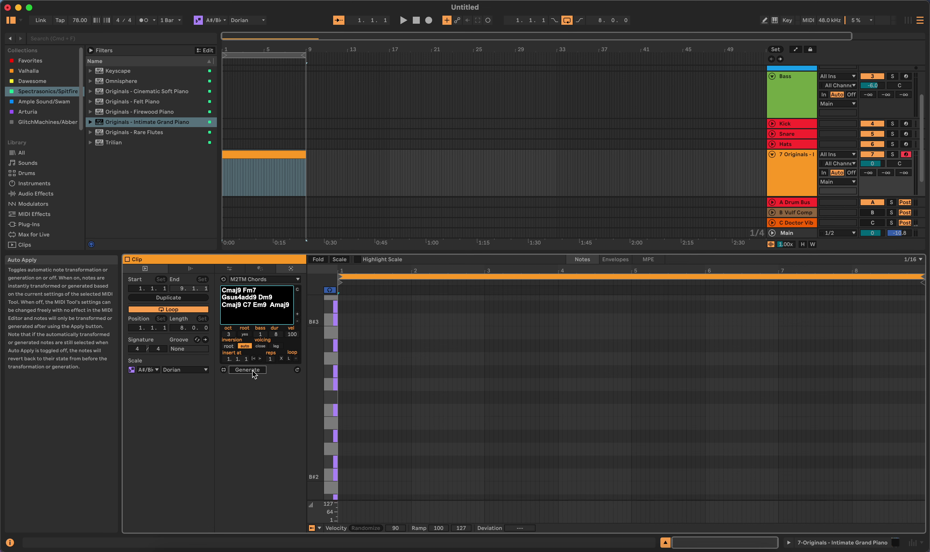
left_click(253, 370)
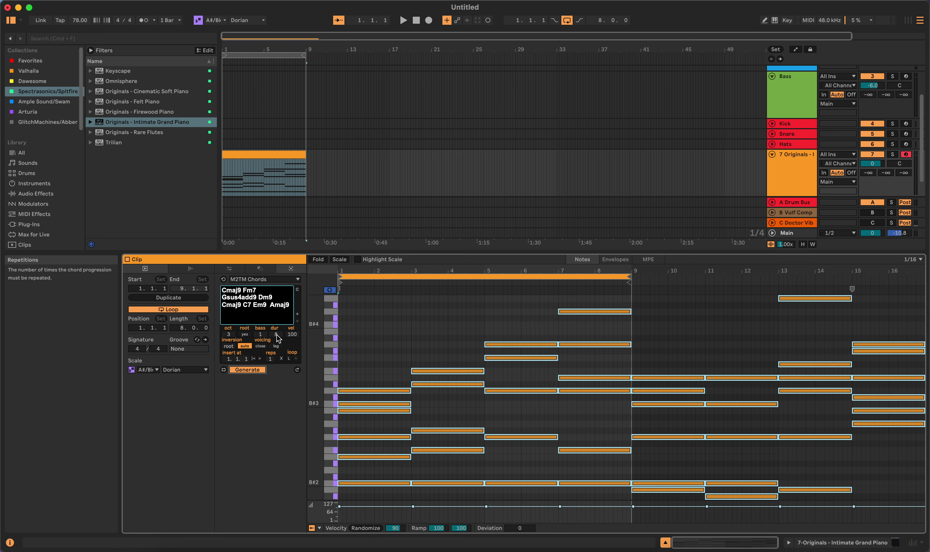
left_click_drag(277, 337, 276, 353)
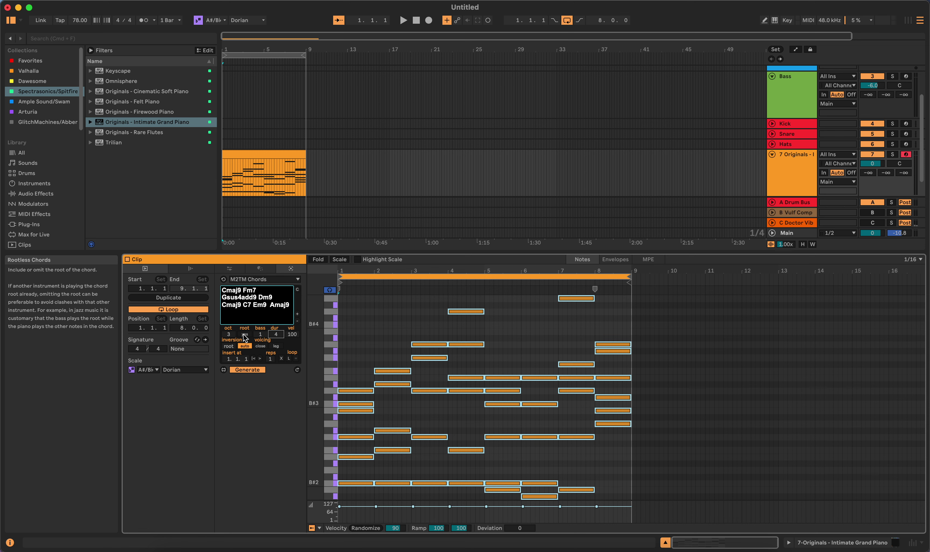
left_click(271, 360)
left_click(271, 359)
scroll(271, 359, "up", 2)
scroll(271, 361, "down", 2)
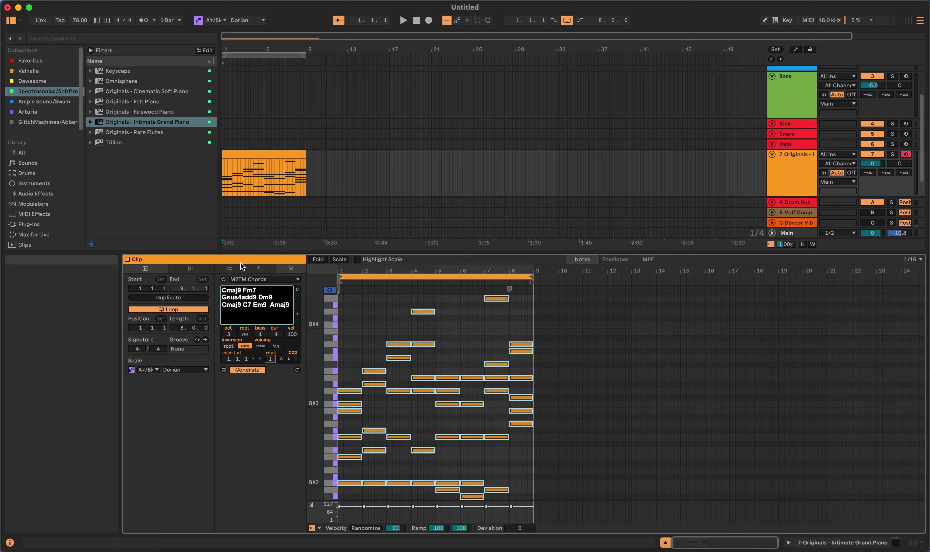
- Humanize the generated chords by 10 % and fit their notes to the clip's A#/Bb Dorian scale
left_click(231, 268)
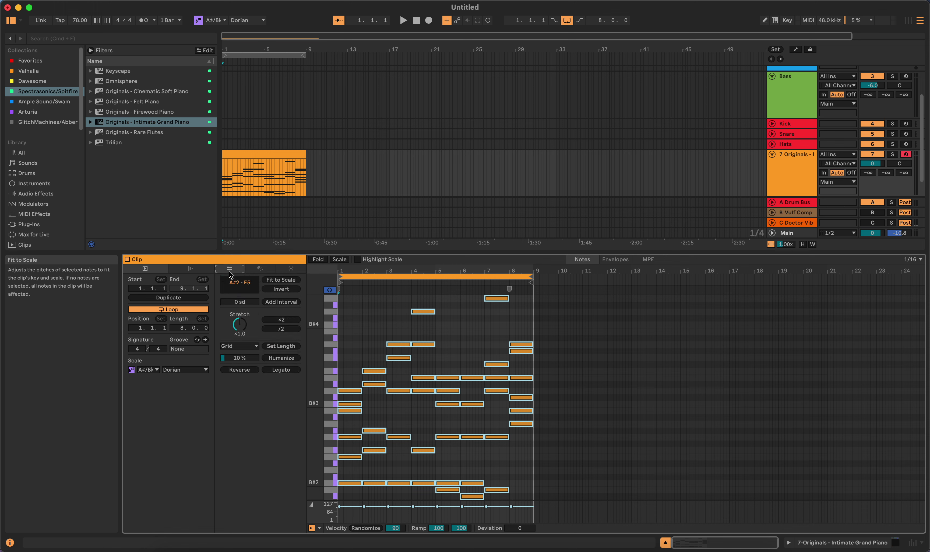
left_click(286, 356)
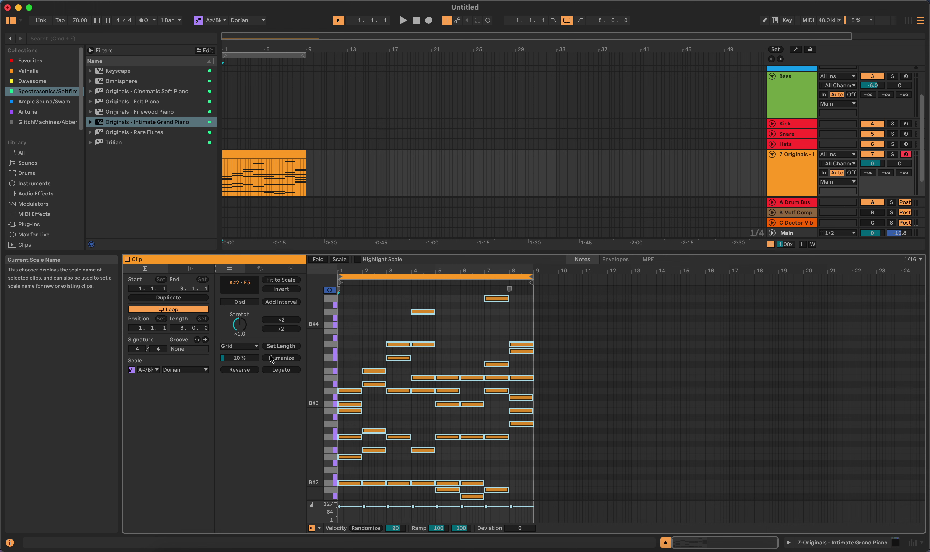
left_click(286, 279)
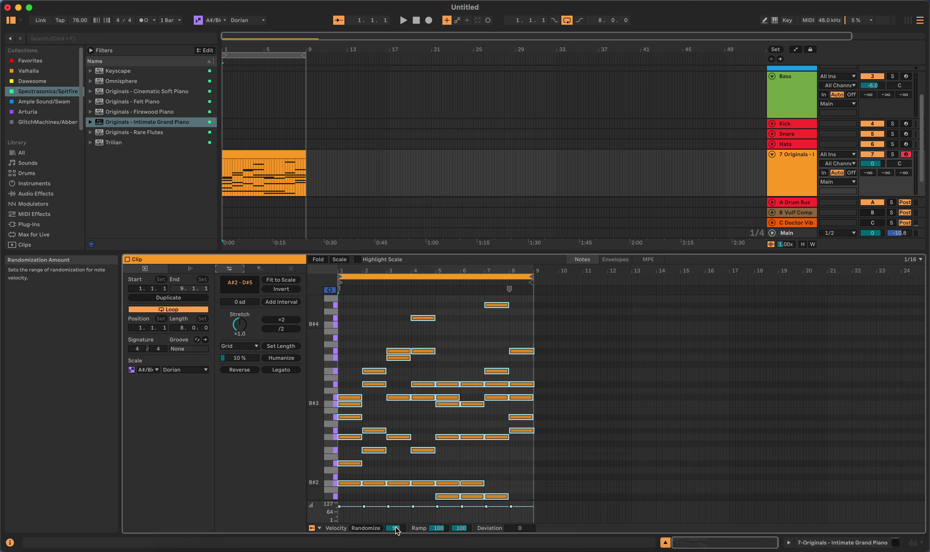
- Randomize the chord velocities with an amount of 79 and play the clip back
left_click_drag(395, 528, 395, 535)
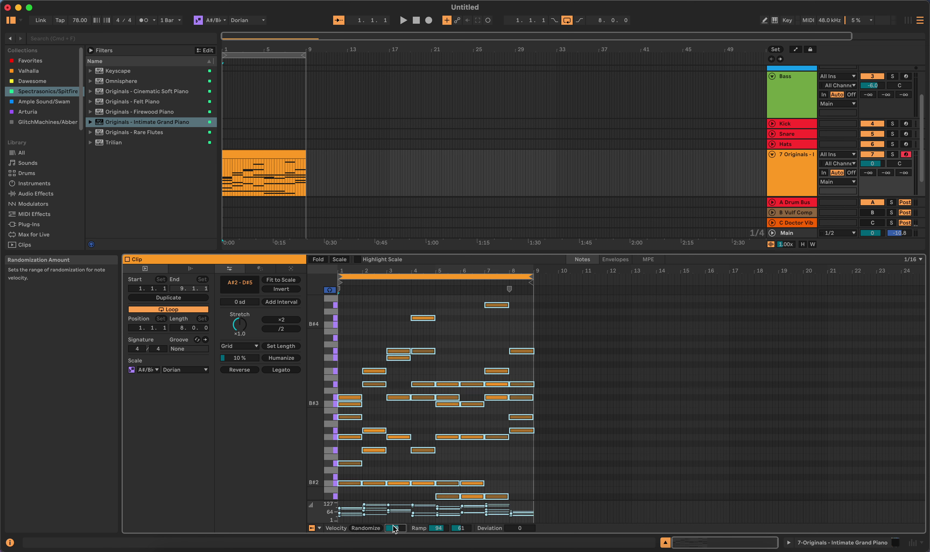
key("space")
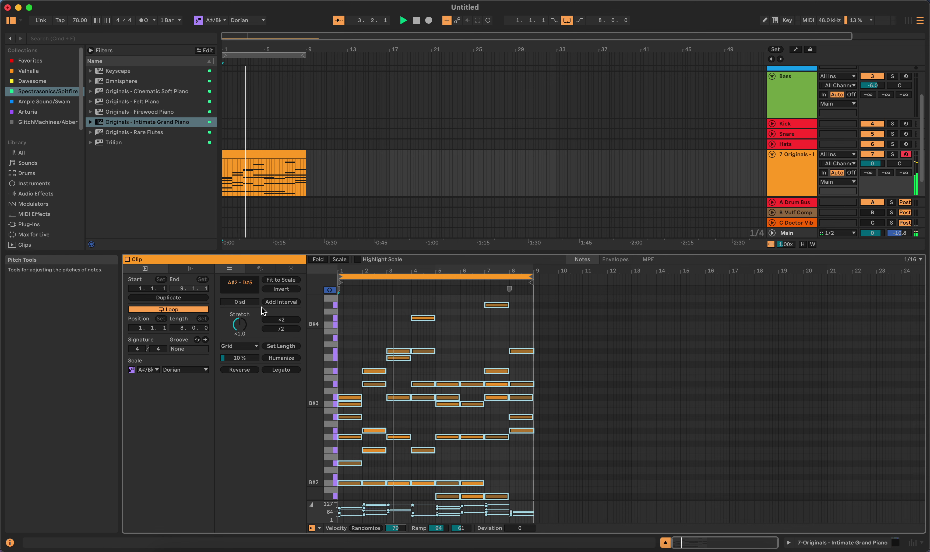
left_click(362, 326)
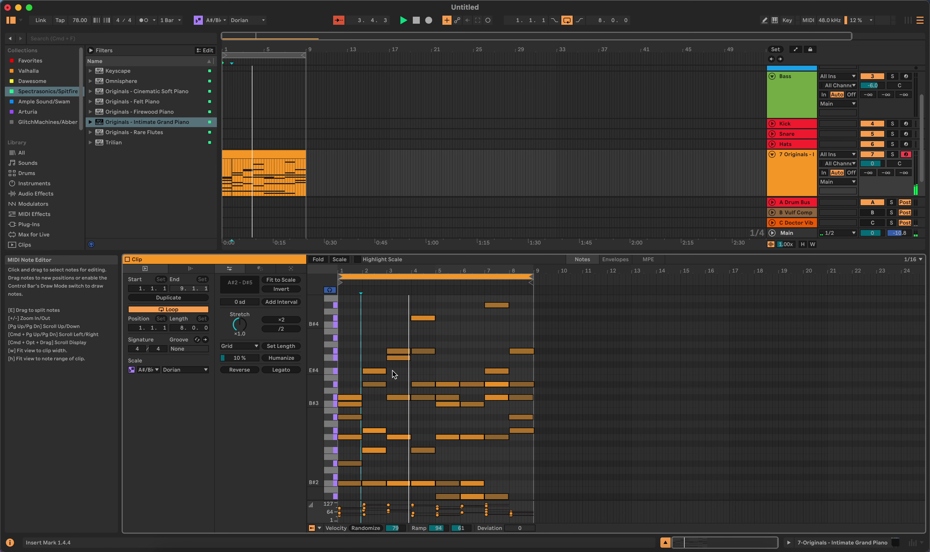
- Try inverting the lowest notes of the chords in bars 5 to 7
scroll(501, 477, "down", 2)
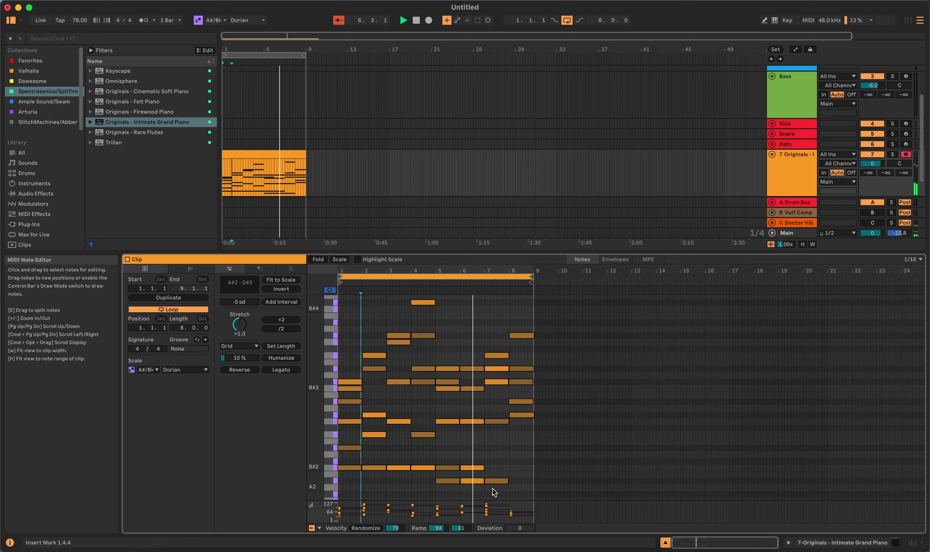
left_click_drag(495, 488, 438, 464)
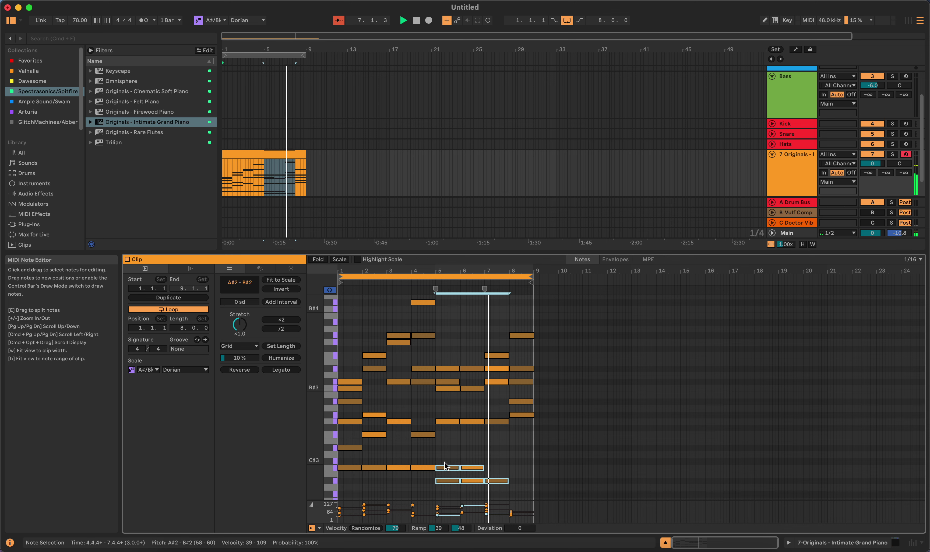
left_click(282, 290)
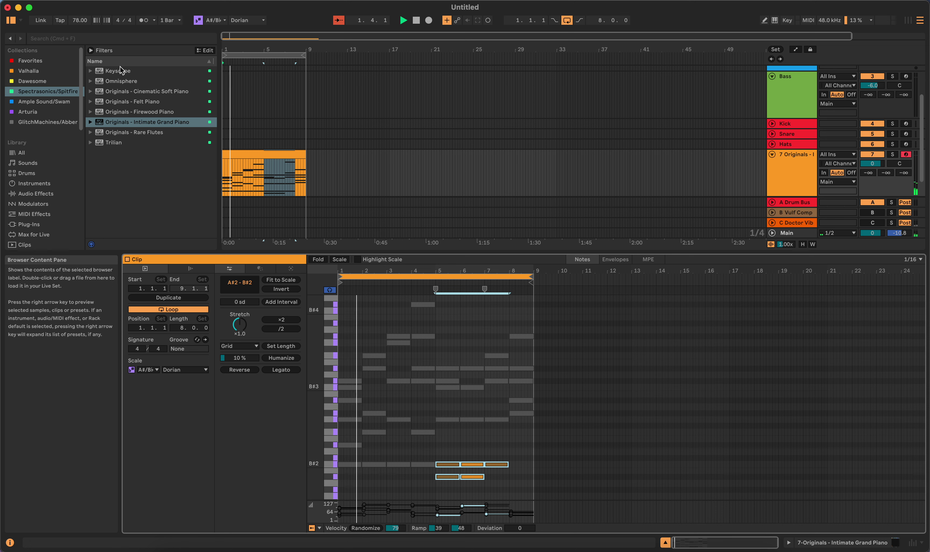
left_click(496, 440)
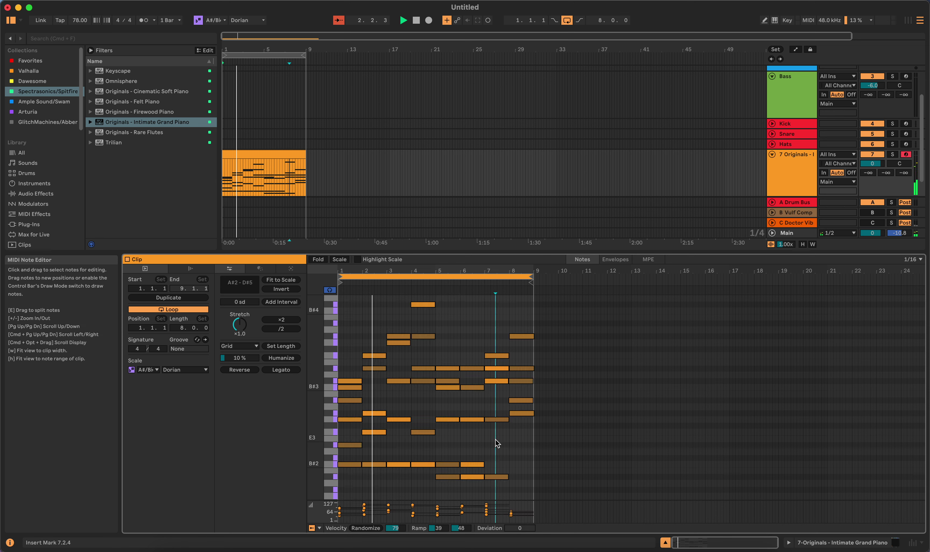
- Invert the whole chord in bar 5 and, separately, the whole chord in bar 6
left_click_drag(440, 348, 460, 490)
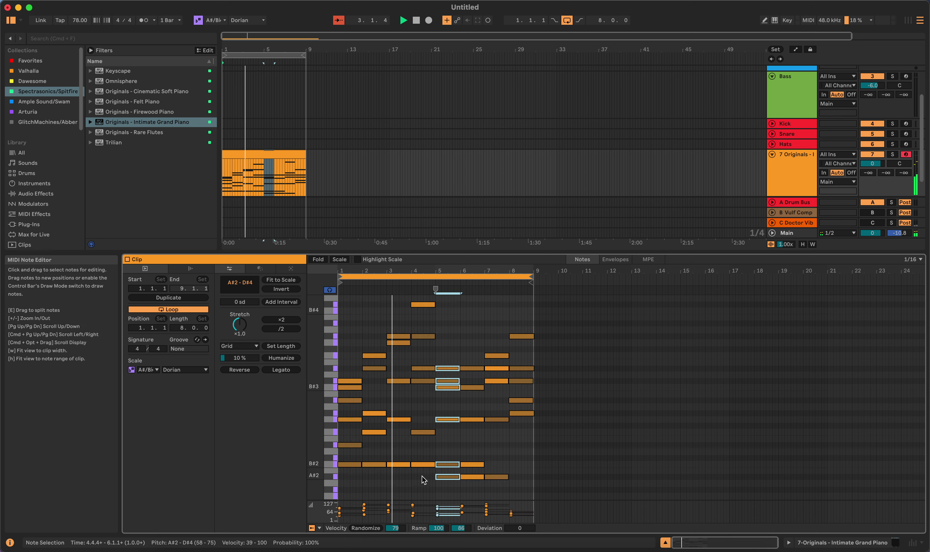
left_click(289, 290)
left_click(490, 487)
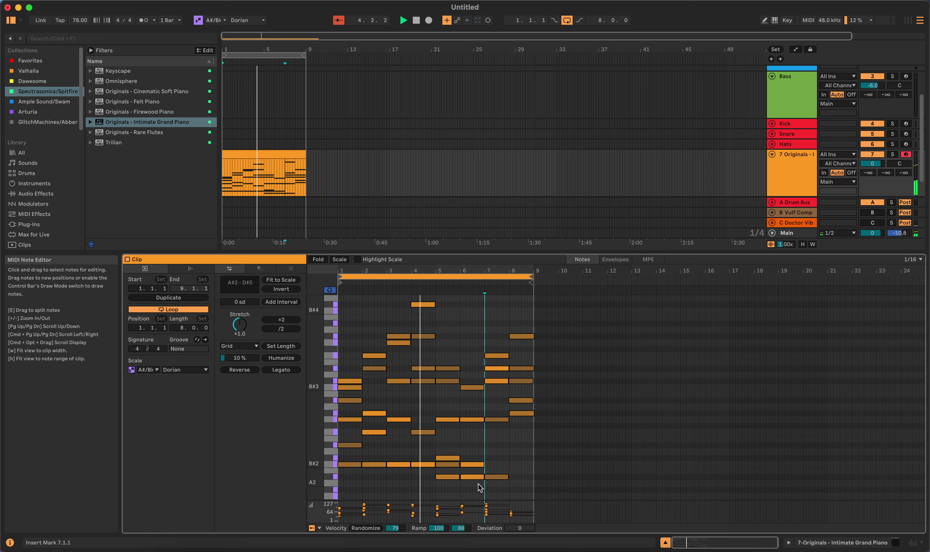
left_click_drag(475, 488, 468, 383)
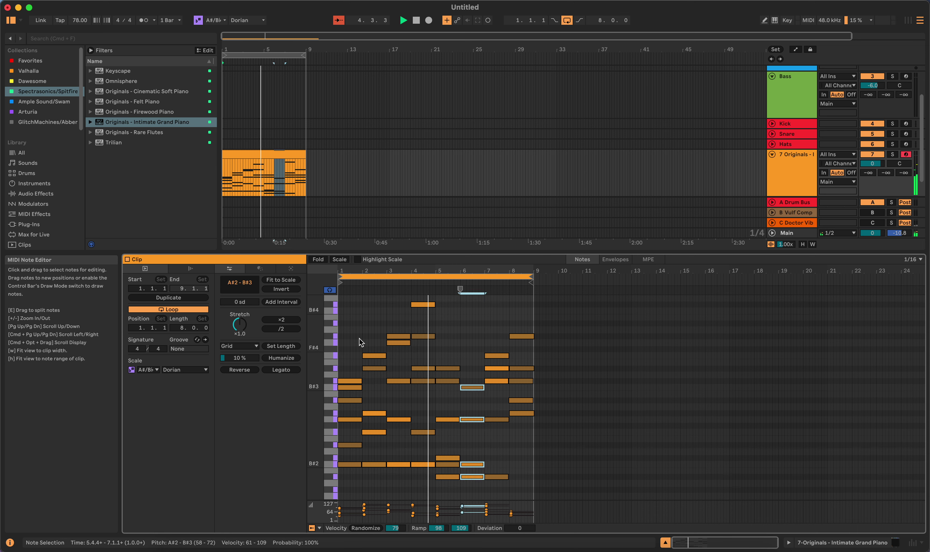
left_click(281, 289)
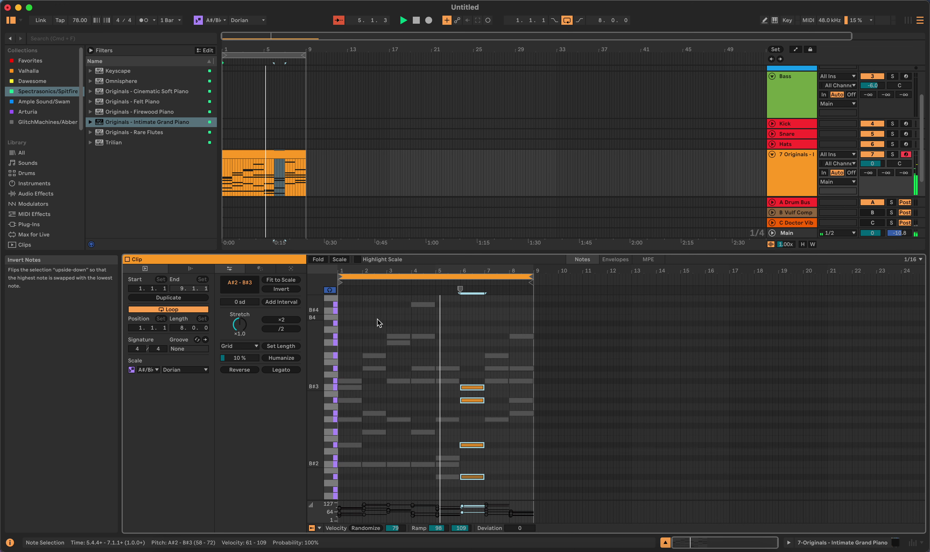
left_click(501, 457)
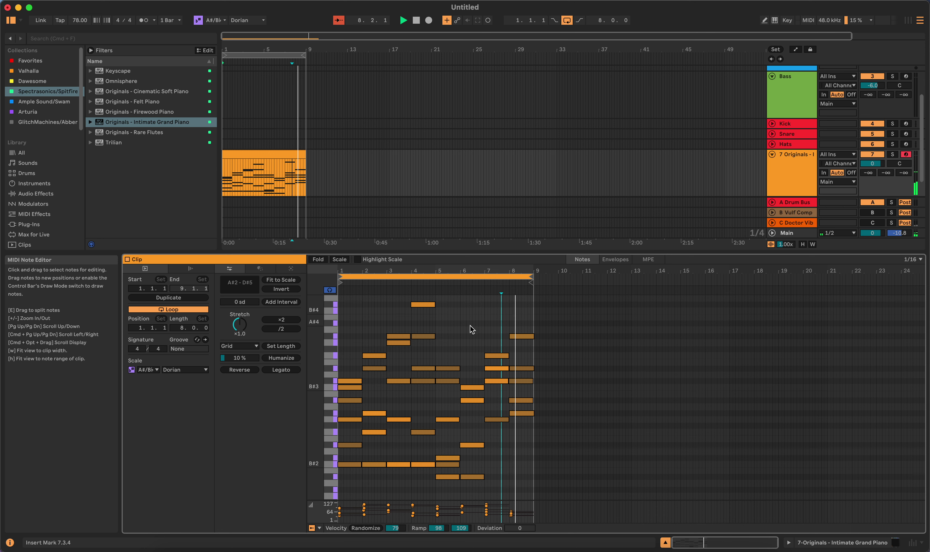
- Invert all notes of the chord in bar 4 and, separately, those of the chord in bar 3
left_click_drag(411, 296, 416, 489)
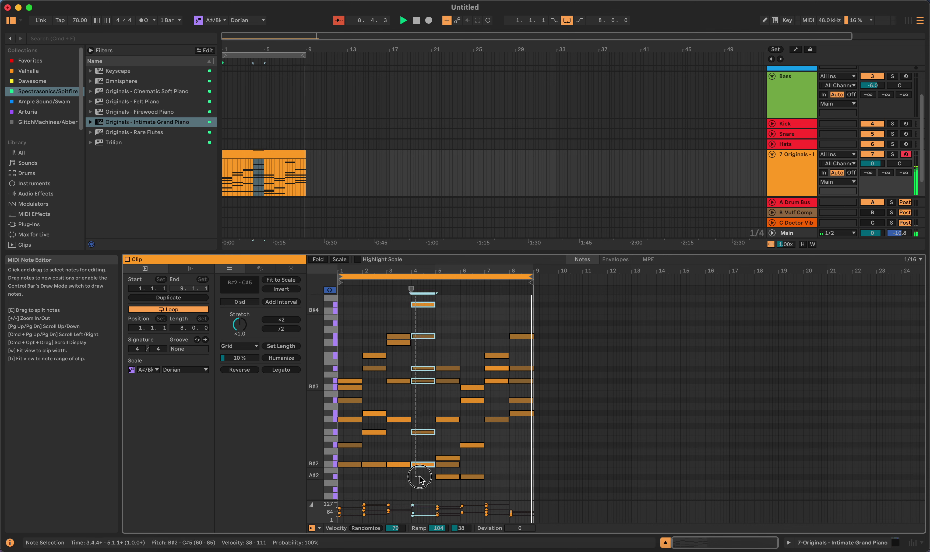
left_click(292, 290)
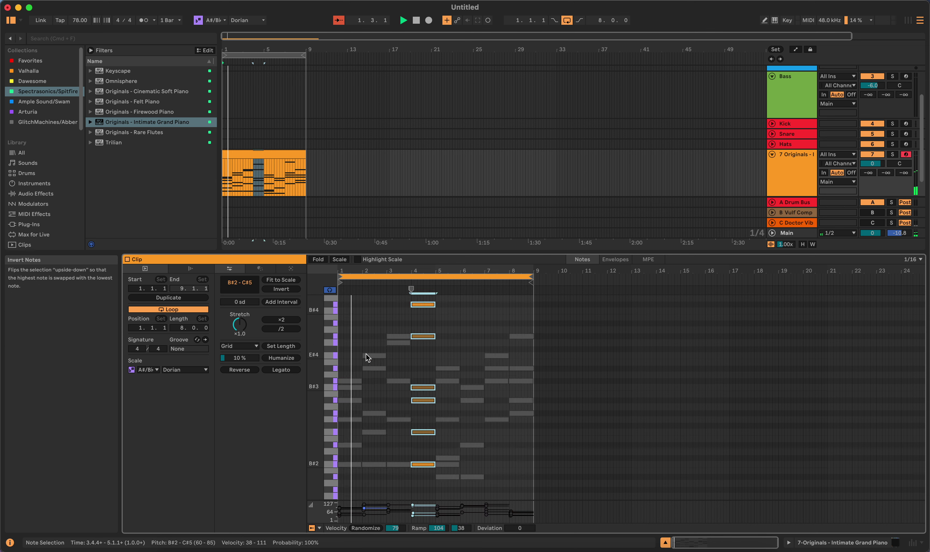
left_click_drag(389, 329, 382, 470)
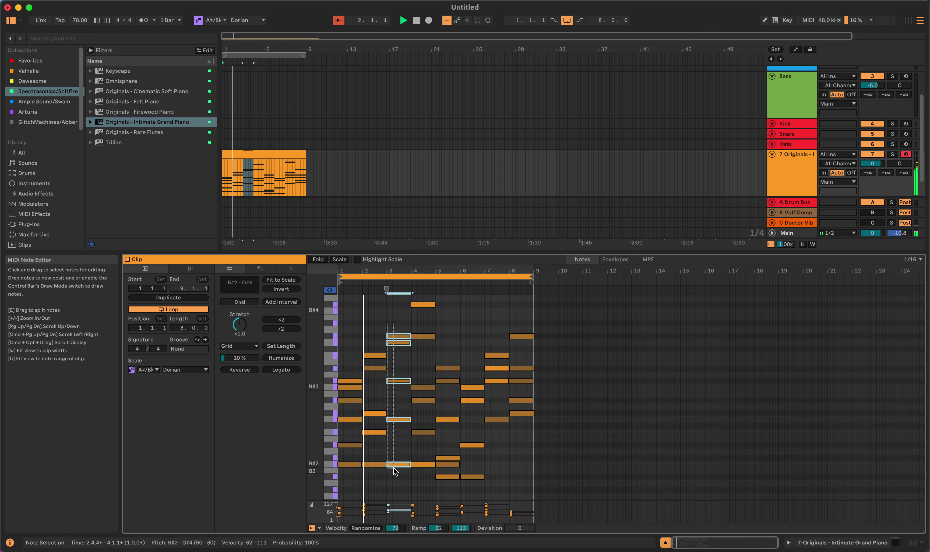
left_click(291, 290)
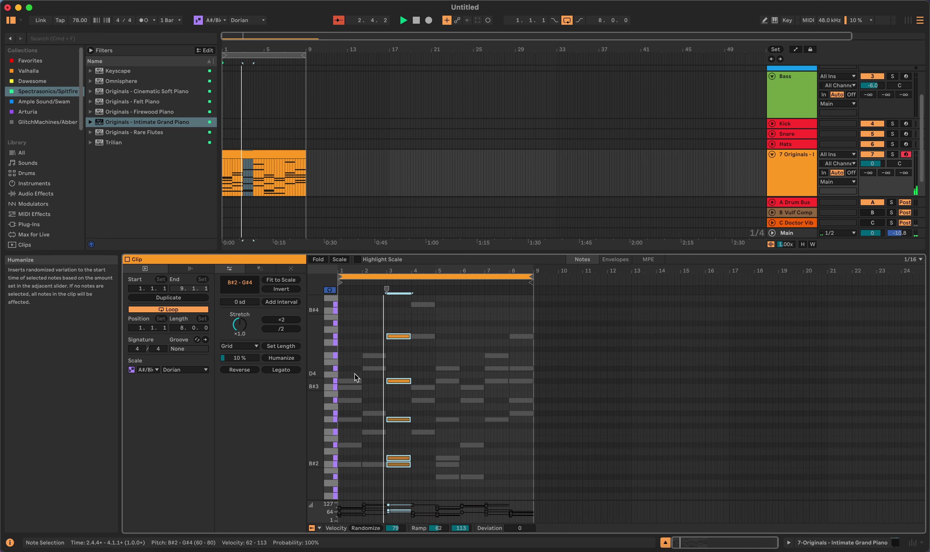
- Try inverting the chord in bar 2 and undo the inversion
left_click_drag(383, 350, 367, 483)
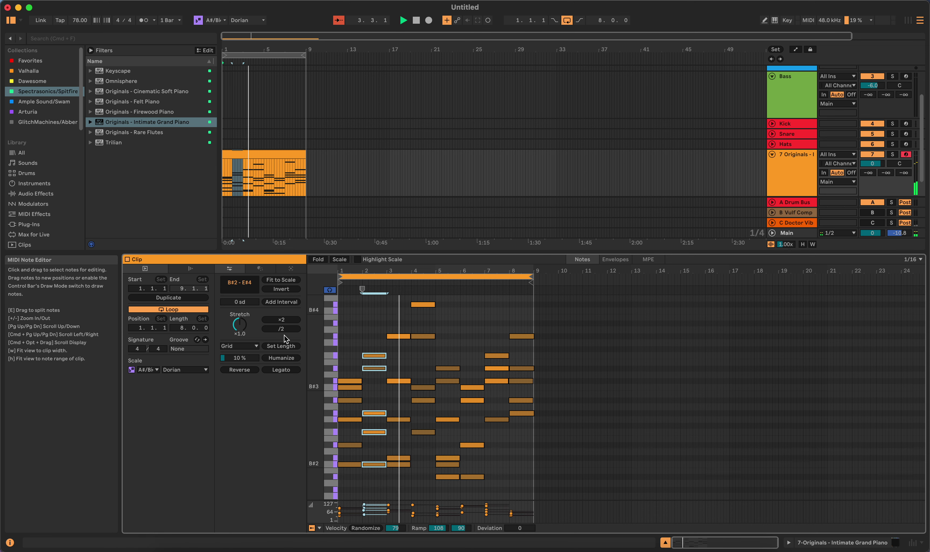
left_click(288, 291)
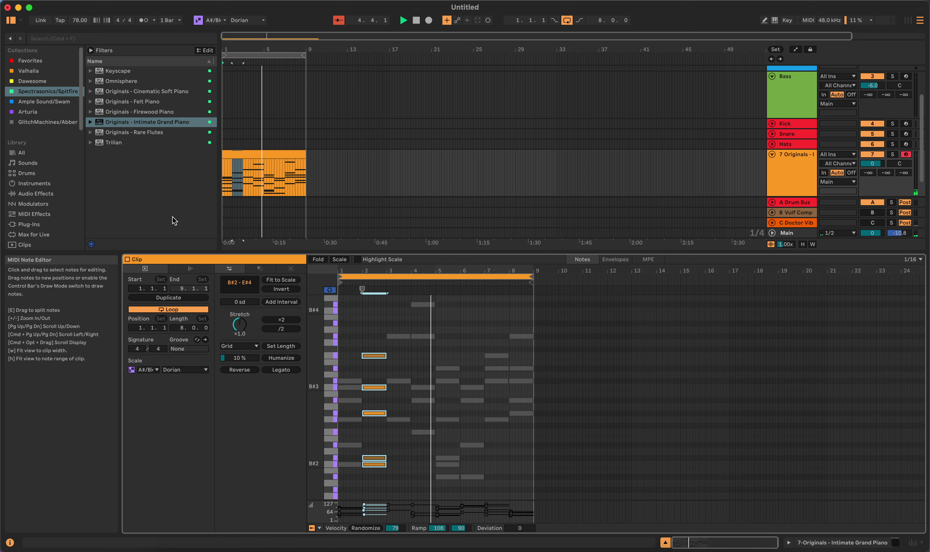
key("super+z")
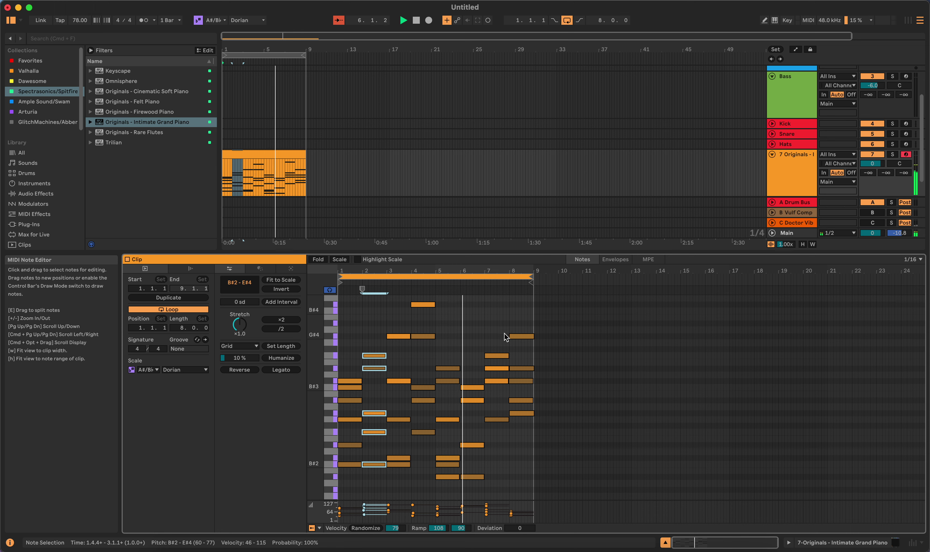
- Stop playback and turn on scale highlighting in the note editor, checking the view folded to the scale
left_click_drag(516, 322, 523, 427)
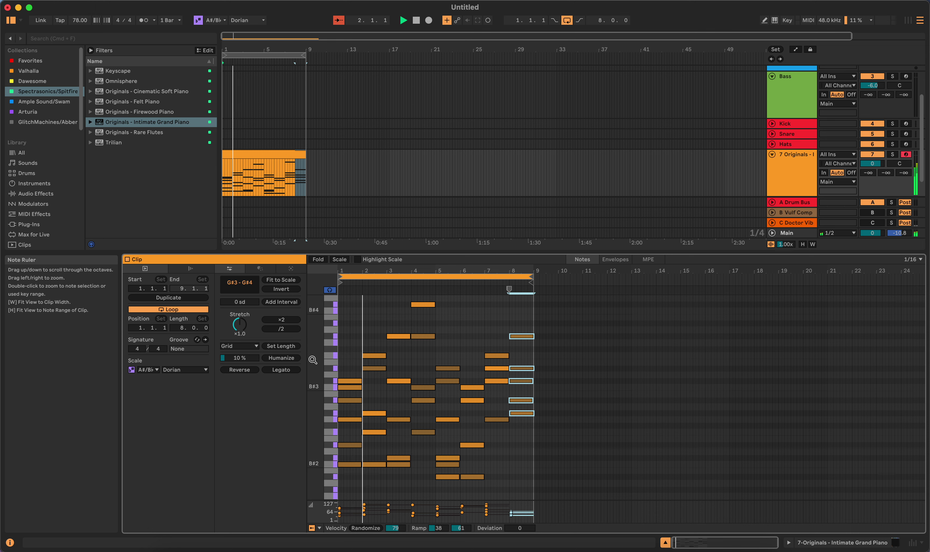
left_click(416, 22)
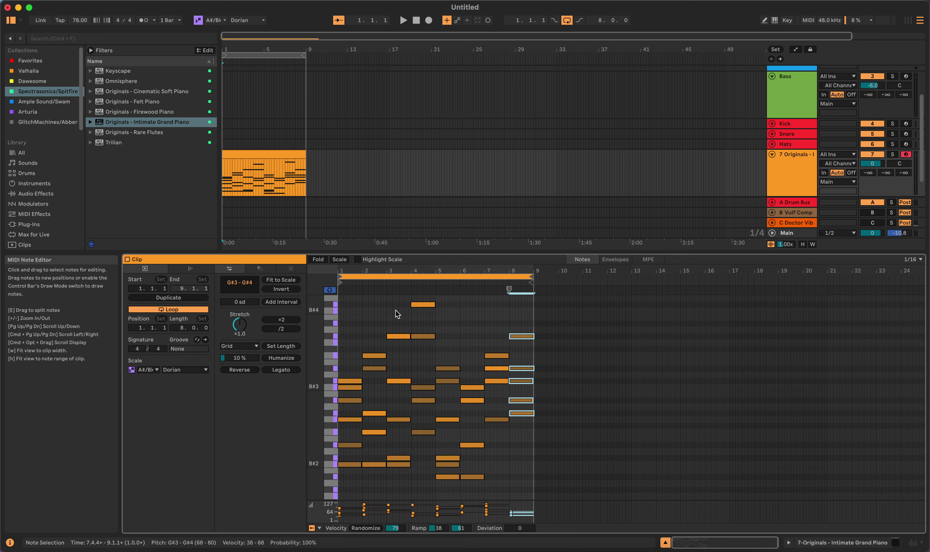
left_click(357, 259)
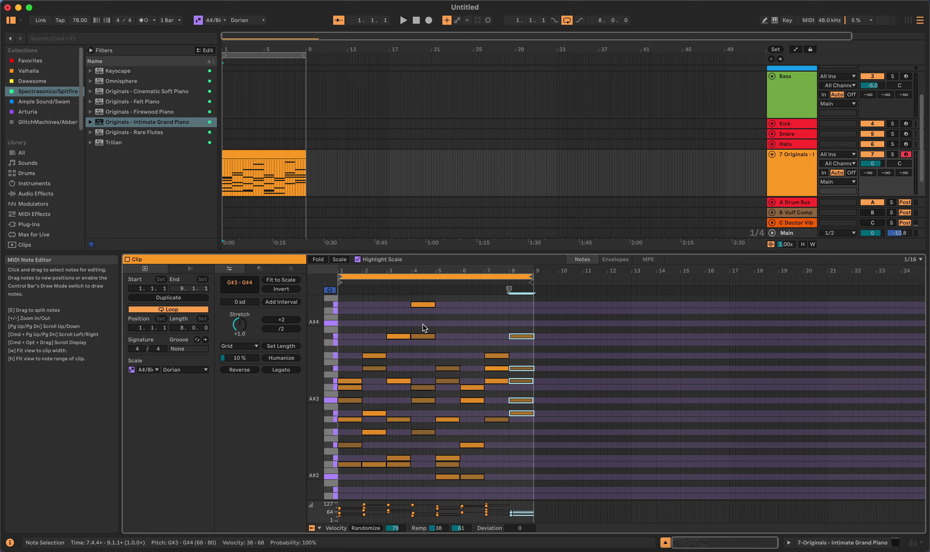
left_click(339, 259)
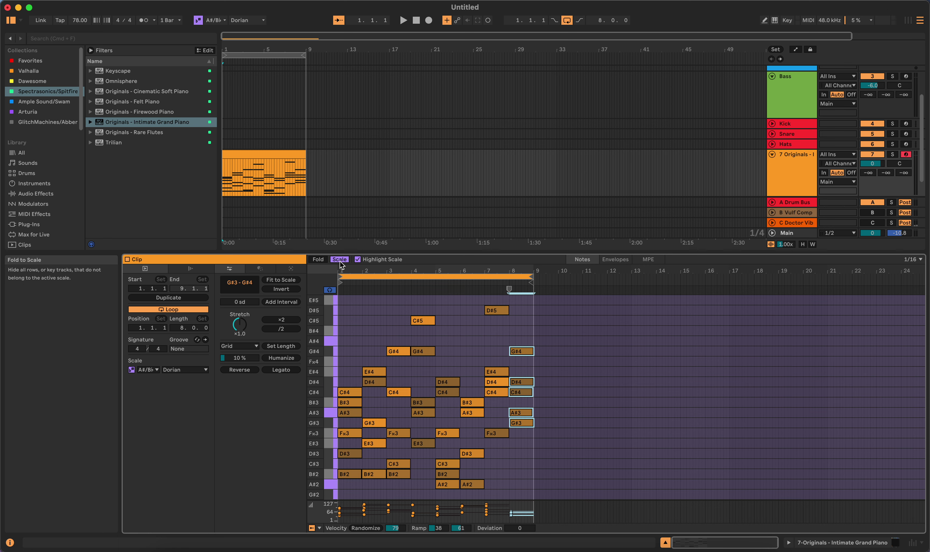
left_click(339, 260)
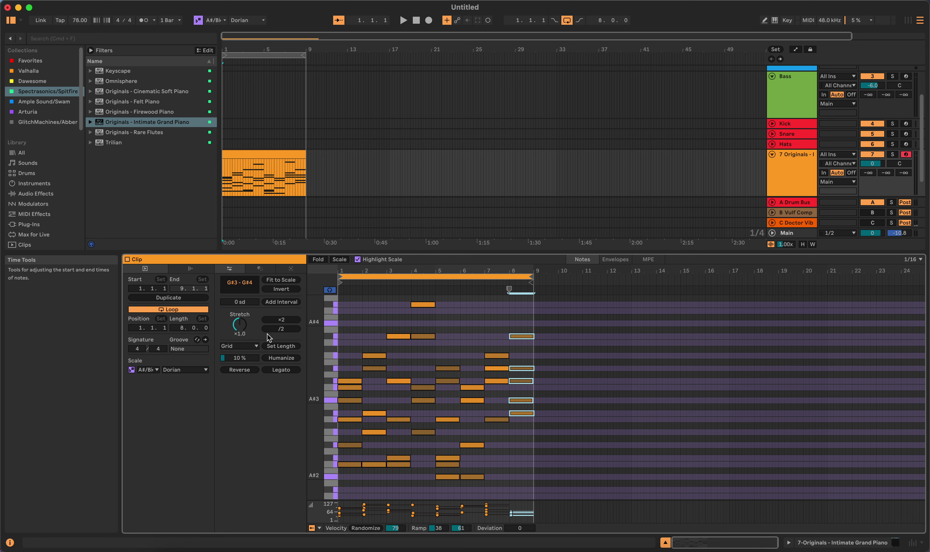
- Try regenerating the progression from the M2TM Chords octave setting with the bar 8 chord selected, and undo the generated notes
left_click(296, 269)
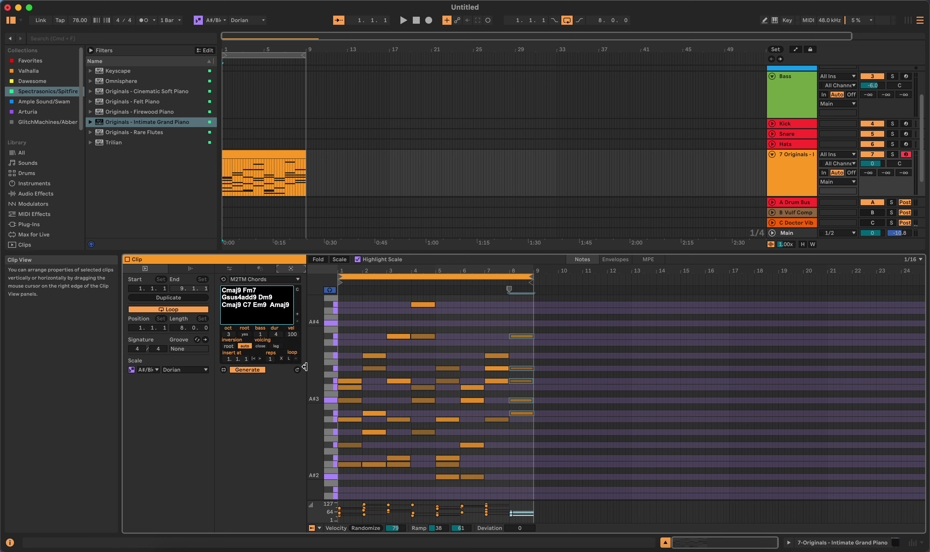
left_click(517, 425)
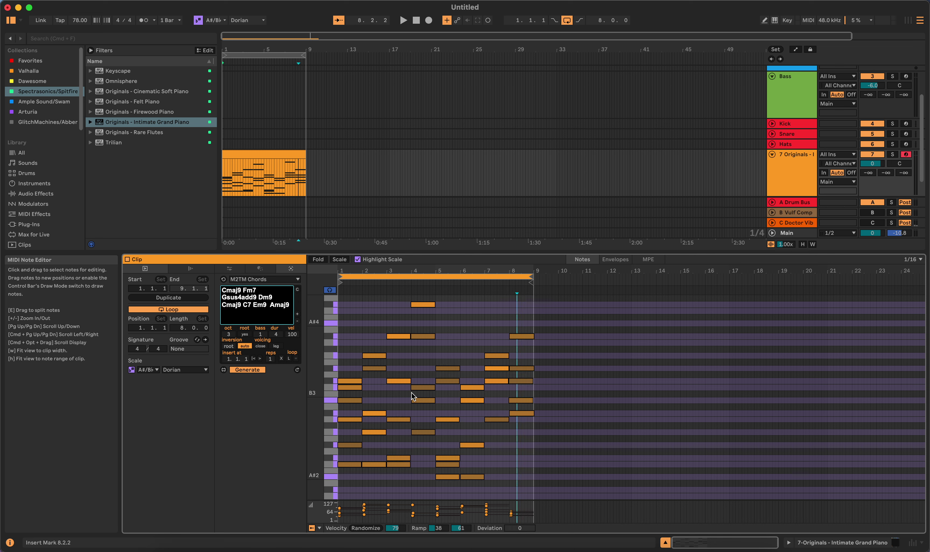
left_click_drag(518, 320, 518, 428)
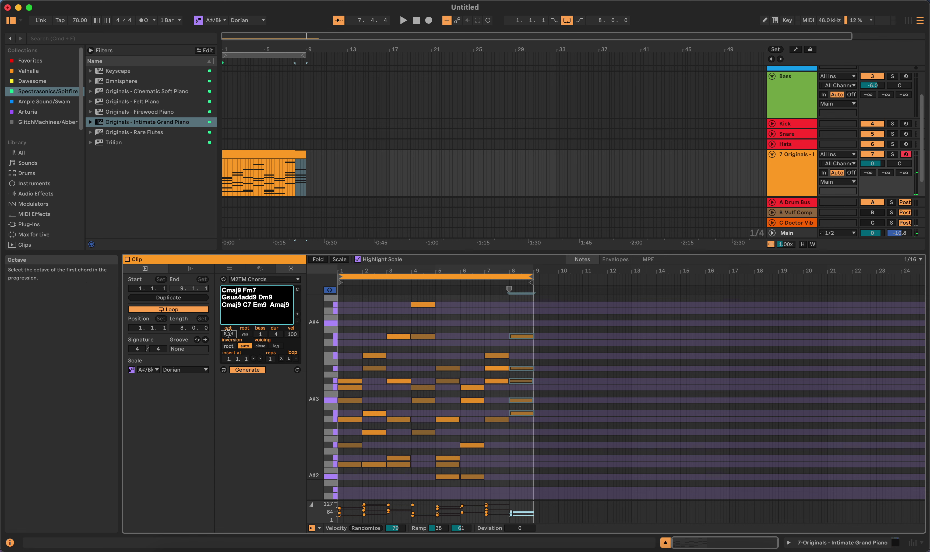
left_click_drag(228, 334, 230, 333)
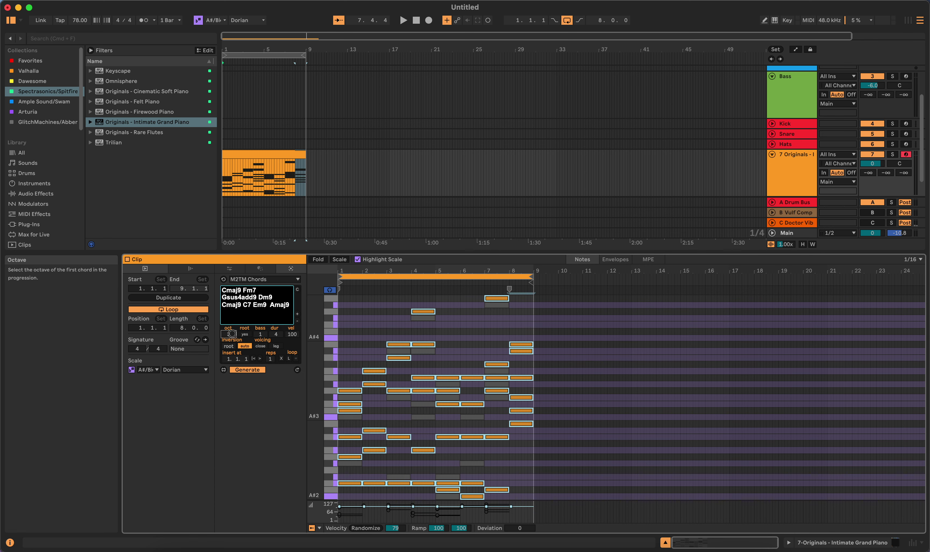
left_click(521, 444)
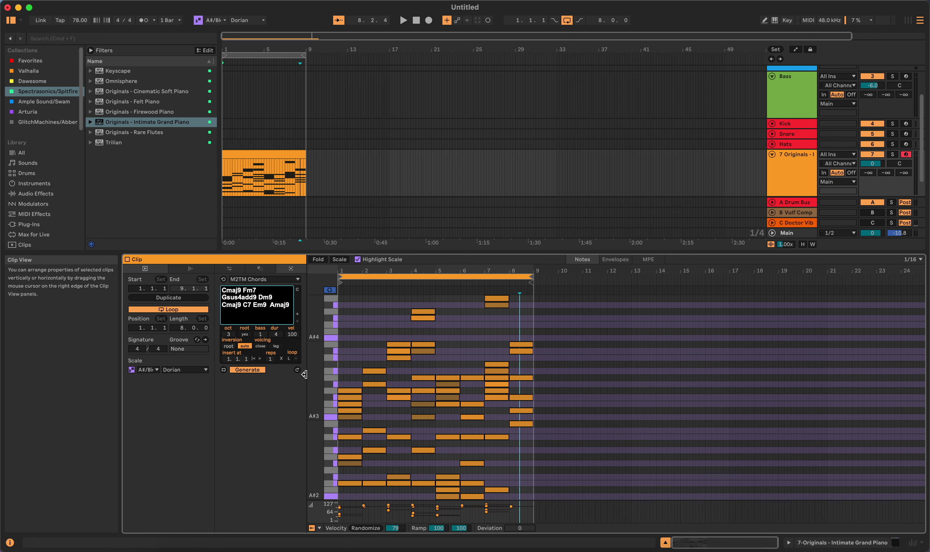
key("super+z")
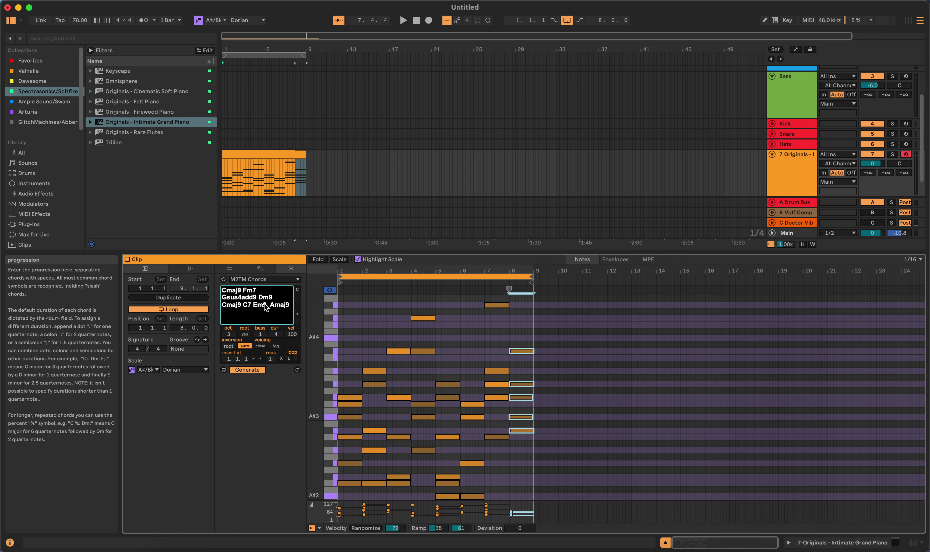
left_click(393, 169)
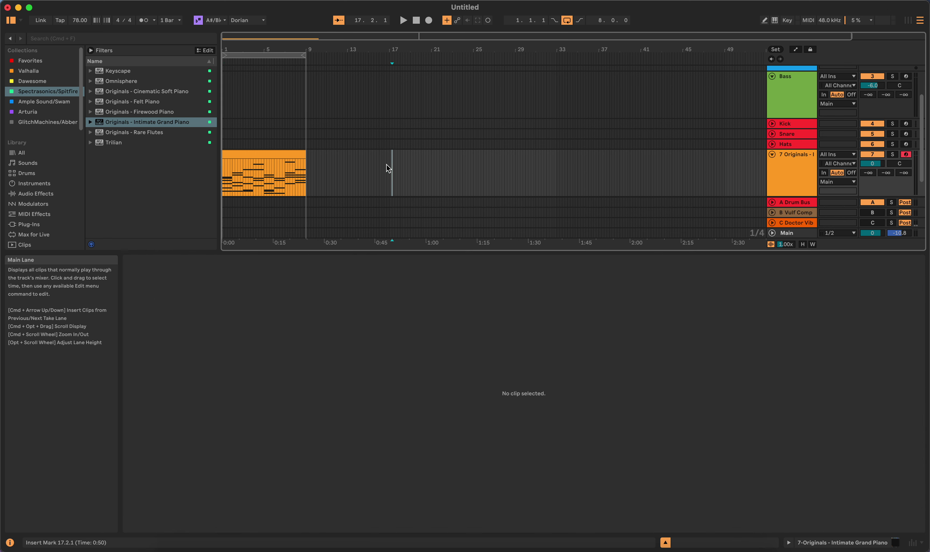
left_click(423, 173, "shift")
key("super+shift+m")
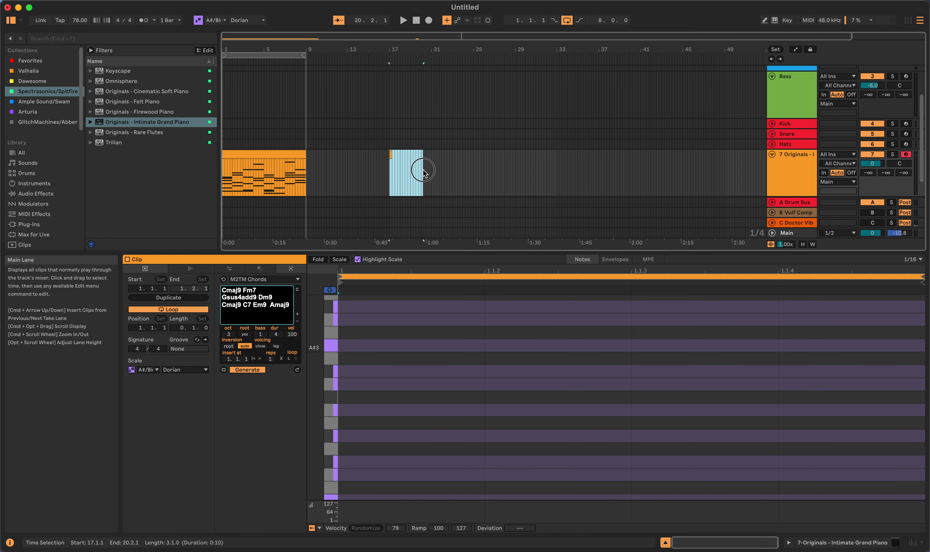
left_click(392, 153)
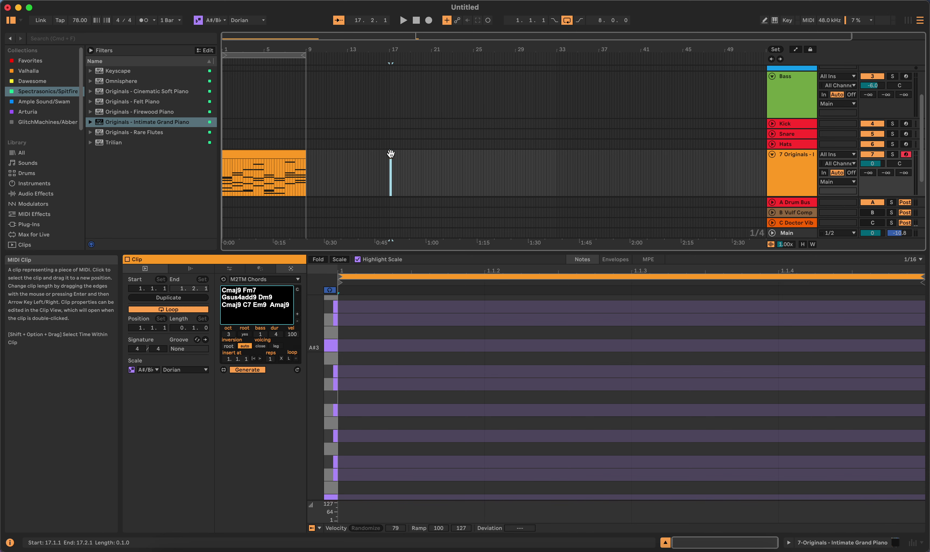
key("Delete")
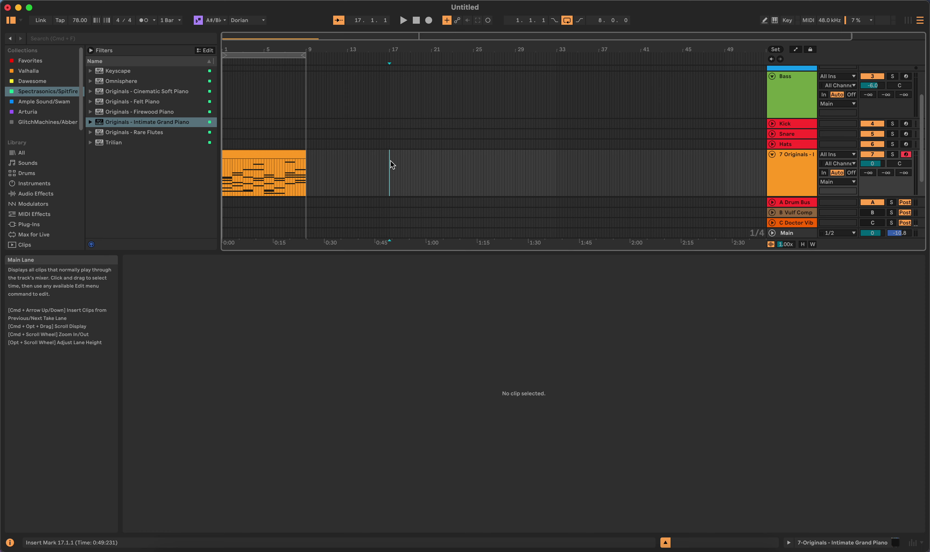
- Insert an empty four-bar MIDI clip from bar 17 to bar 21 on the Originals Intimate Grand Piano track
key("shift+Tab")
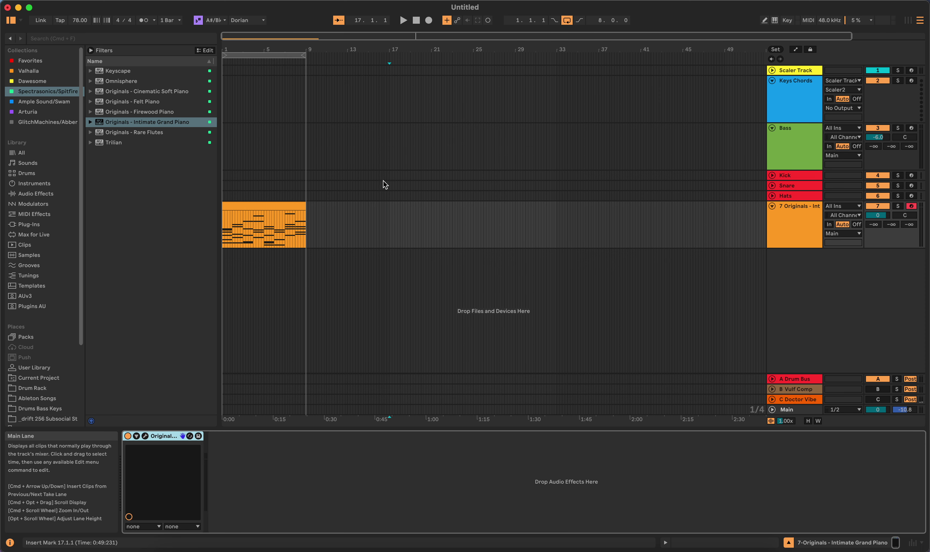
left_click_drag(389, 206, 424, 220)
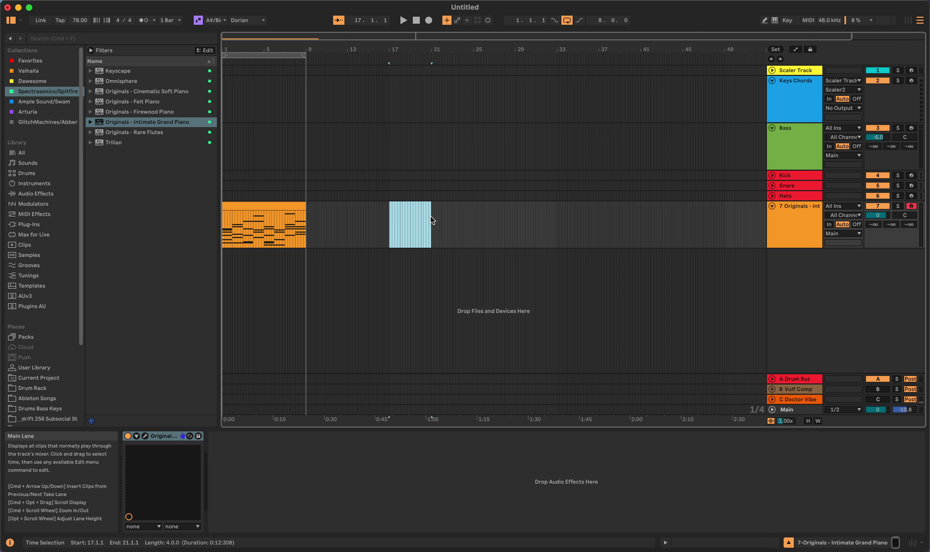
key("super+shift+m")
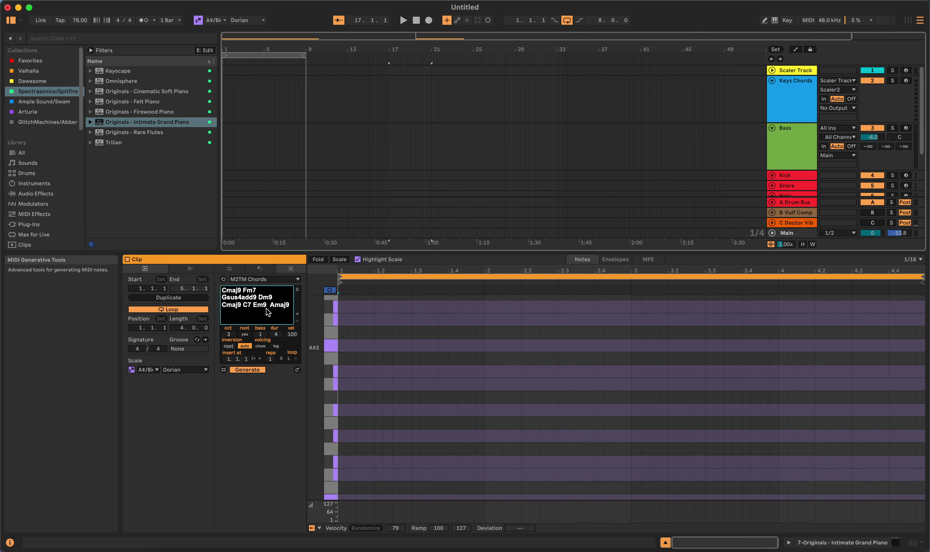
- Draw a chord of C#3, E#3, Fx3 and A#3 at the start of the new clip and lengthen its notes to one bar
left_click(230, 268)
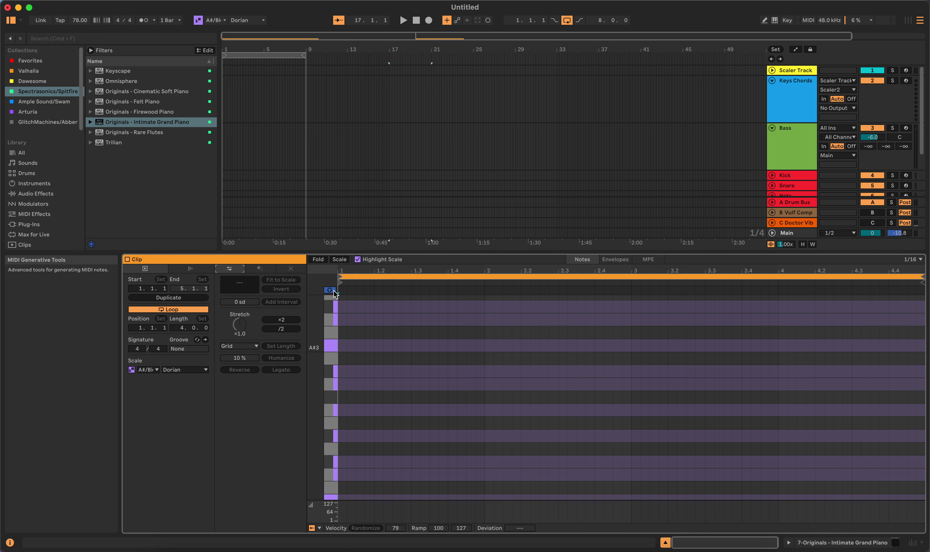
double_click(341, 464)
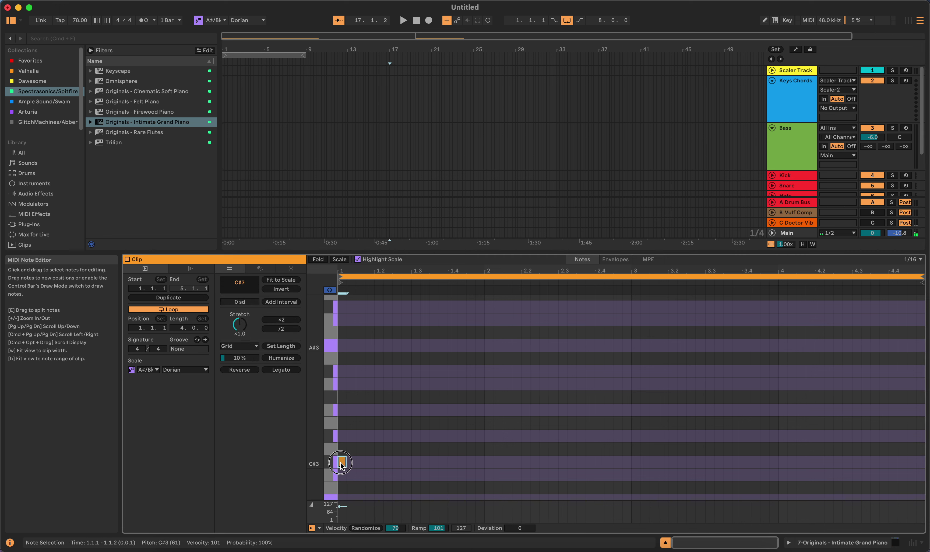
double_click(341, 411)
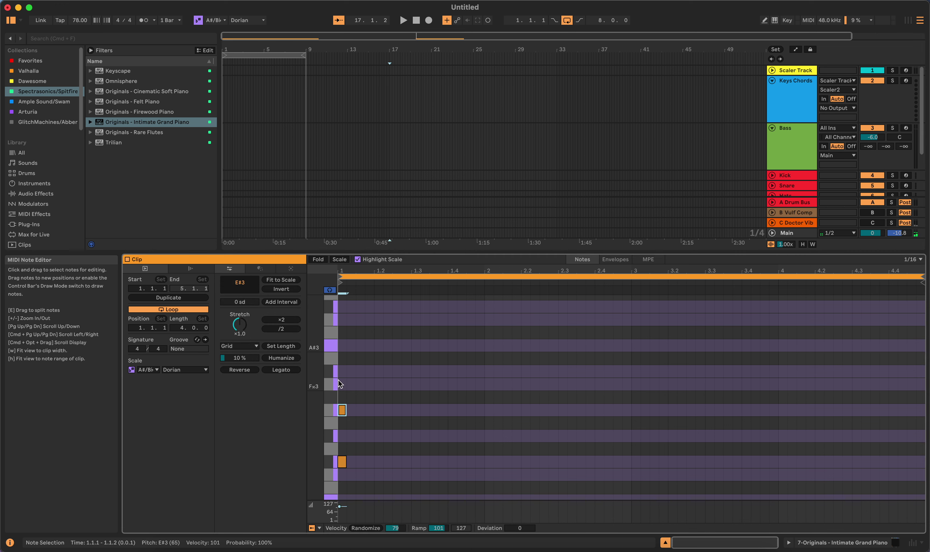
double_click(342, 345)
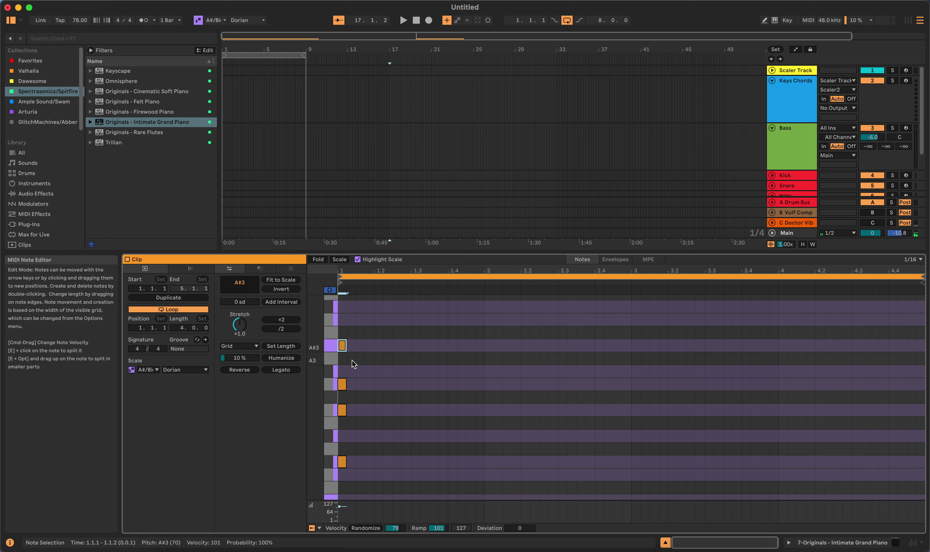
left_click_drag(347, 328, 484, 467)
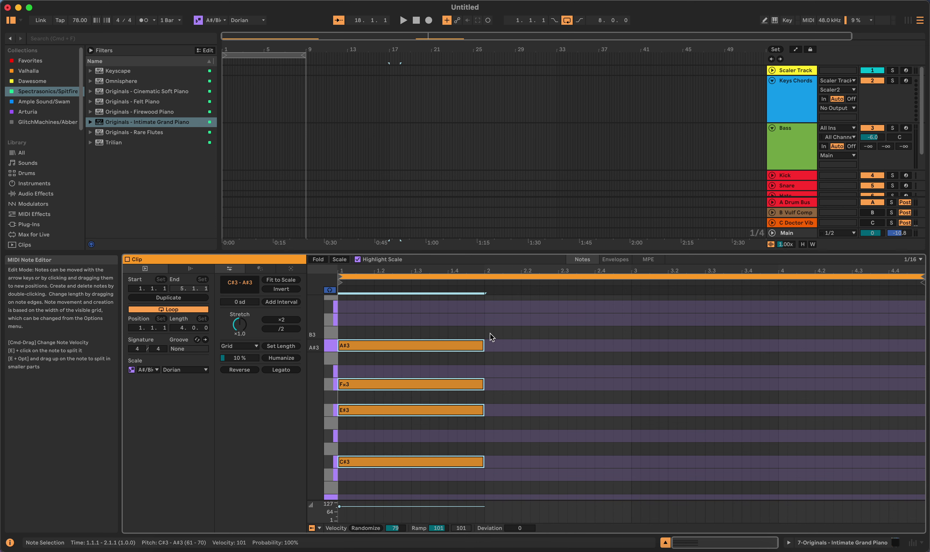
- Copy the first chord into bars 2, 3 and 4 at different pitches and fit all the clip's notes to the scale
left_click_drag(471, 319, 359, 511)
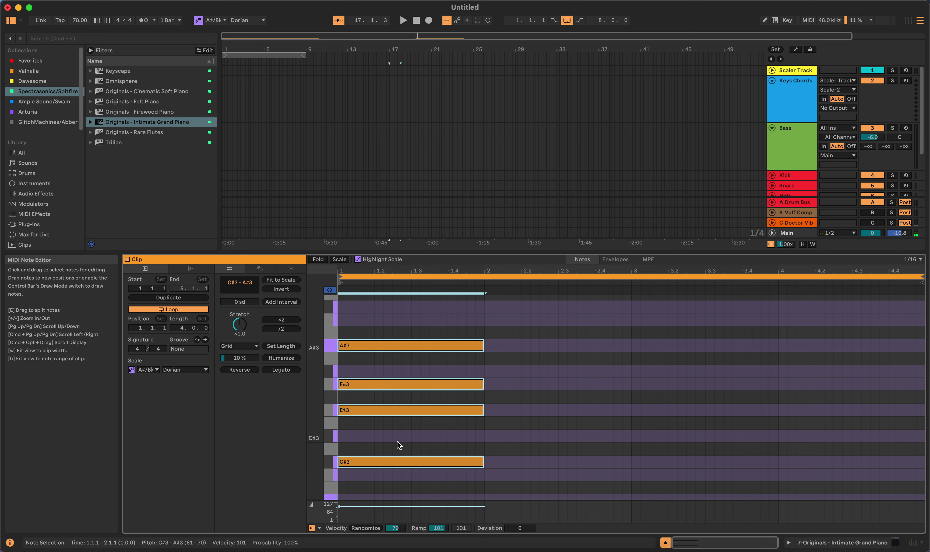
left_click_drag(407, 345, 547, 325, "alt")
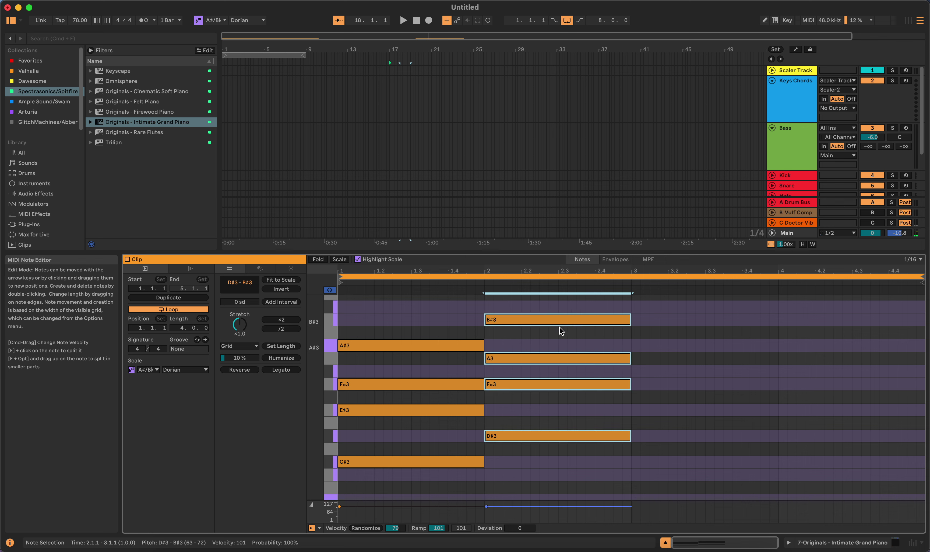
left_click_drag(609, 322, 893, 314, "alt")
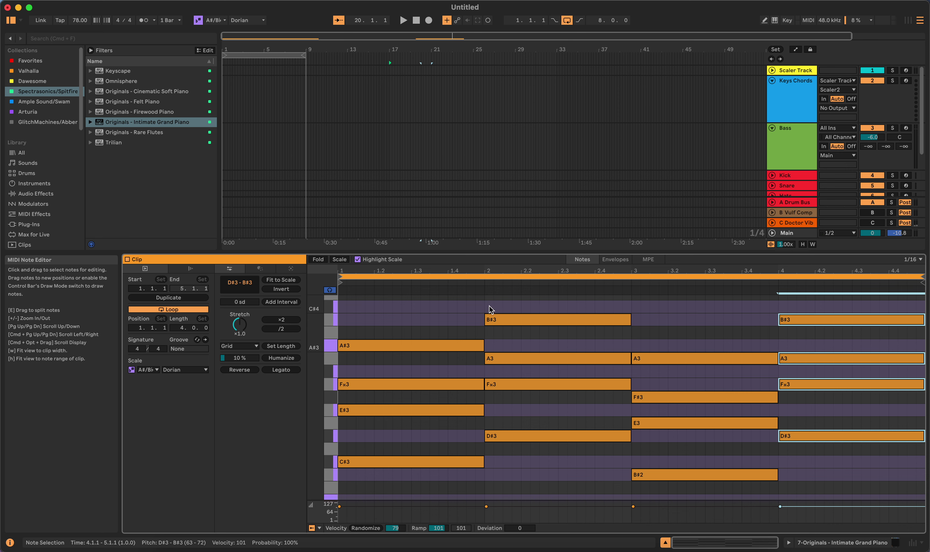
key("super+a")
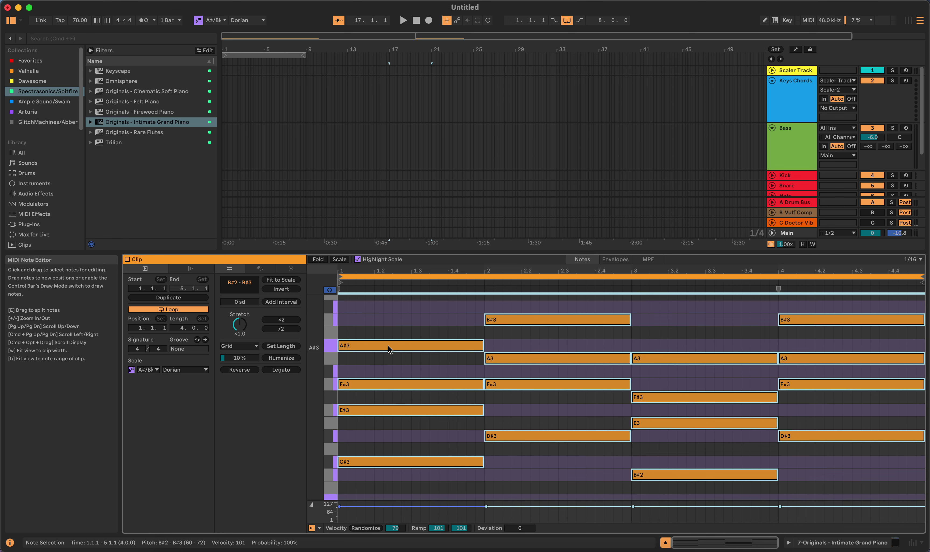
left_click(281, 288)
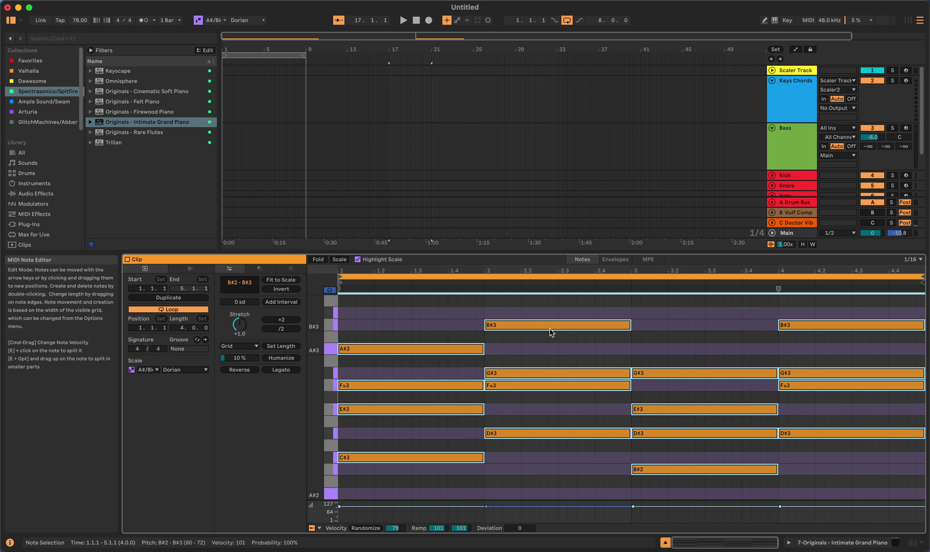
- Play the four-bar clip at bar 17 to hear the scale-fitted chords
scroll(374, 168, "down", 4)
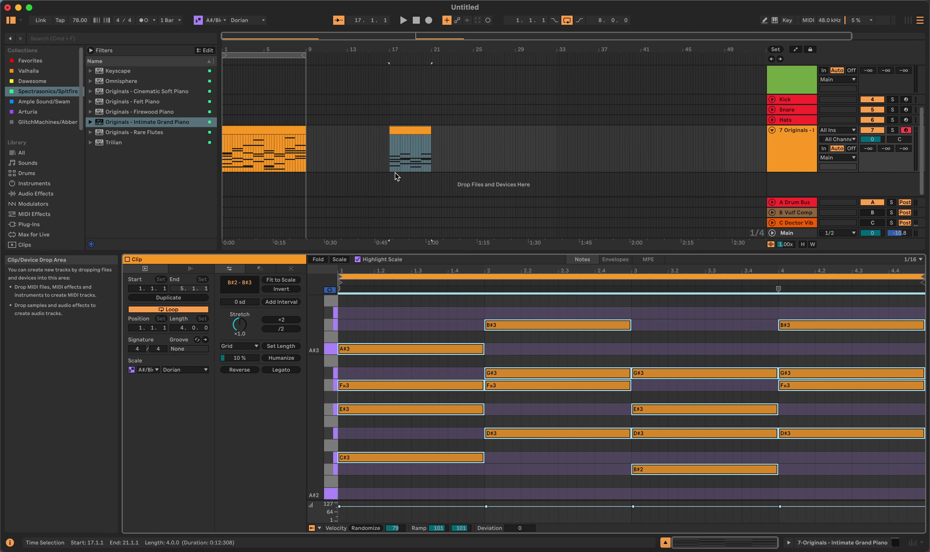
left_click(402, 132)
key("space")
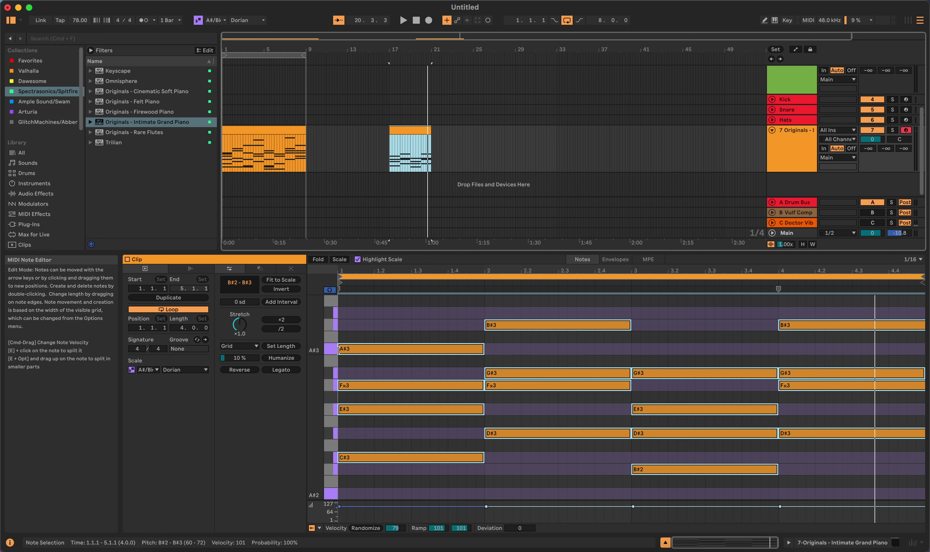
- Humanize the timing of the selected chords with an amount of 14% and invert their notes
left_click_drag(252, 359, 252, 353)
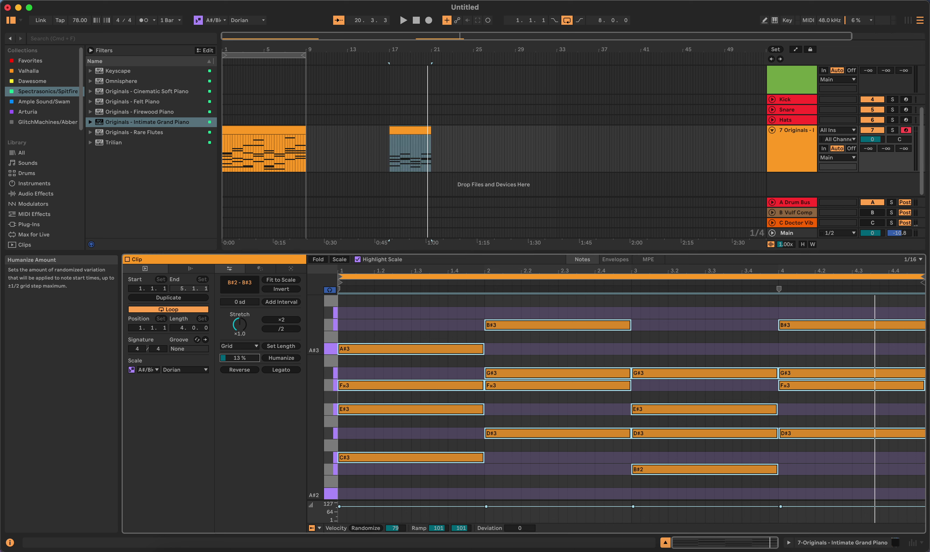
left_click(283, 358)
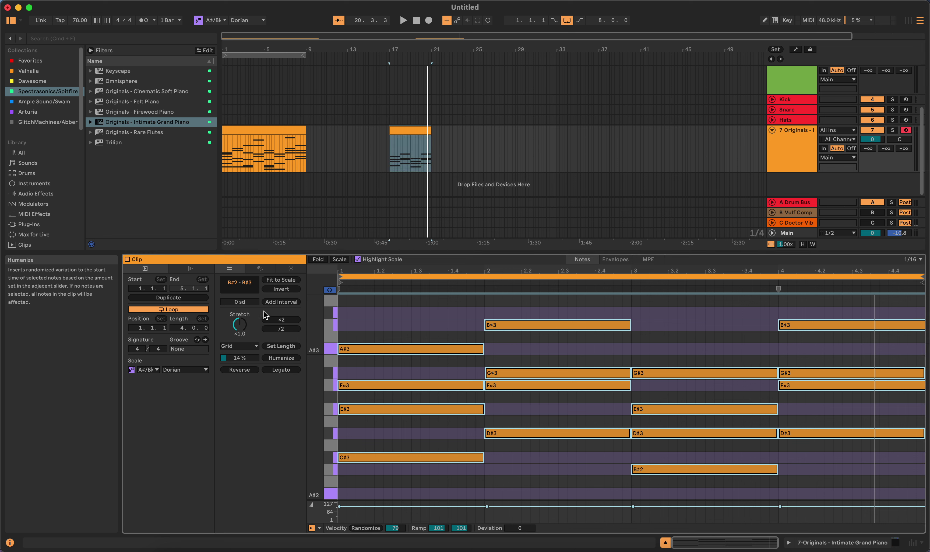
left_click(284, 290)
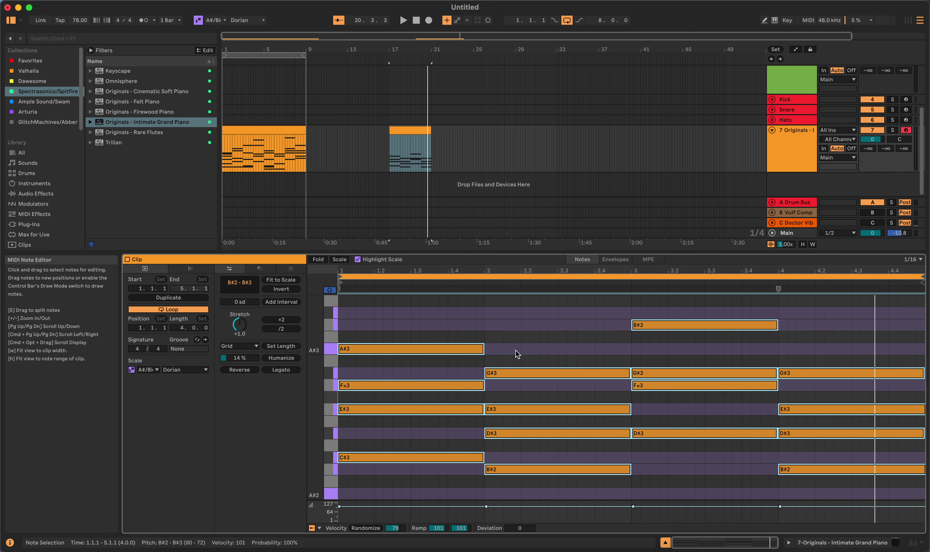
- Play the inverted chords from the start of the clip's second bar and stop playback
left_click(503, 338)
key("space")
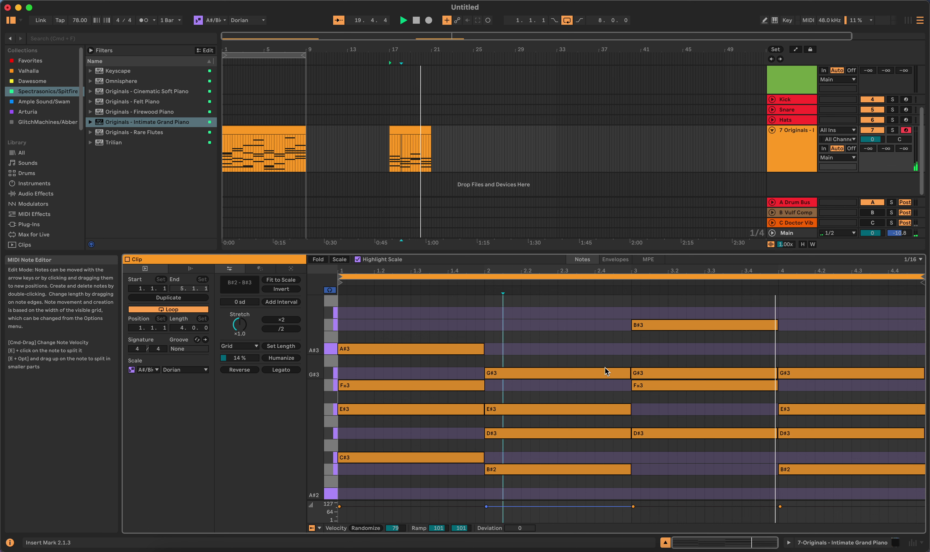
left_click(416, 20)
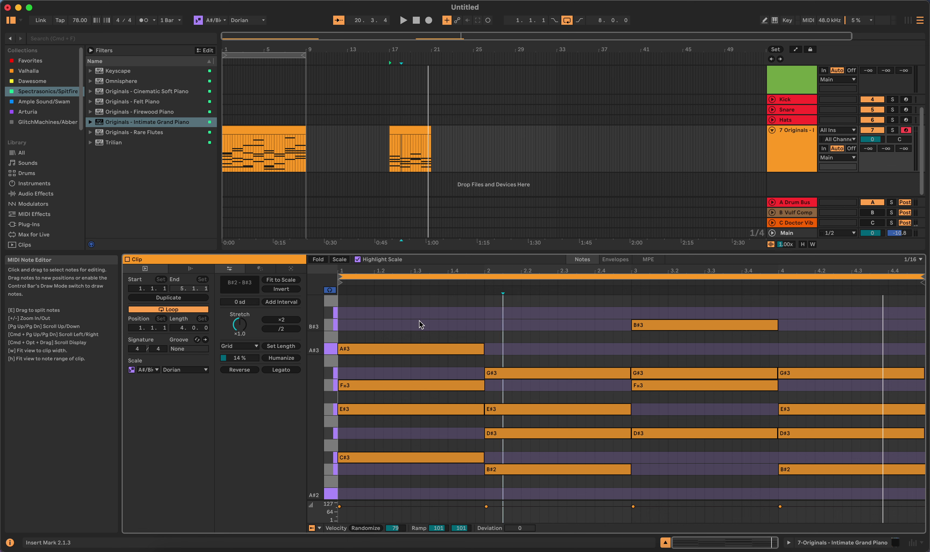
- Clear the chord progression text in the M2TM Chords generator
left_click(287, 269)
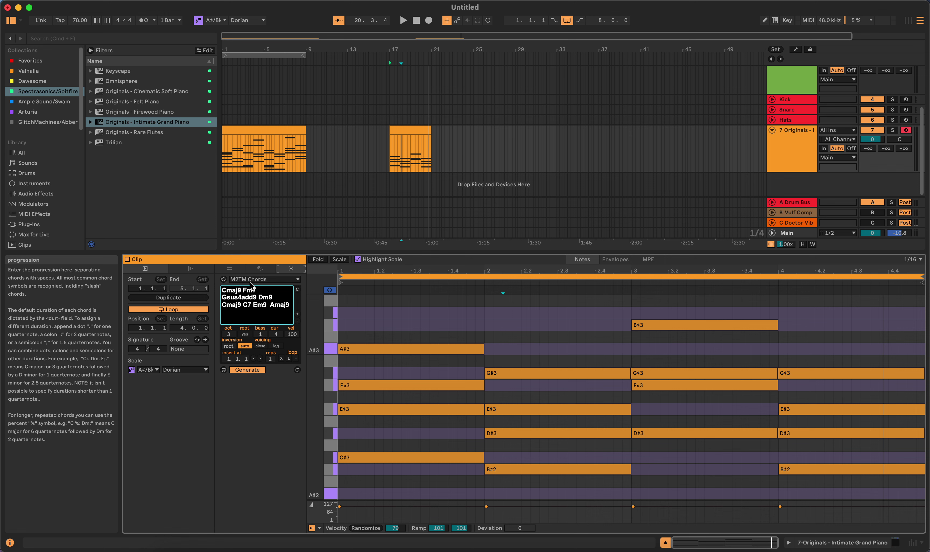
left_click(240, 271)
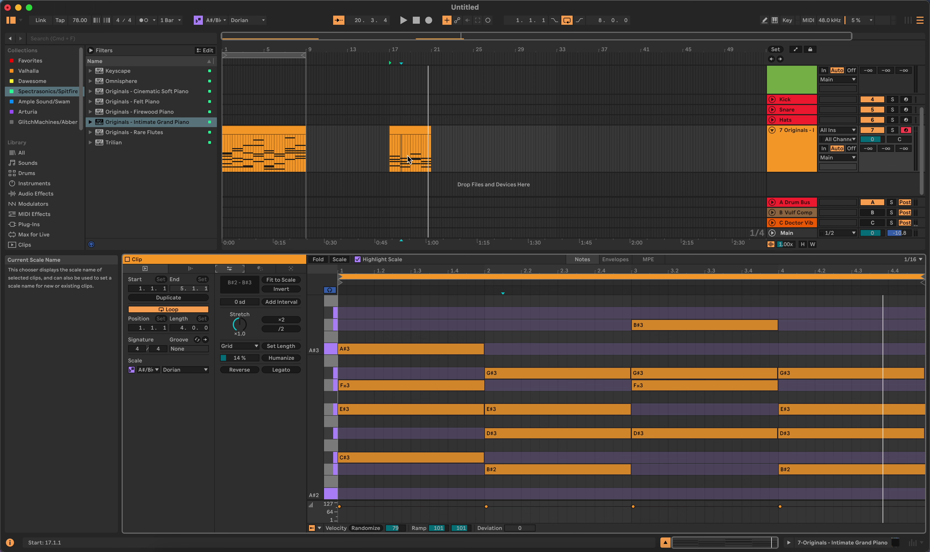
left_click(285, 267)
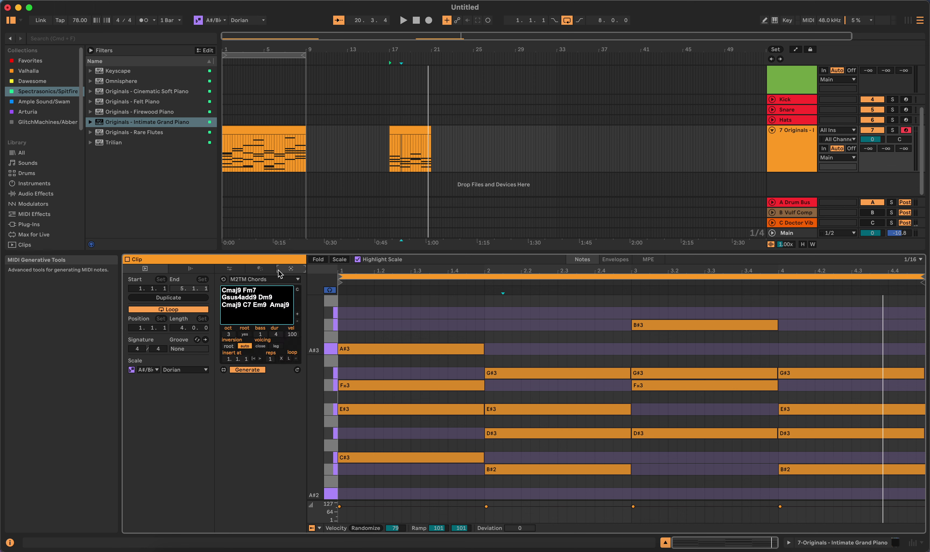
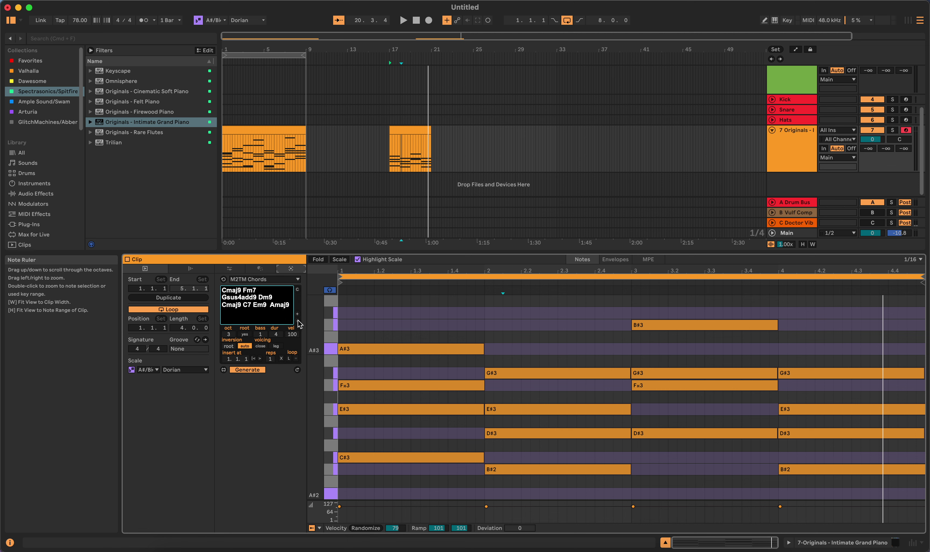
left_click(298, 289)
left_click(265, 303)
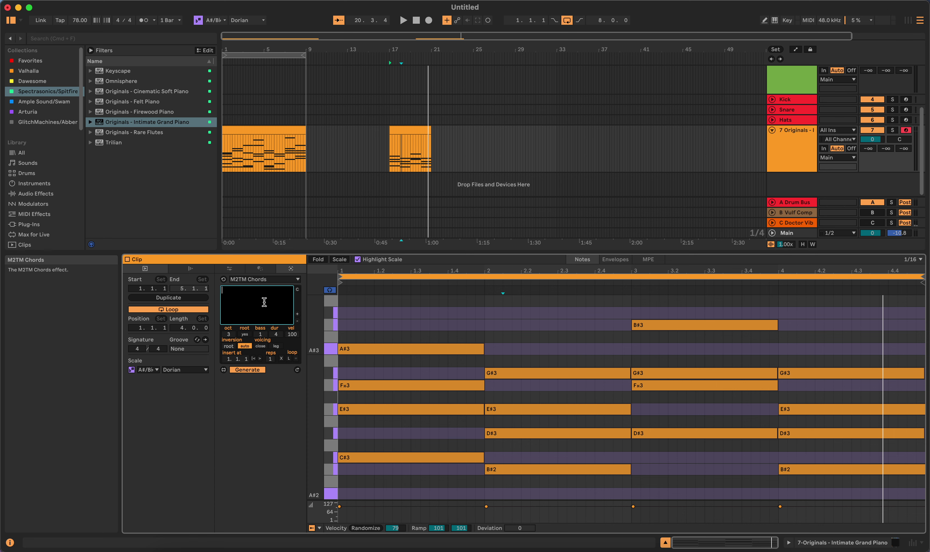
- Delete all notes in the four-bar clip and generate the progression Csus4add9 Gm7 with M2TM Chords
left_click_drag(369, 312, 893, 513)
key("Delete")
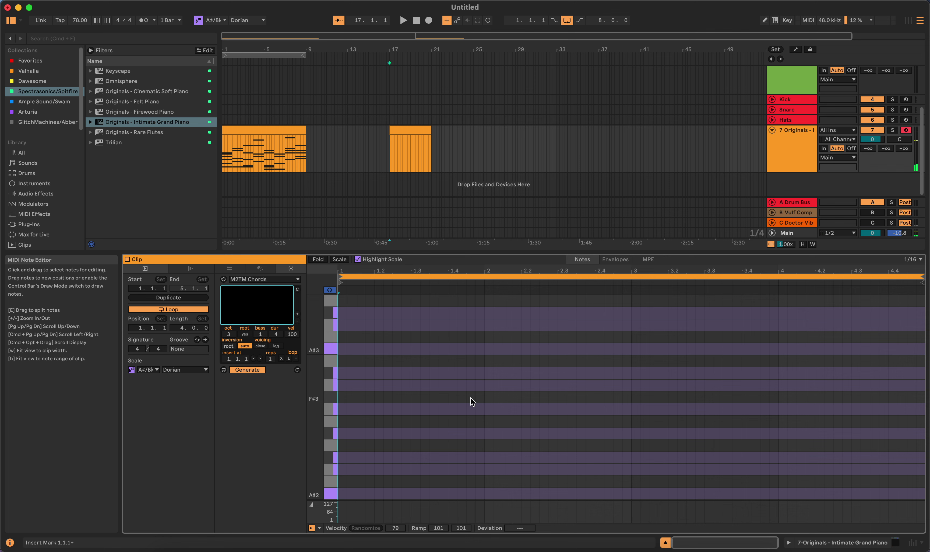
left_click(263, 295)
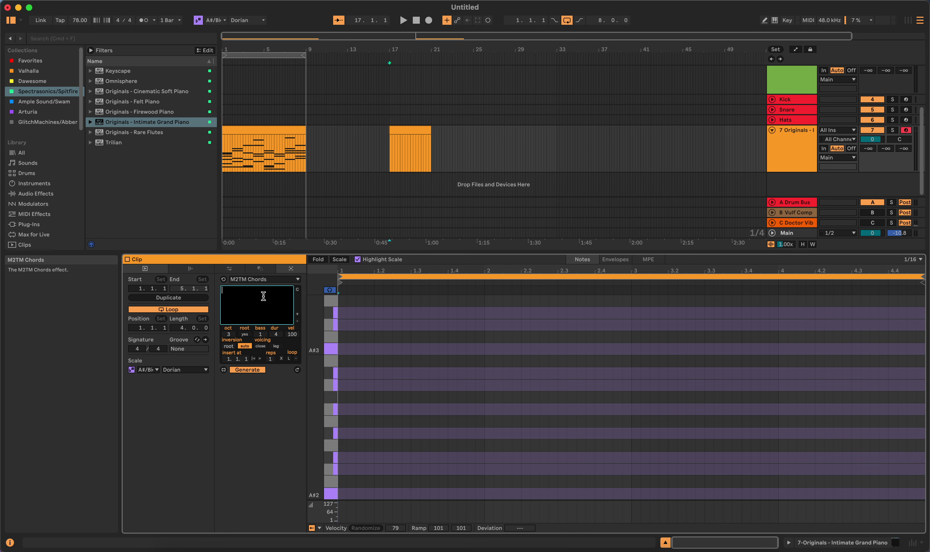
type("C")
type("sus4add9 Gm7")
left_click(263, 369)
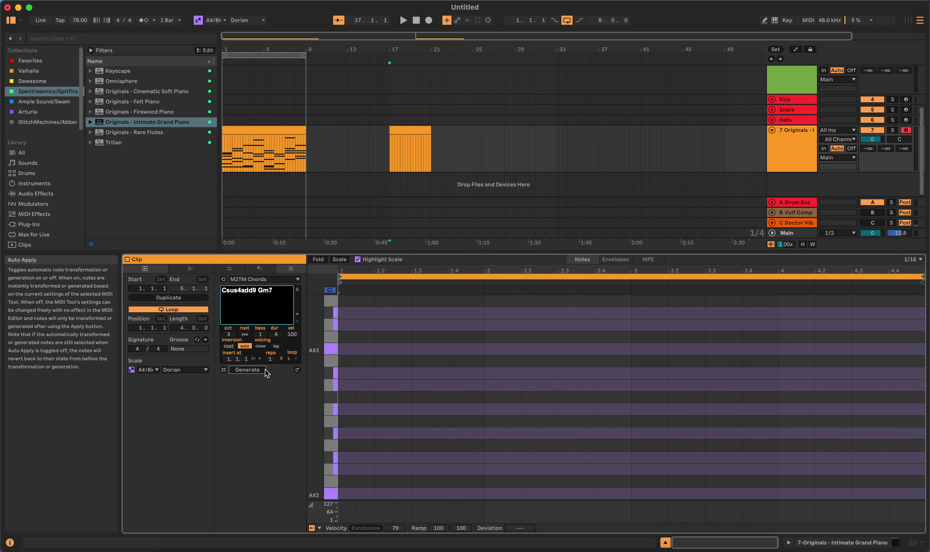
left_click(266, 369)
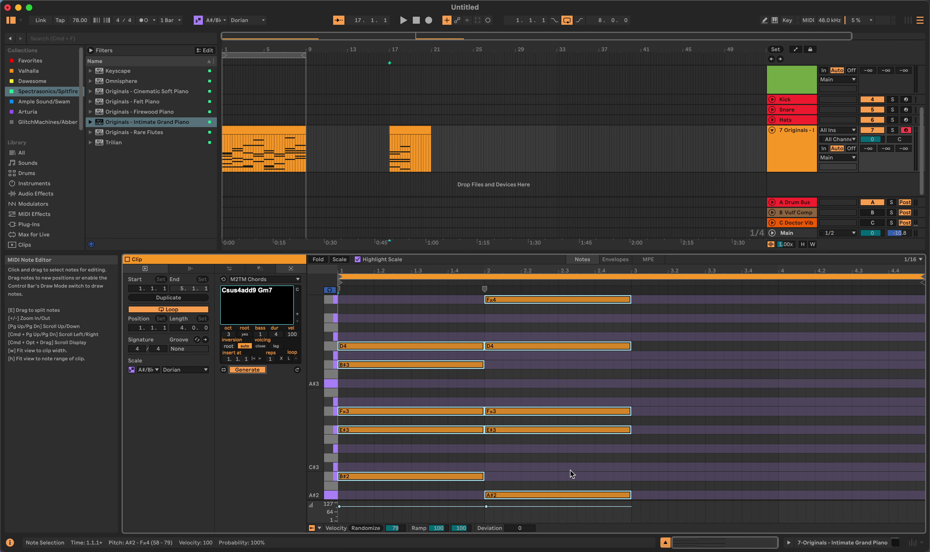
- Examine the generated chords across their full pitch range and play the clip from bar 17
scroll(570, 470, "down", 1)
scroll(552, 432, "down", 5)
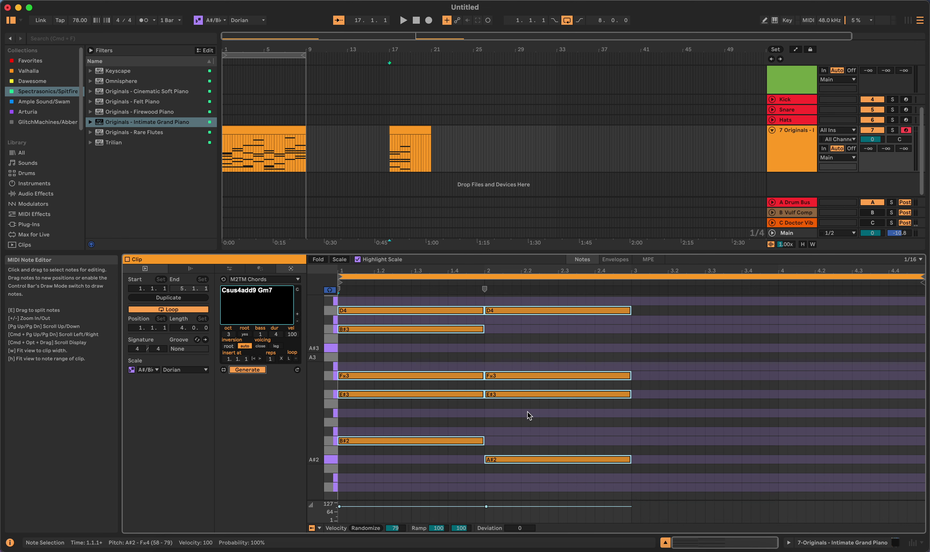
scroll(529, 415, "up", 6)
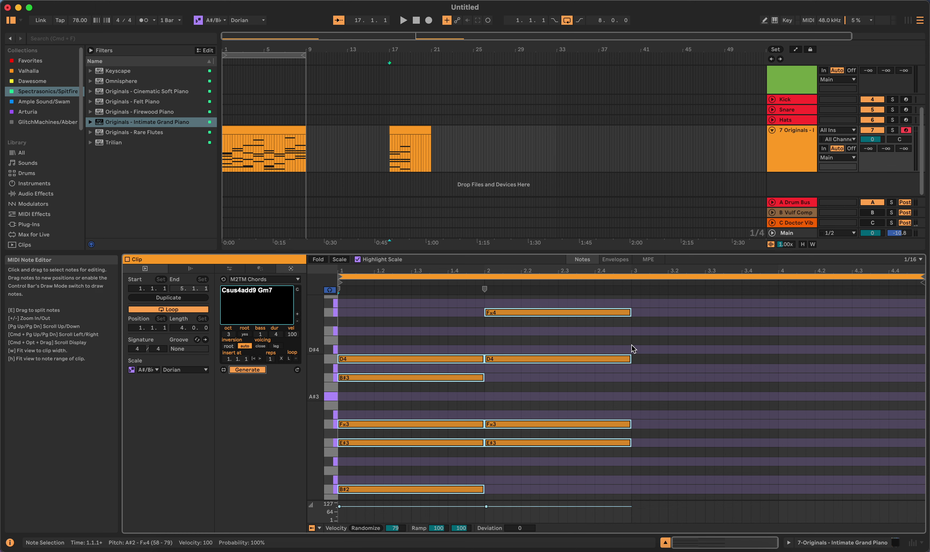
left_click(403, 138)
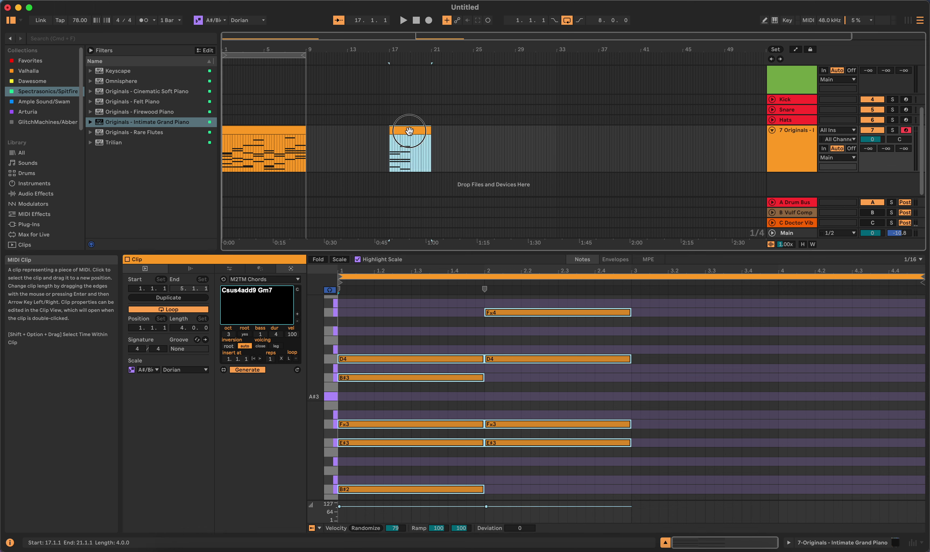
key("space")
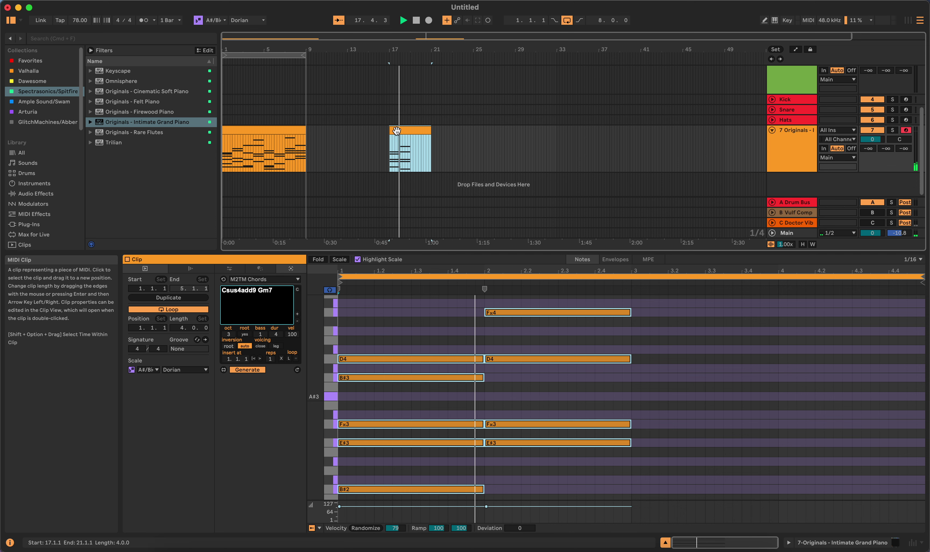
key("space")
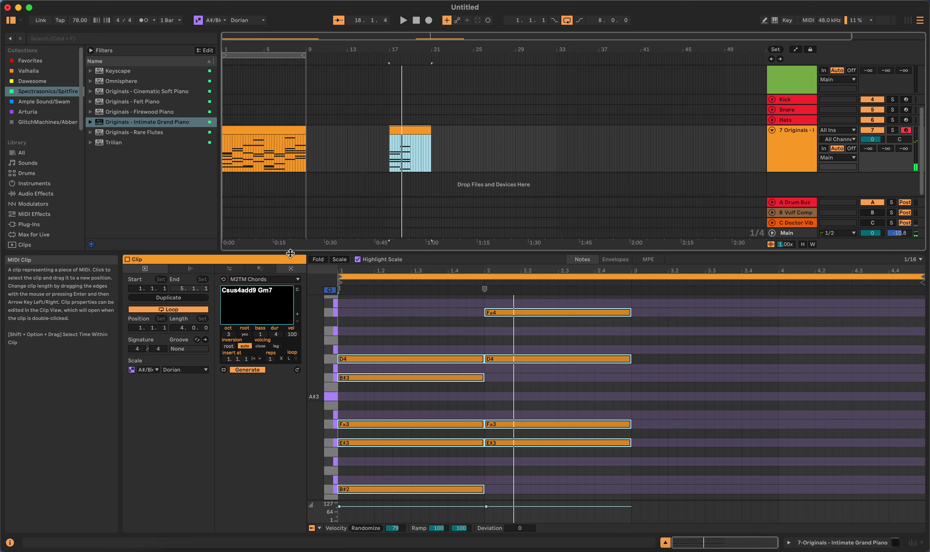
- Randomize the generated chords' velocities with an amount of 70 and humanize their timing by 14%
left_click_drag(396, 527, 396, 534)
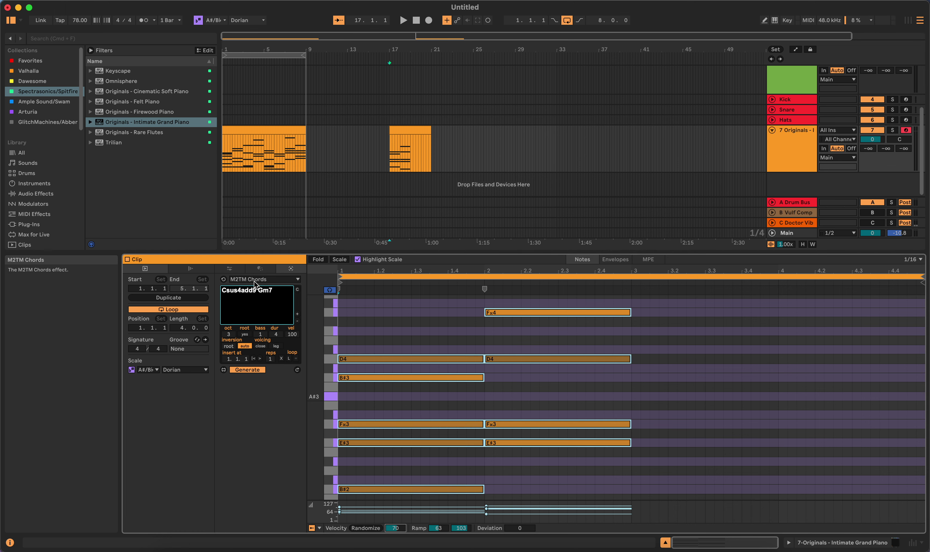
left_click(230, 269)
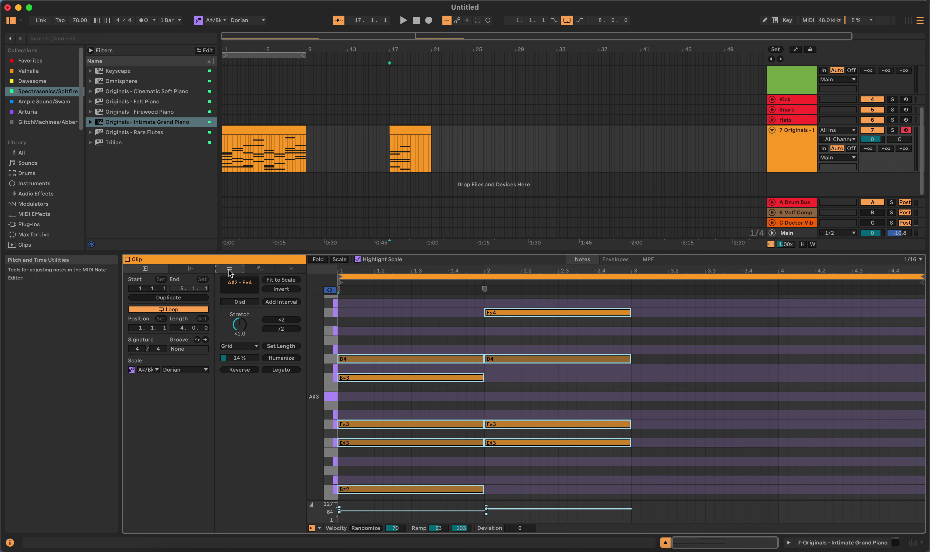
left_click(289, 359)
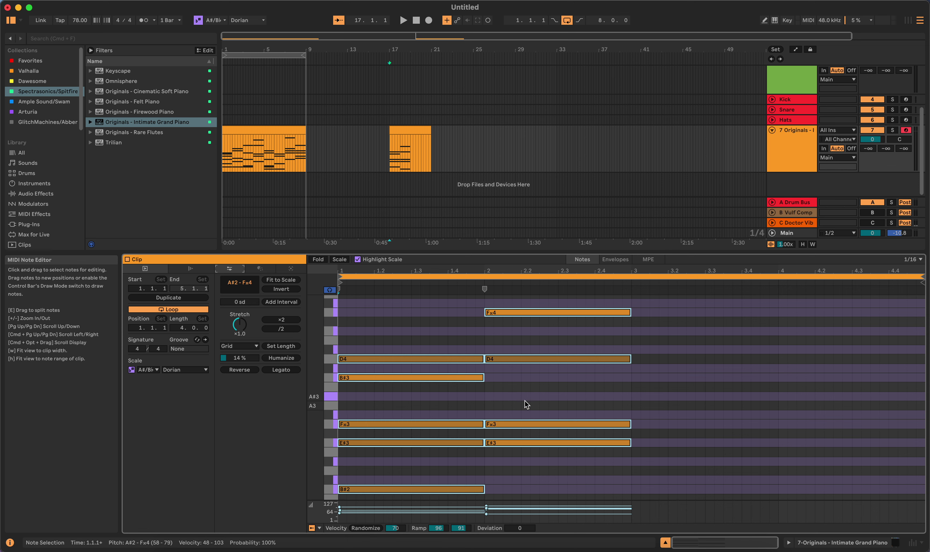
- Play the humanized chords, stop playback and return to the M2TM Chords generator
key("space")
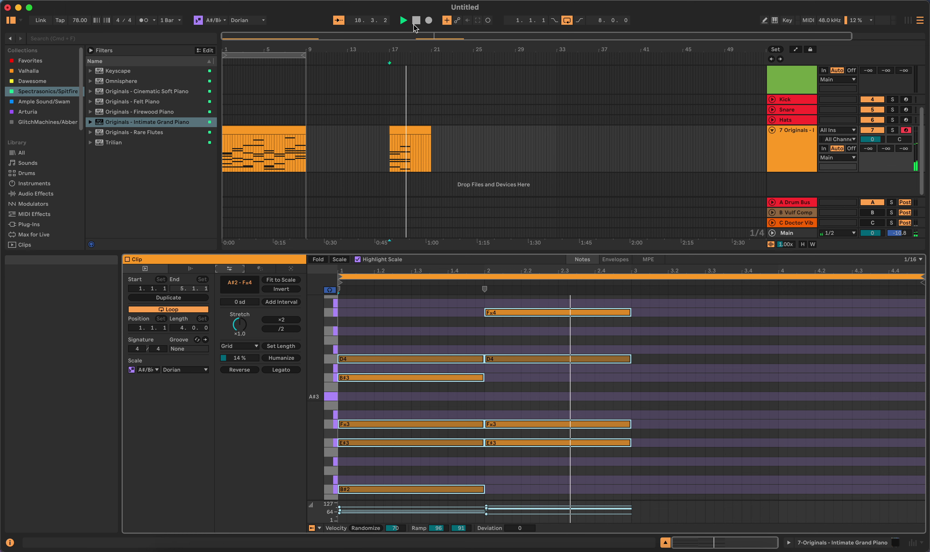
key("space")
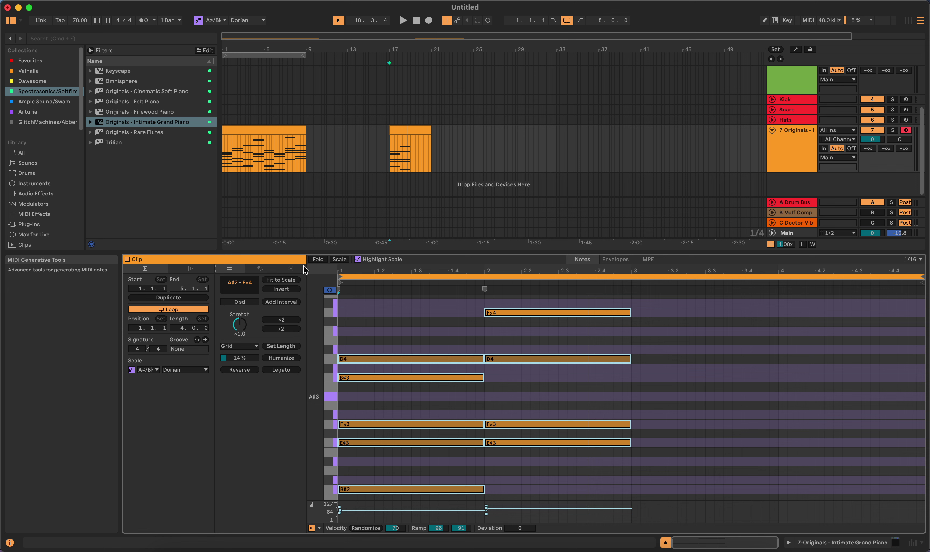
left_click(290, 268)
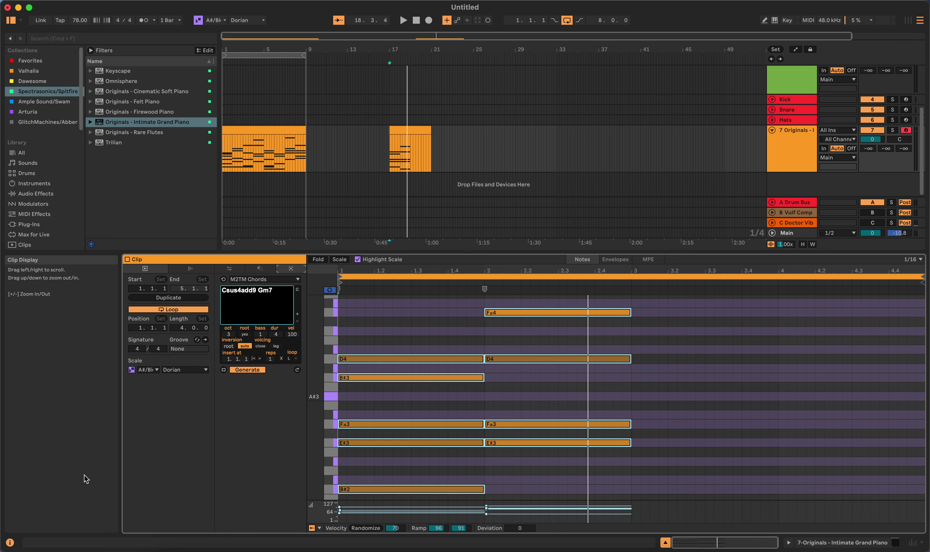
- Hide the info view and play the original eight-bar chord clip from bar 1
left_click(10, 543)
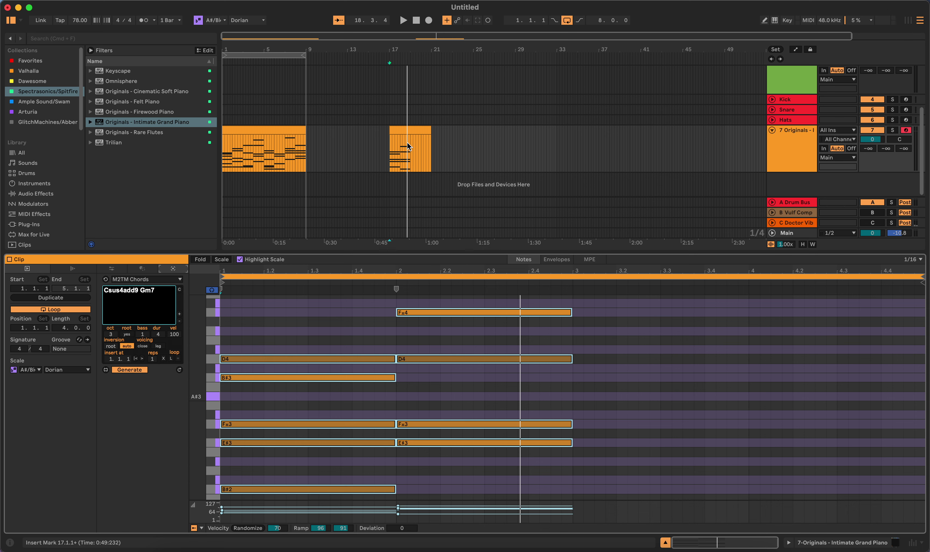
left_click(258, 132)
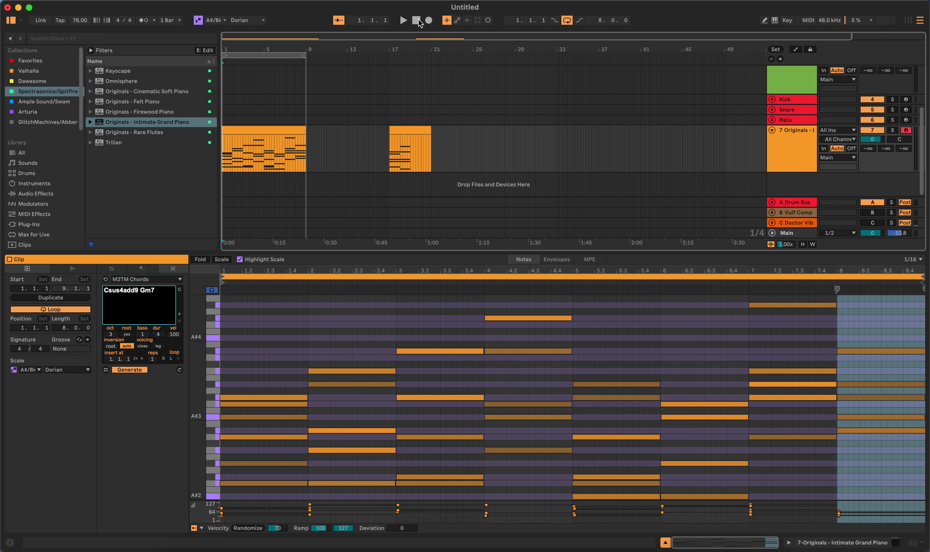
left_click(403, 20)
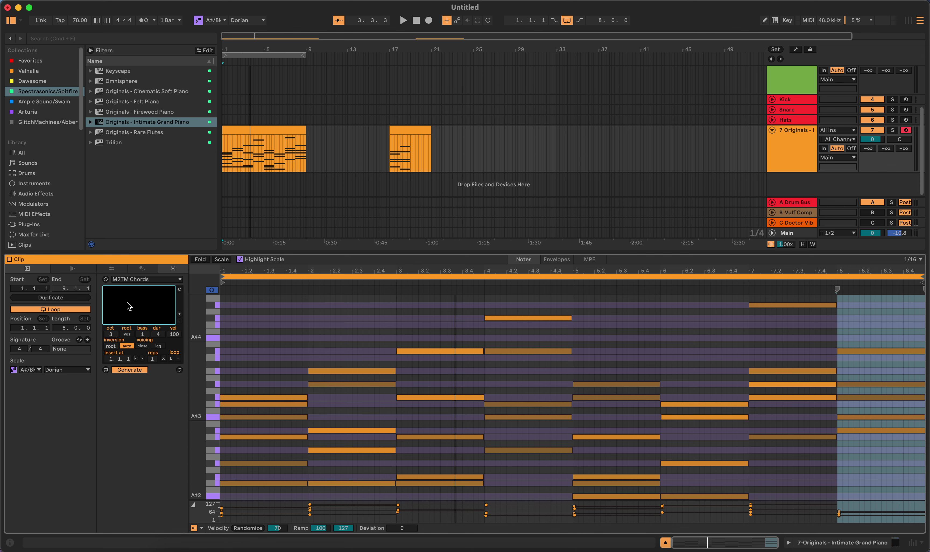
- Apply the M2TM Chords generator to the eight-bar clip with its current settings and play the clip
left_click(110, 270)
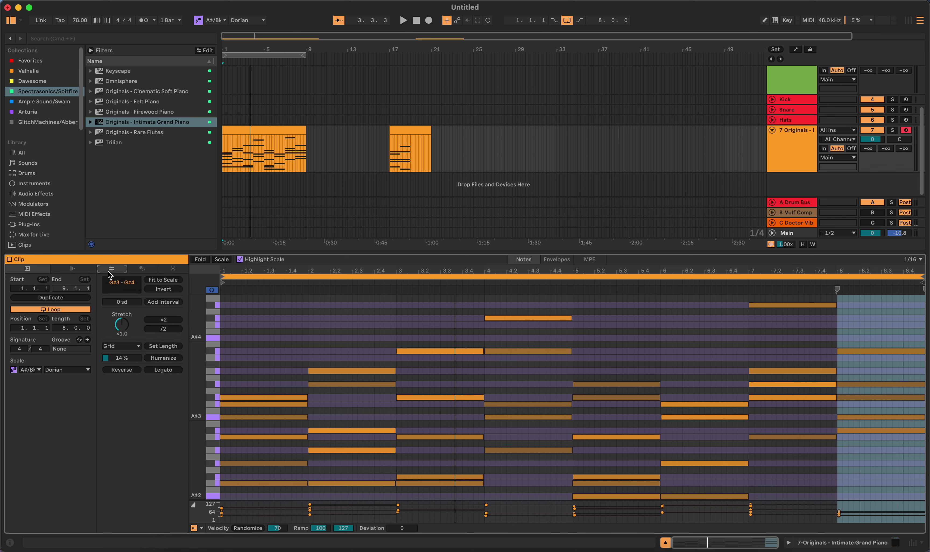
left_click(169, 271)
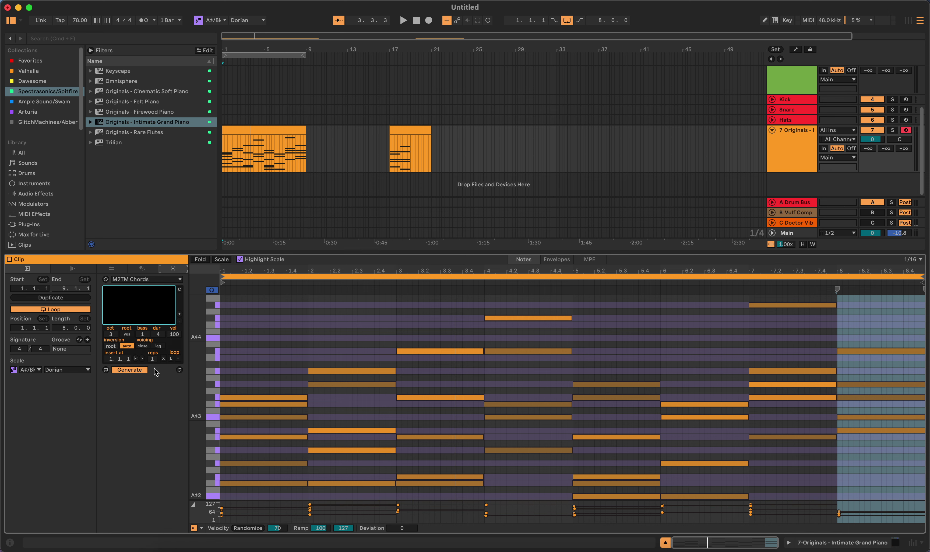
left_click(179, 370)
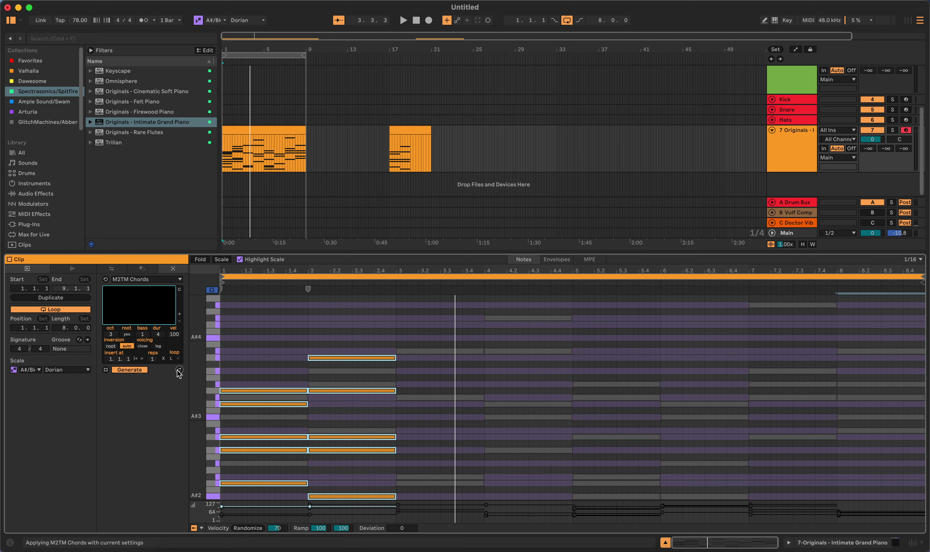
left_click(140, 371)
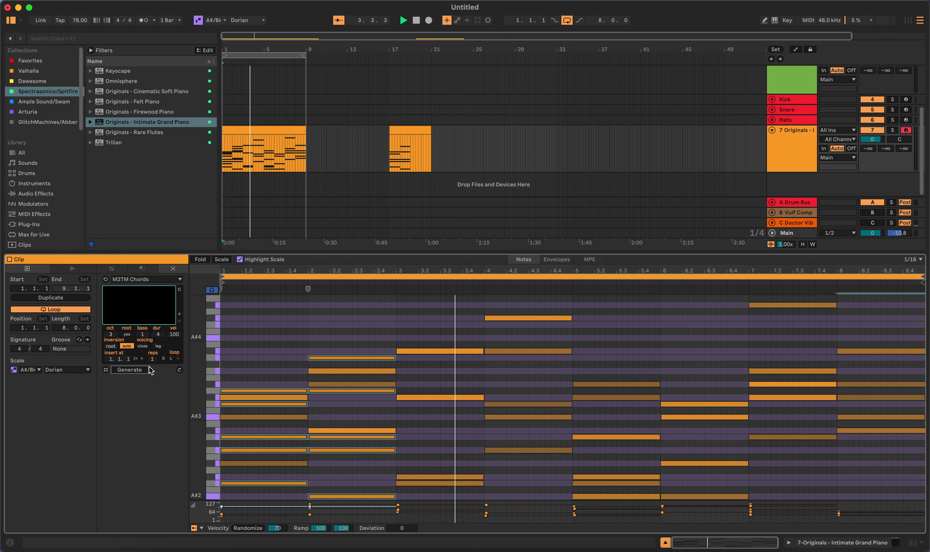
key("space")
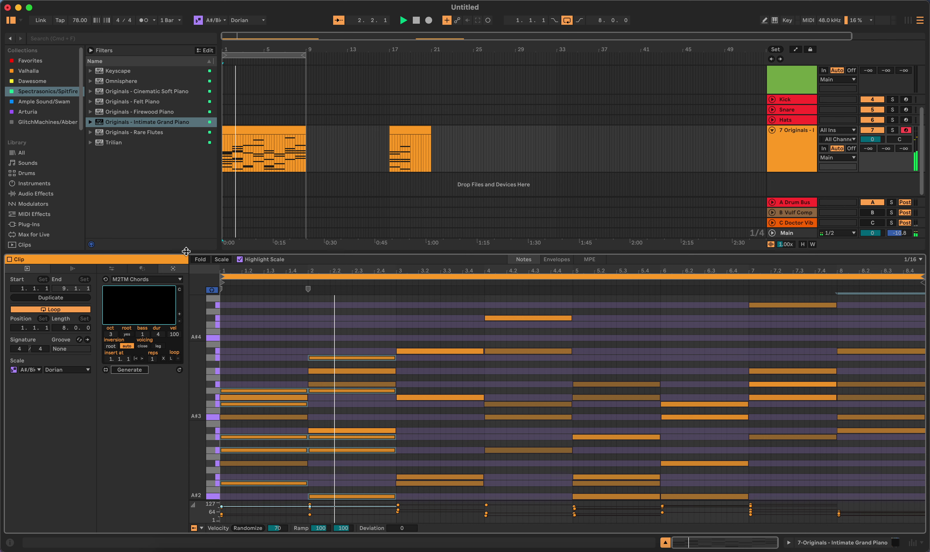
- Regenerate the M2TM chords in the playing eight-bar clip, placing the insert mark at bar 3 between attempts
left_click(126, 371)
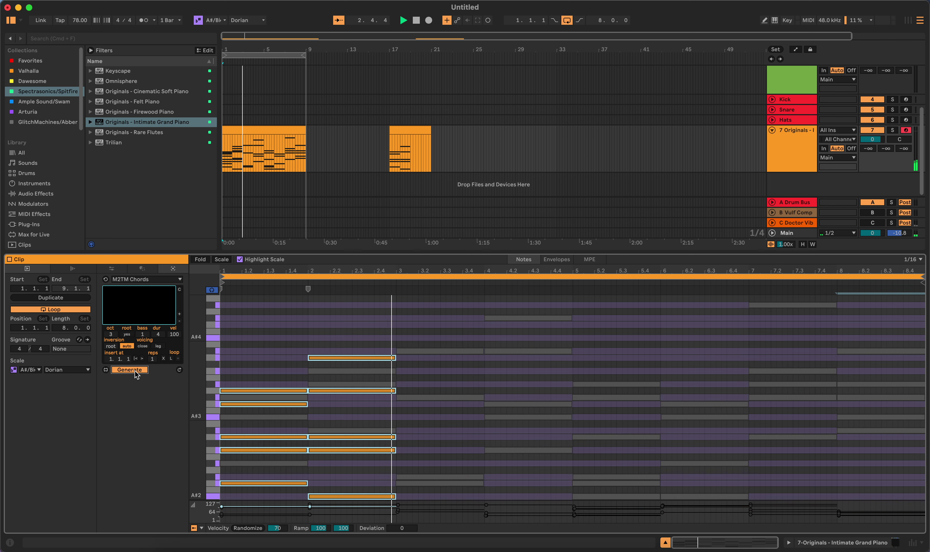
left_click(394, 337)
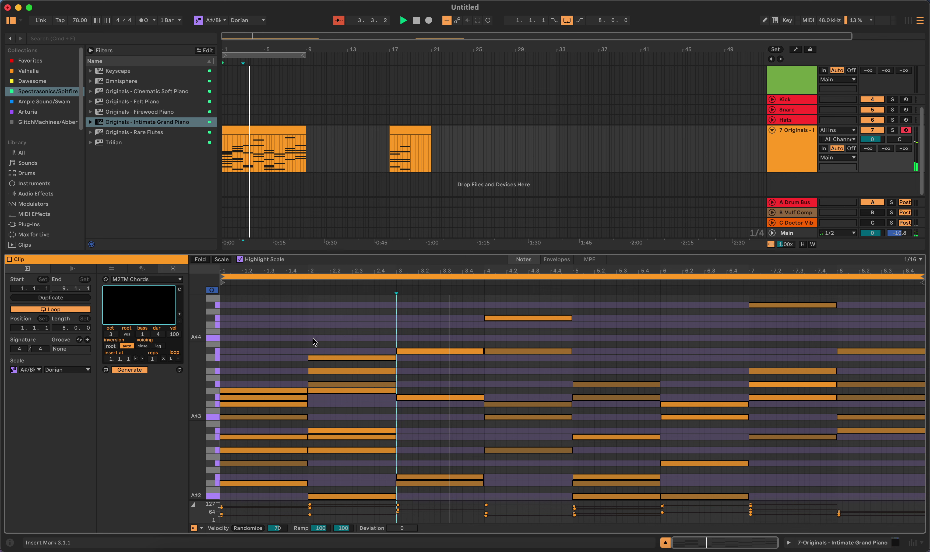
left_click(126, 370)
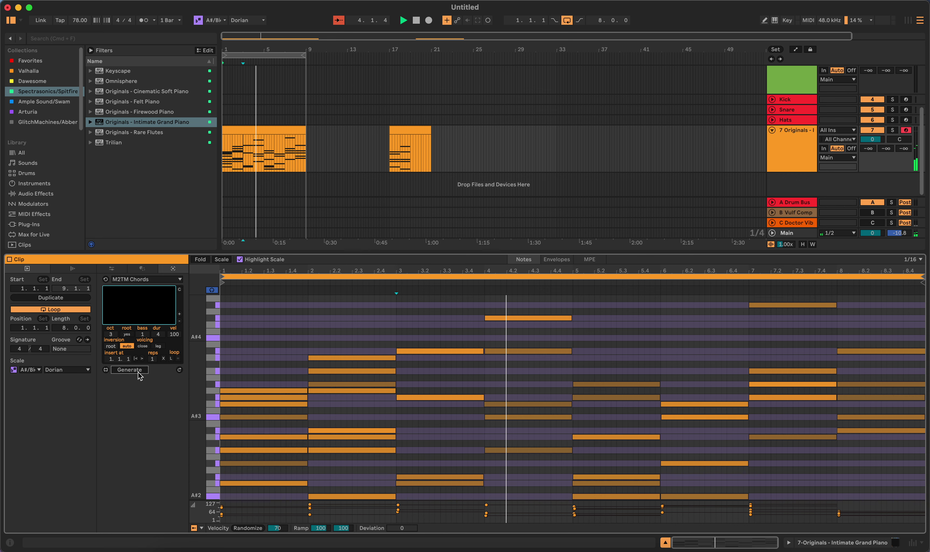
left_click(125, 371)
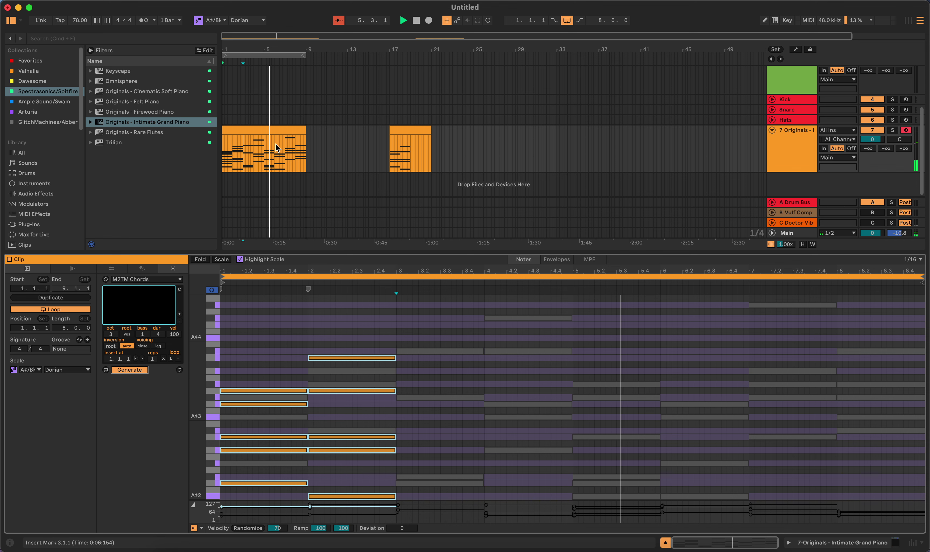
- Replace the eight-bar clip at bar 1 with the four-bar clip from bar 17 and shorten the arrangement loop to four bars
left_click(274, 130)
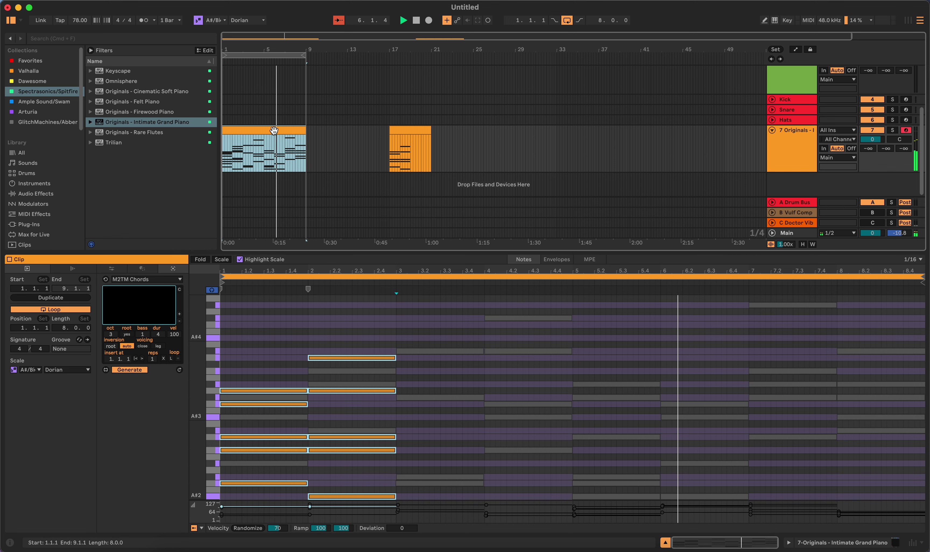
key("Delete")
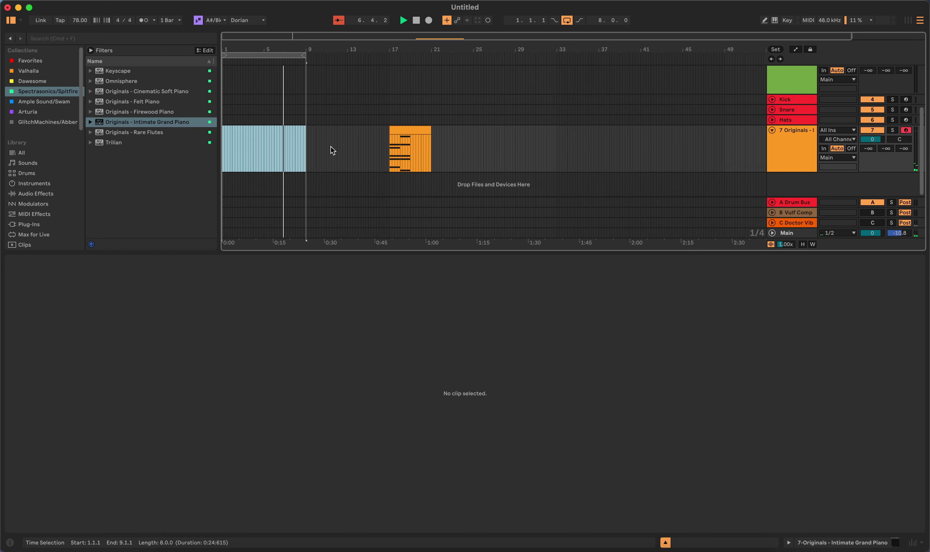
key("shift+Tab")
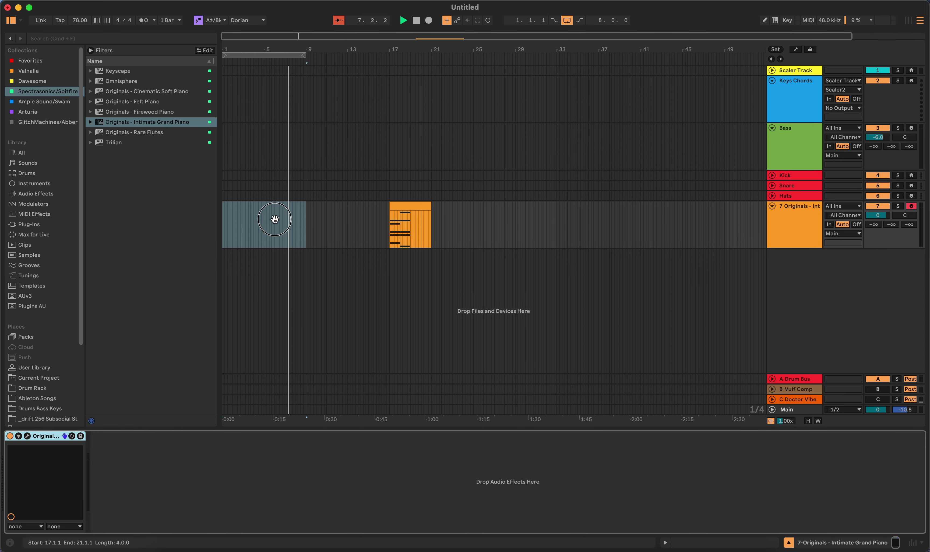
left_click_drag(404, 208, 234, 214)
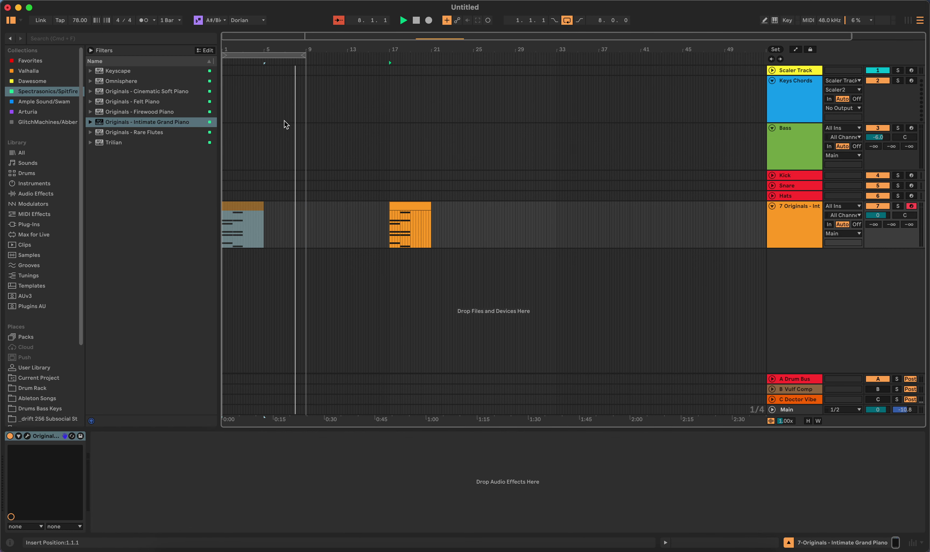
left_click_drag(302, 56, 263, 58)
- Open the moved four-bar clip's notes, stop playback and return to the start of the arrangement
double_click(241, 208)
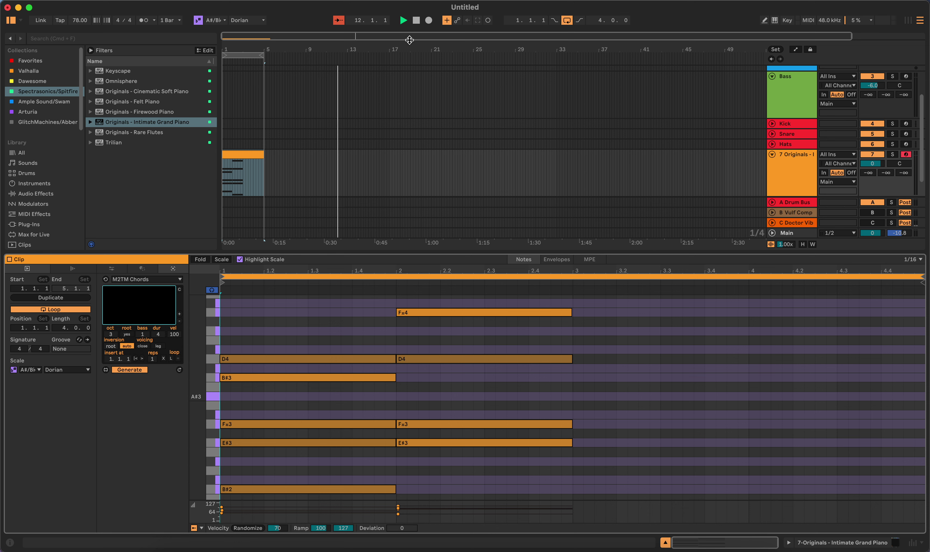
left_click(417, 22)
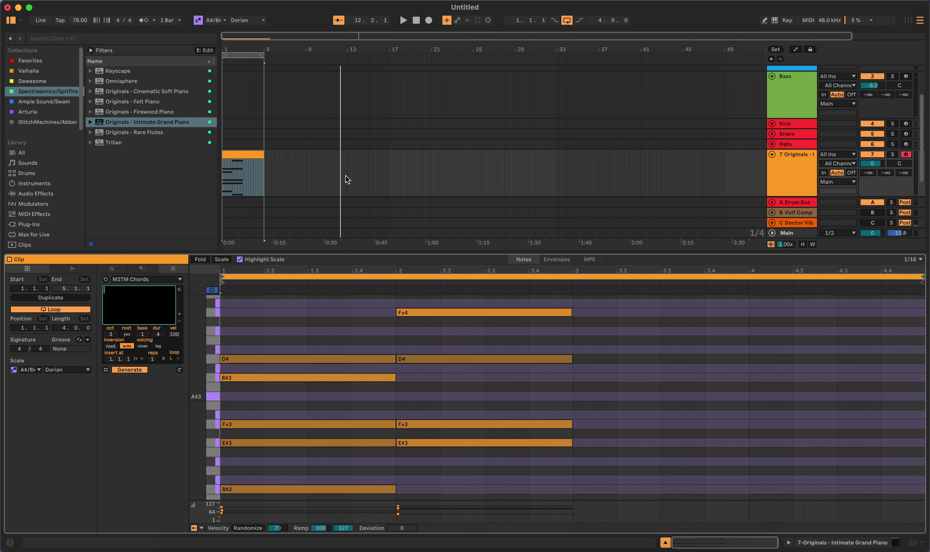
left_click(415, 21)
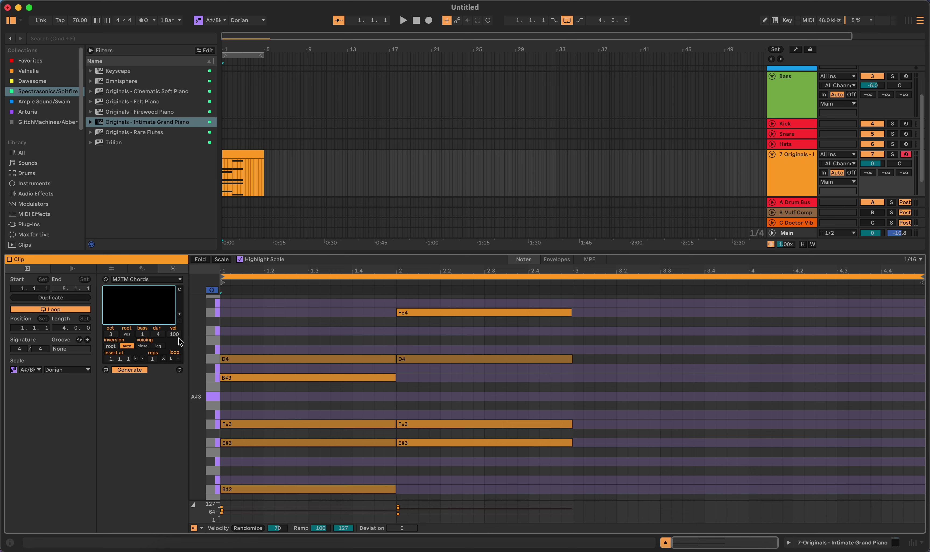
- Try the Strum transformation on the first chord and reselect its upper notes
left_click_drag(313, 332, 304, 499)
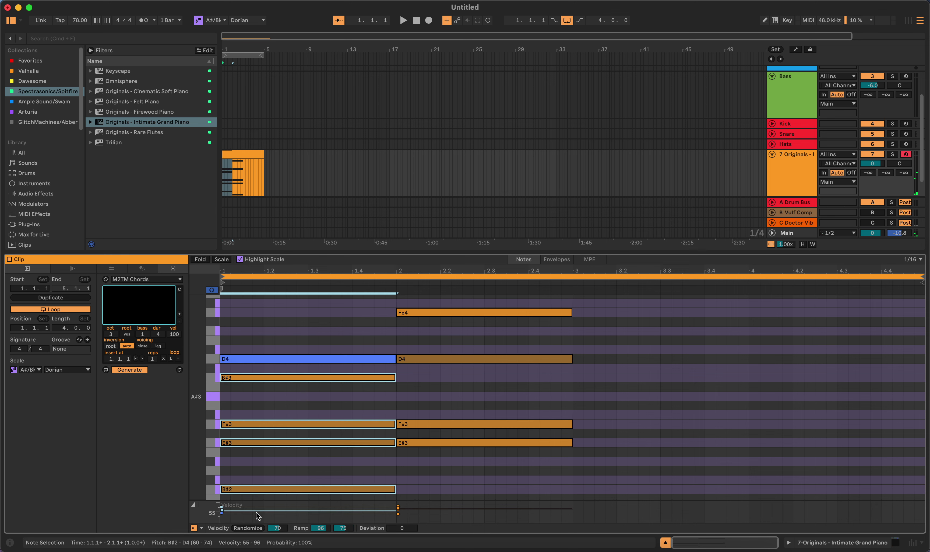
left_click(117, 271)
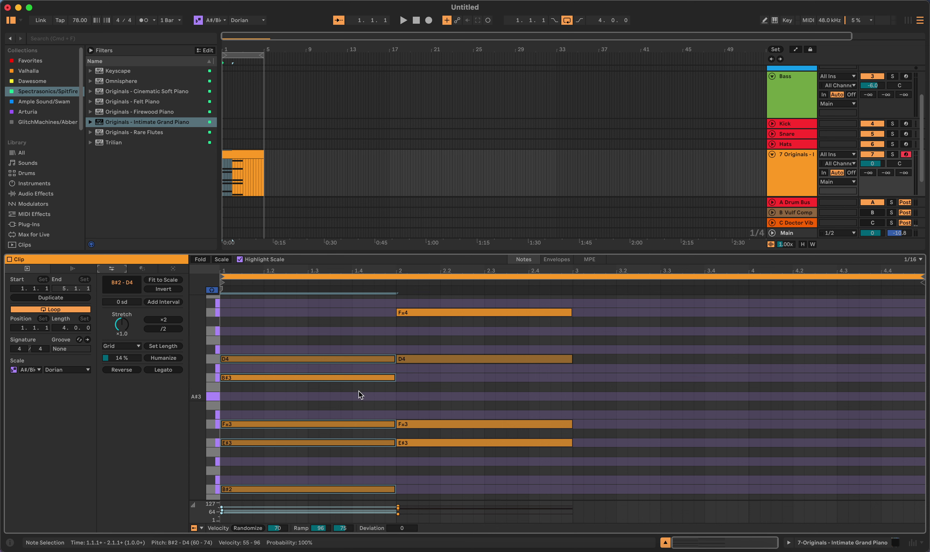
left_click(142, 268)
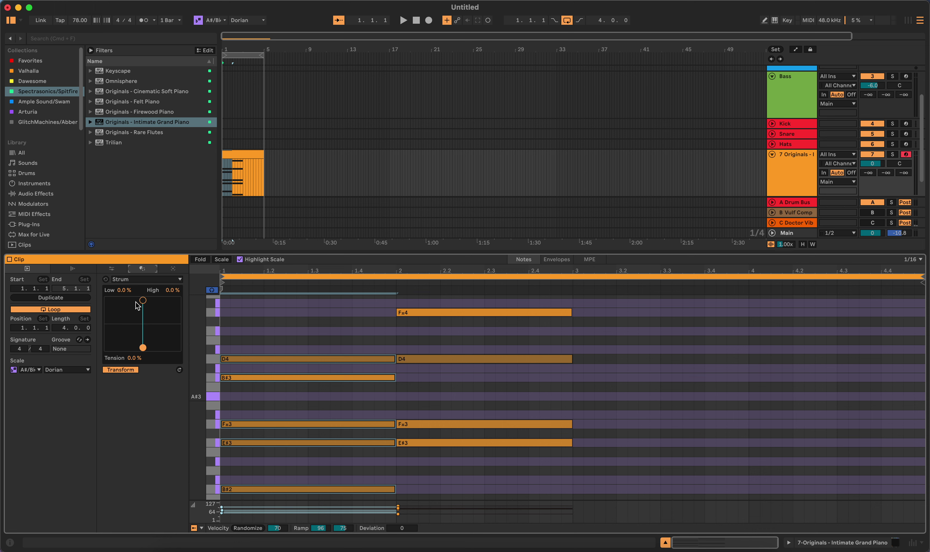
mouse_move(143, 301)
left_mouse_down()
mouse_move(131, 301)
mouse_move(143, 301)
left_mouse_up()
left_click_drag(373, 312, 380, 446)
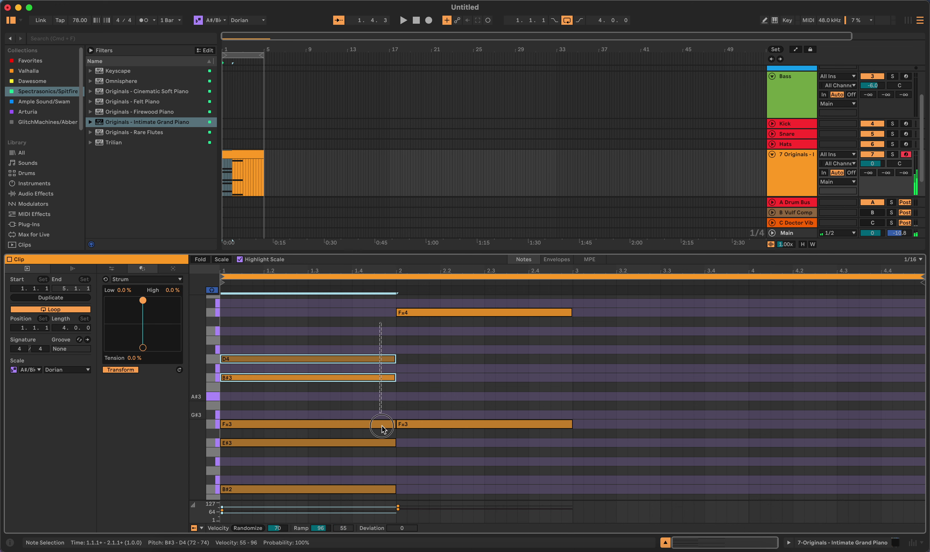
scroll(589, 358, "down", 5)
scroll(589, 359, "up", 5)
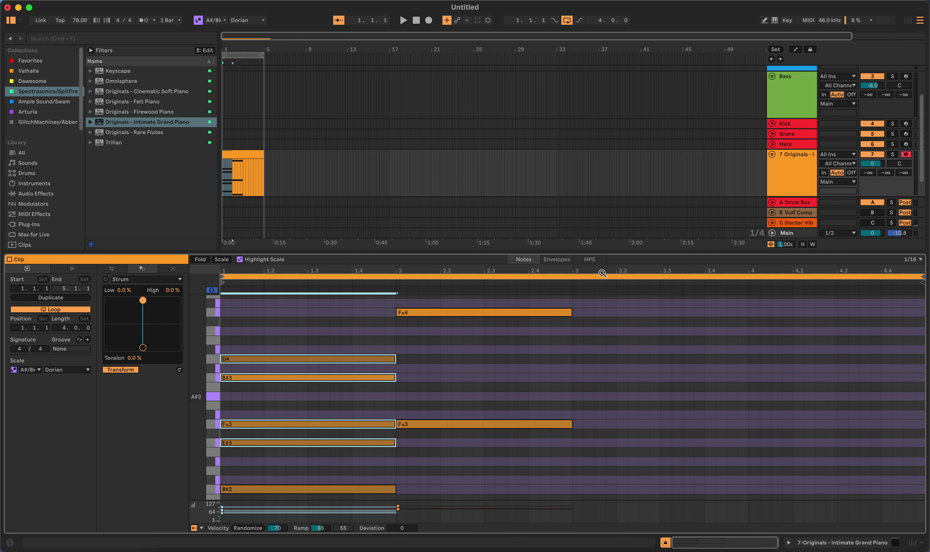
- Enlarge the clip editor and shorten all notes of both chords by about a sixteenth note
left_click_drag(600, 254, 600, 199)
left_click(615, 291)
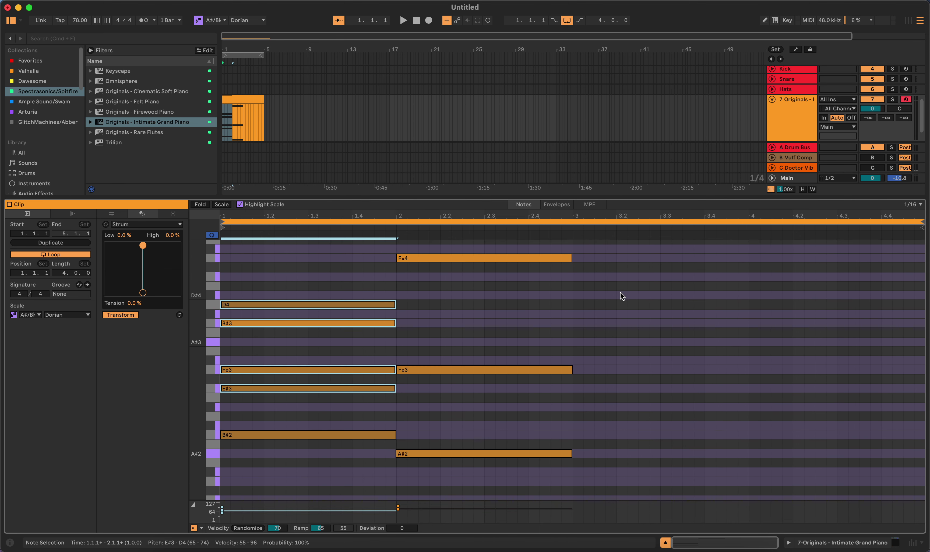
scroll(620, 291, "up", 2)
left_click_drag(592, 334, 307, 498)
left_click_drag(395, 456, 384, 454)
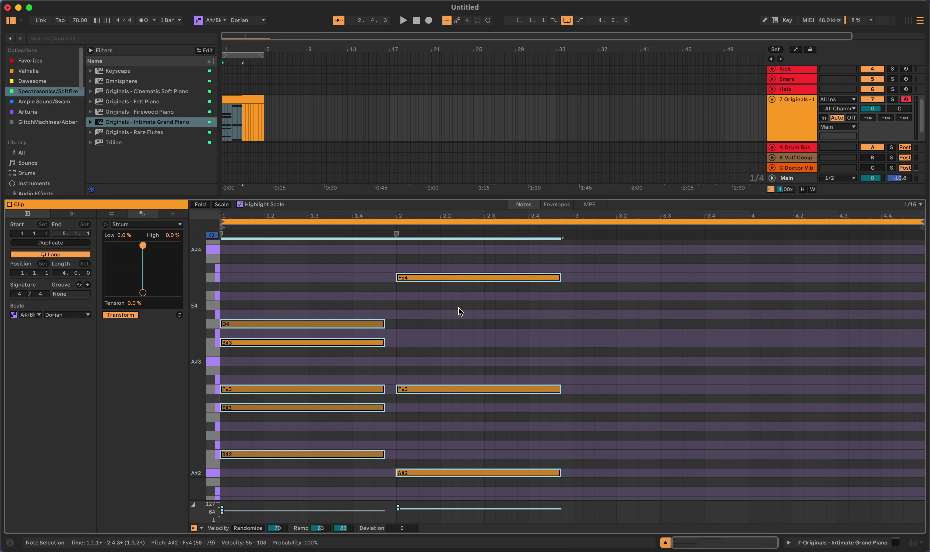
- Strum both chords with the High value at 96% and play the result briefly
left_click(430, 305)
left_click_drag(144, 246, 175, 254)
key("space")
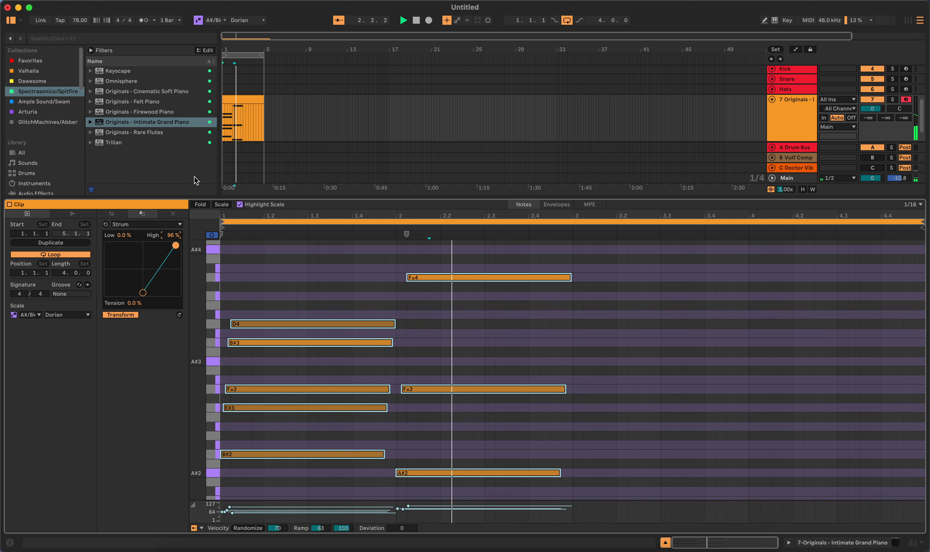
key("space")
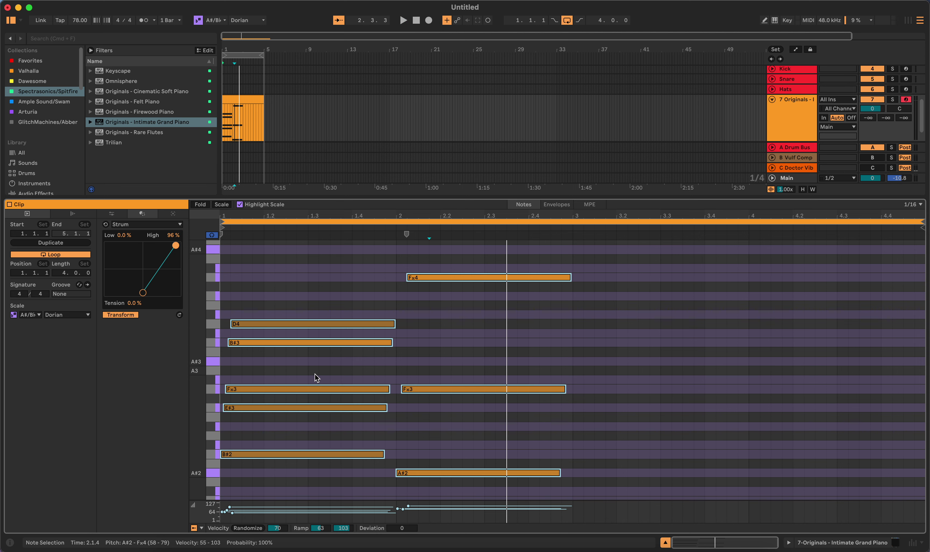
- Review the strummed notes across their pitch range and return to the M2TM Chords generator's chord entry area
scroll(487, 334, "down", 3)
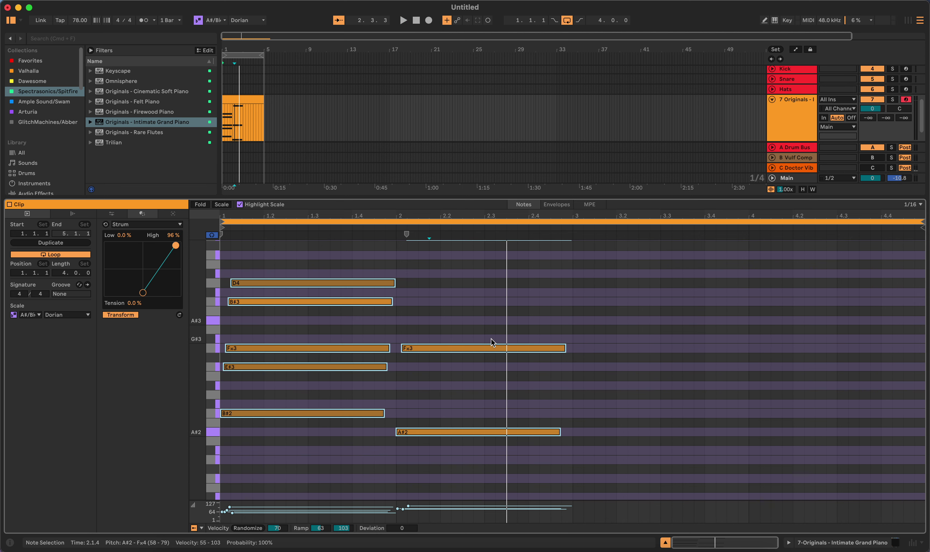
scroll(491, 338, "down", 1)
scroll(490, 341, "up", 6)
scroll(489, 341, "down", 8)
scroll(489, 341, "up", 3)
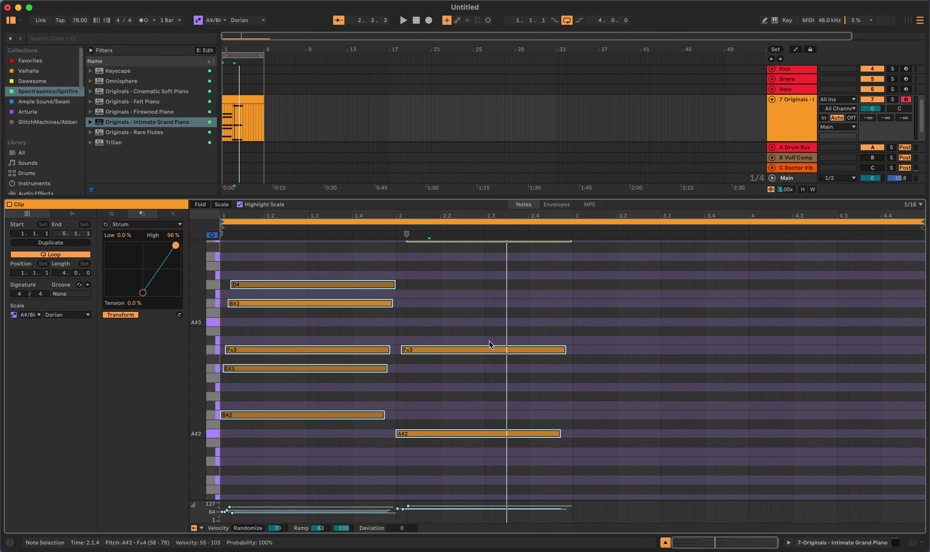
scroll(489, 343, "up", 2)
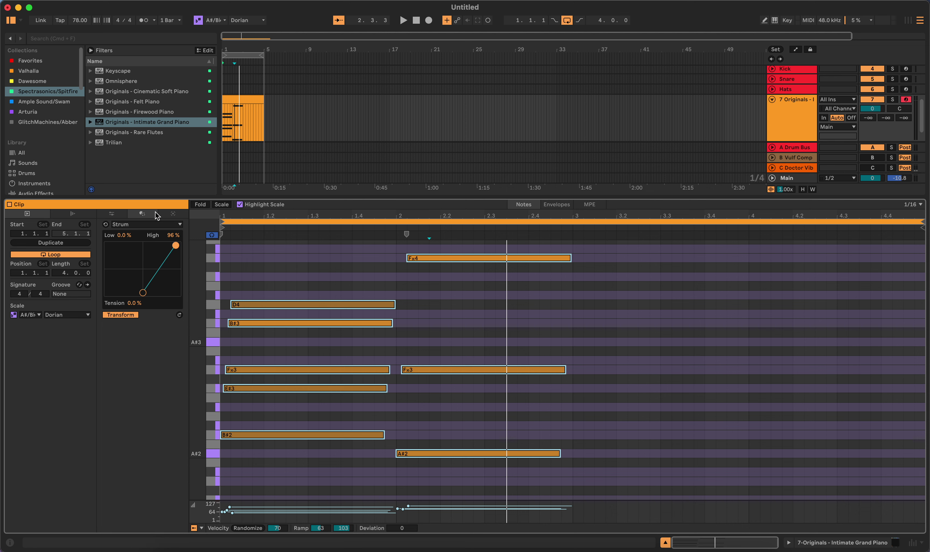
left_click(175, 214)
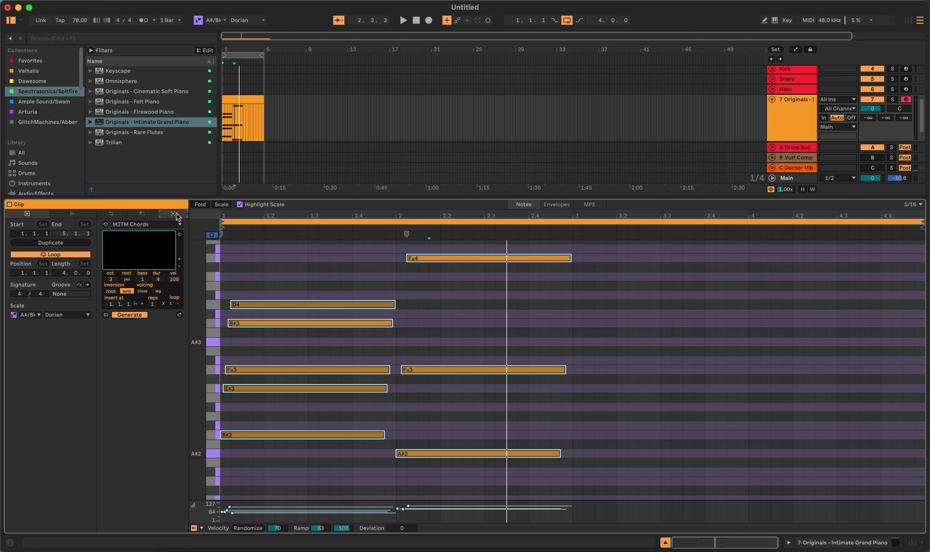
left_click(169, 251)
left_click(128, 251)
- Empty the computer's Trash and reselect the four-bar clip in the arrangement
right_click(765, 548)
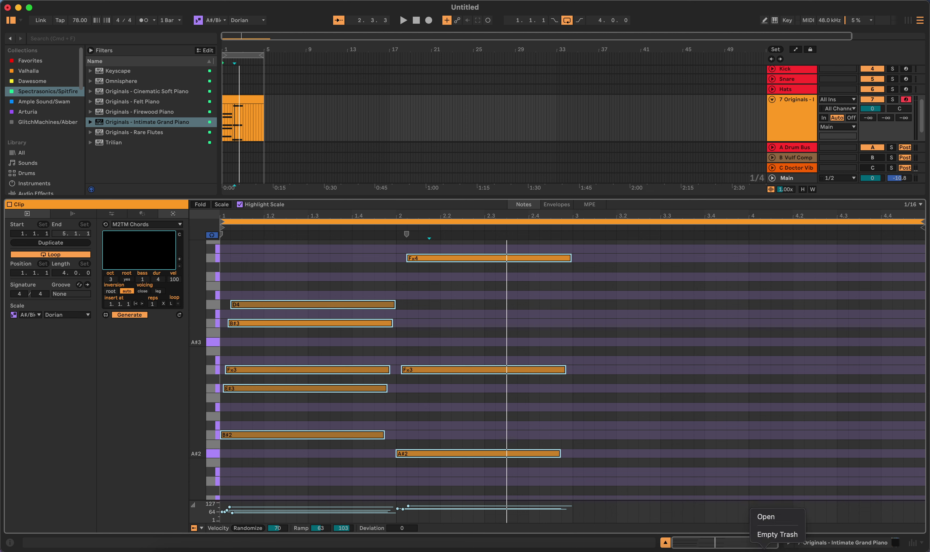
left_click(778, 534)
left_click(523, 222)
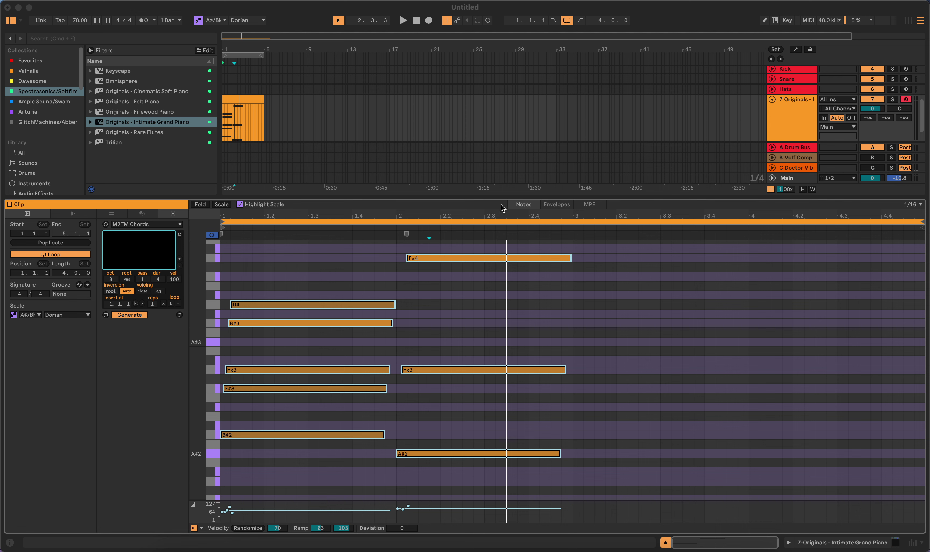
left_click(642, 202)
left_click(245, 100)
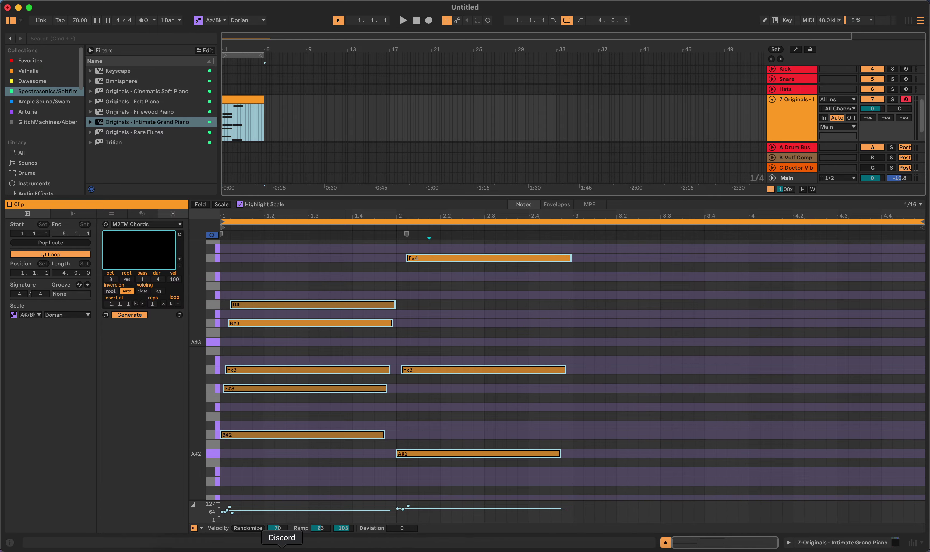
- Switch to the web browser, examine the M2TM Progressions product page on Gumroad, and return to Ableton Live
left_click(219, 548)
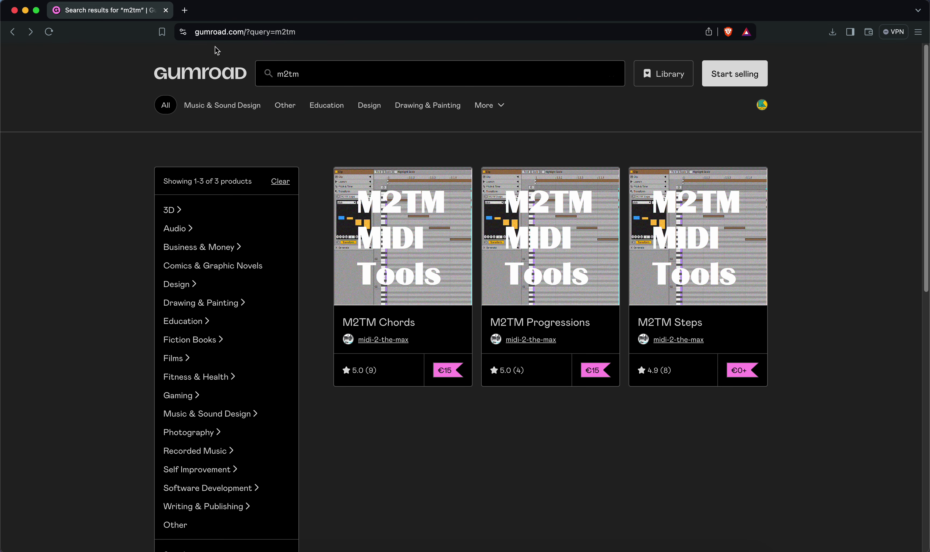
left_click(550, 264)
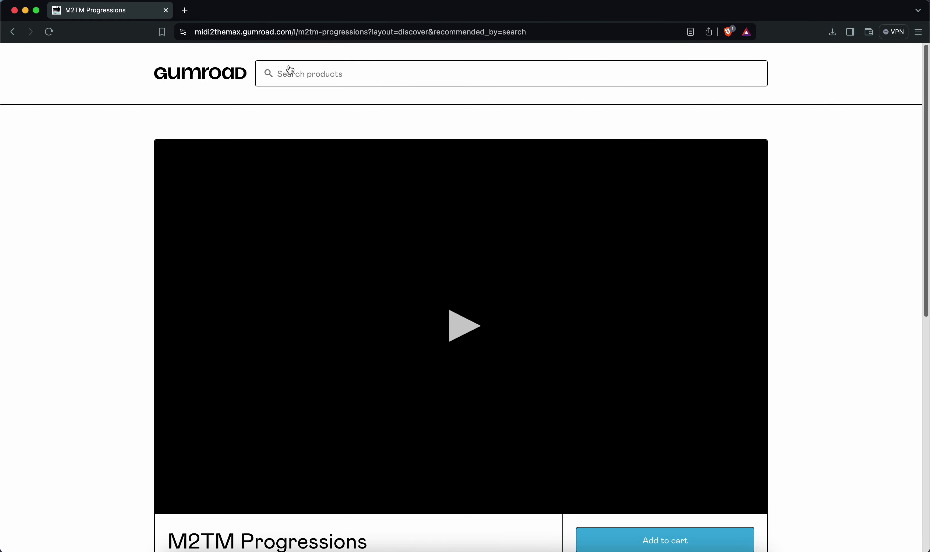
scroll(657, 238, "down", 10)
scroll(658, 238, "down", 2)
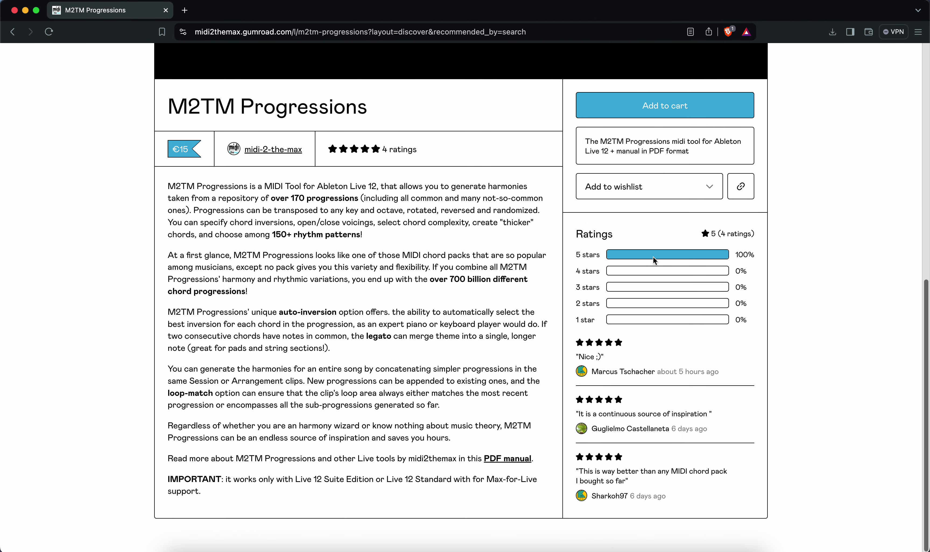
scroll(653, 256, "up", 5)
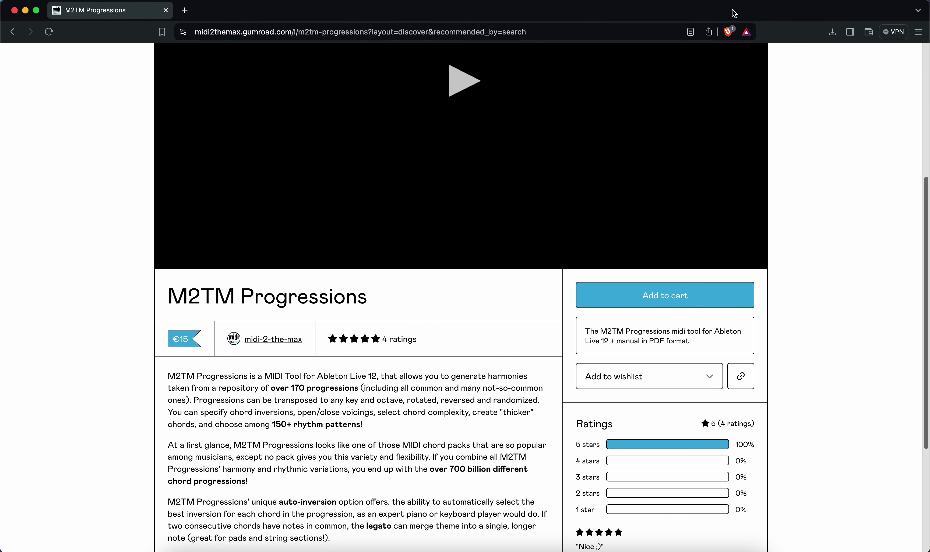
left_click(25, 11)
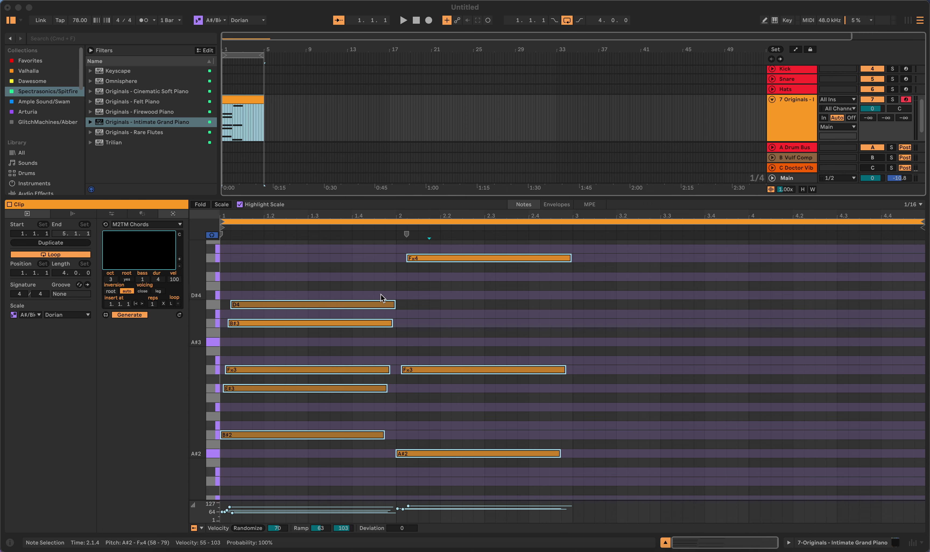
- Focus the M2TM Chords entry area and select the four-bar chord clip at bar 1
left_click(156, 245)
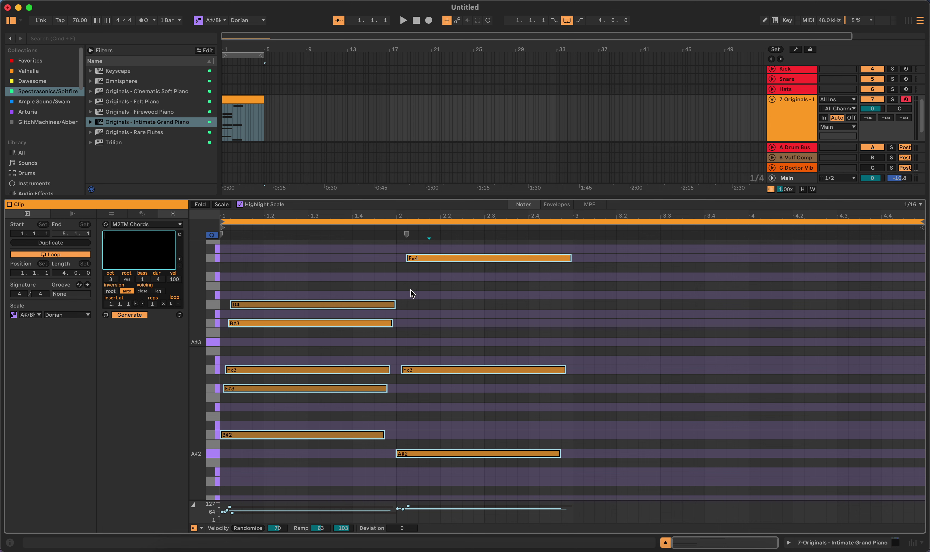
left_click(907, 100)
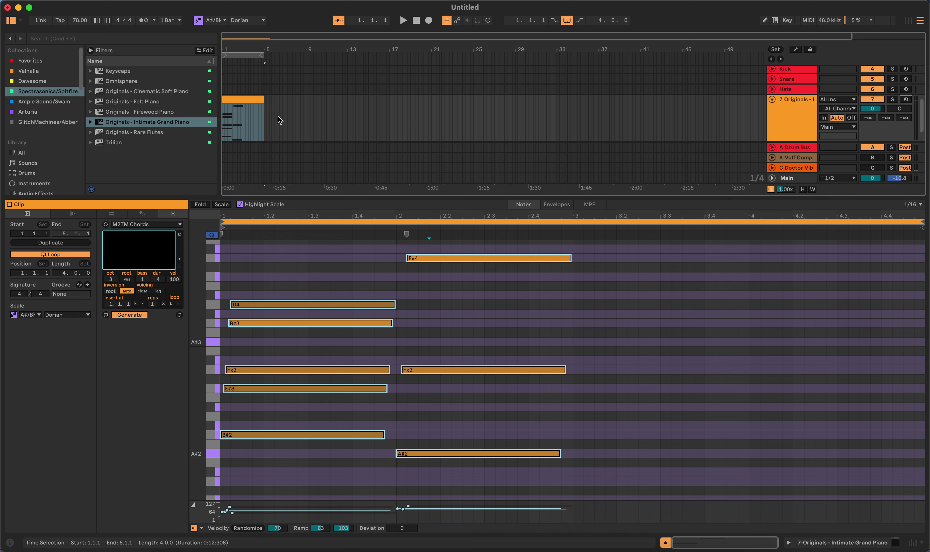
left_click(259, 99)
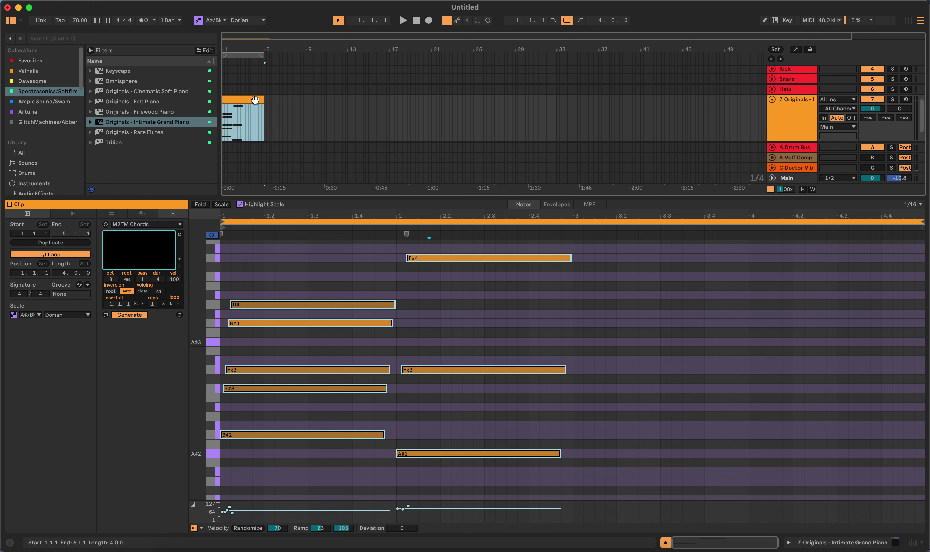